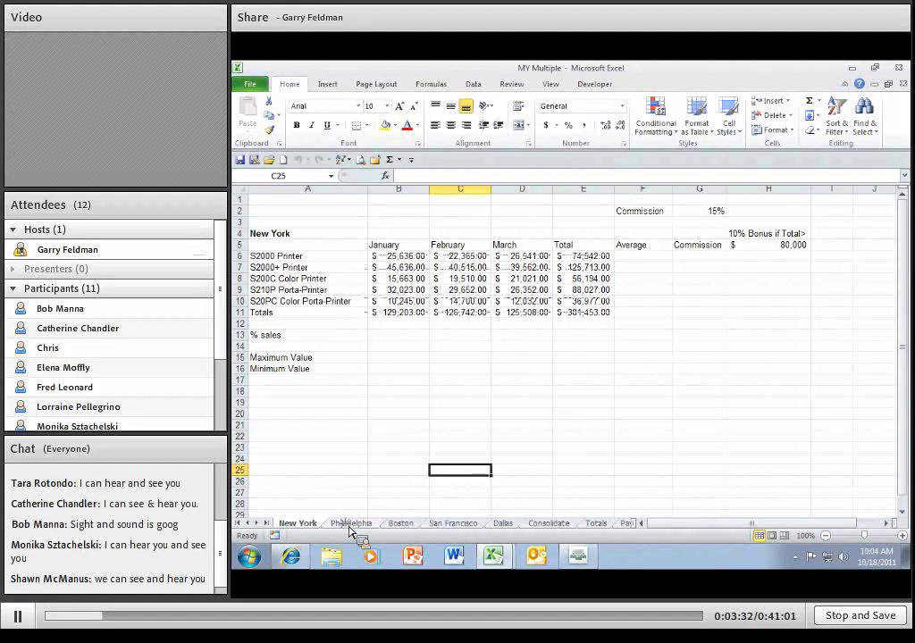
# Step: Review the tables on the Philadelphia, Boston, San Francisco, Dallas and Consolidate sheets
pyautogui.click(351, 527)
pyautogui.click(400, 525)
pyautogui.click(461, 525)
pyautogui.click(503, 526)
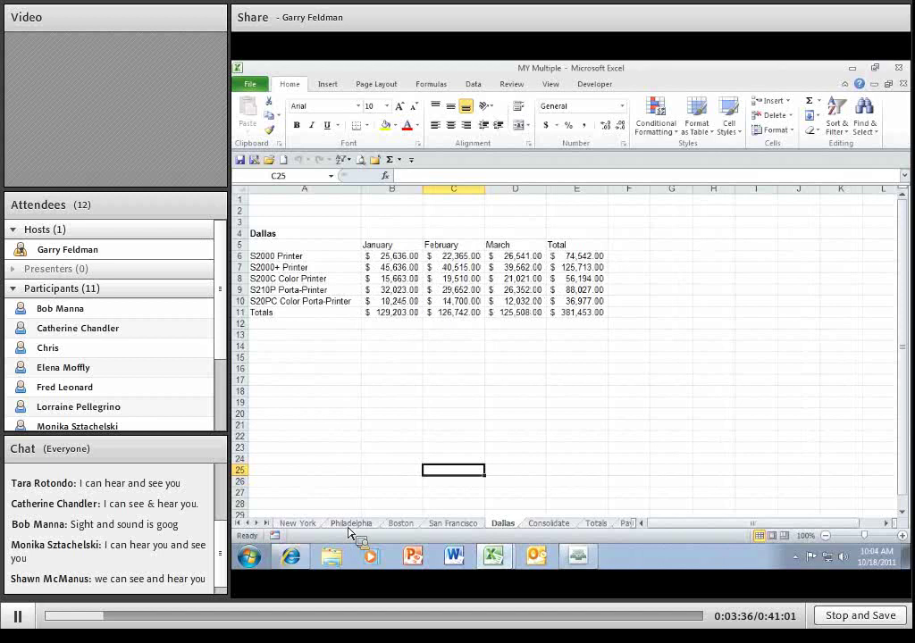
pyautogui.click(544, 525)
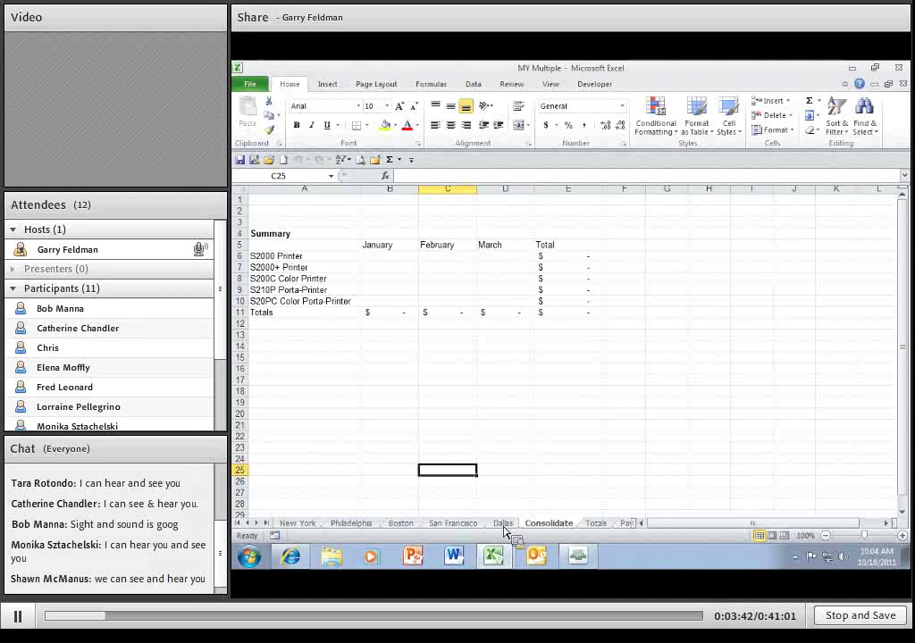
pyautogui.click(455, 525)
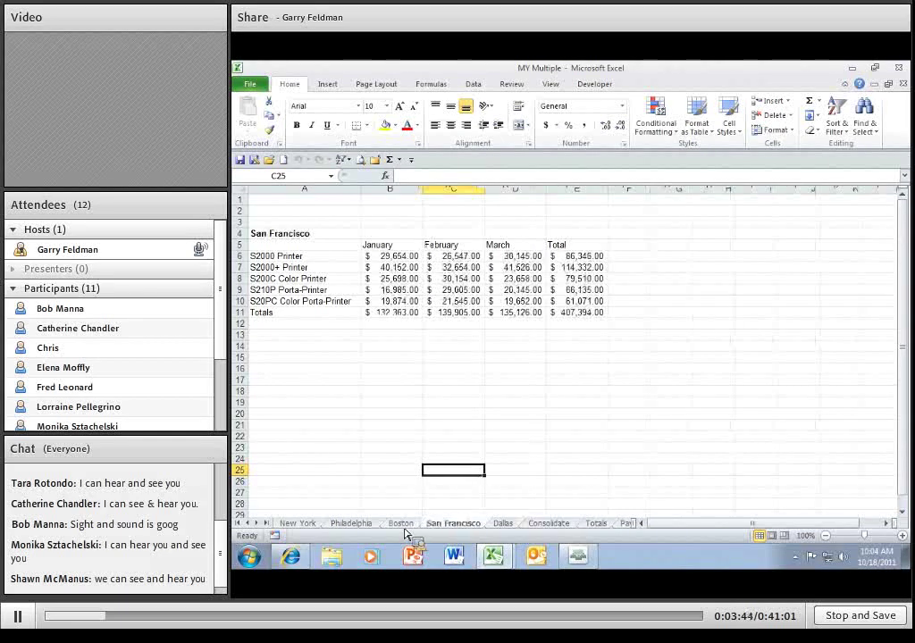
pyautogui.click(403, 524)
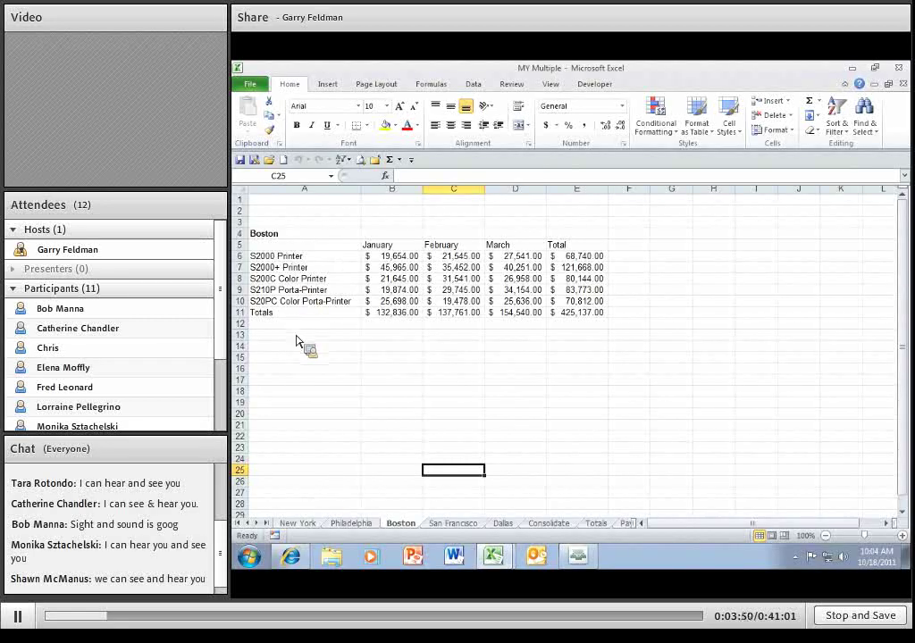
# Step: Group the sheets from New York through Consolidate and enter the title "My Wonderful Company" in A1
pyautogui.click(305, 525)
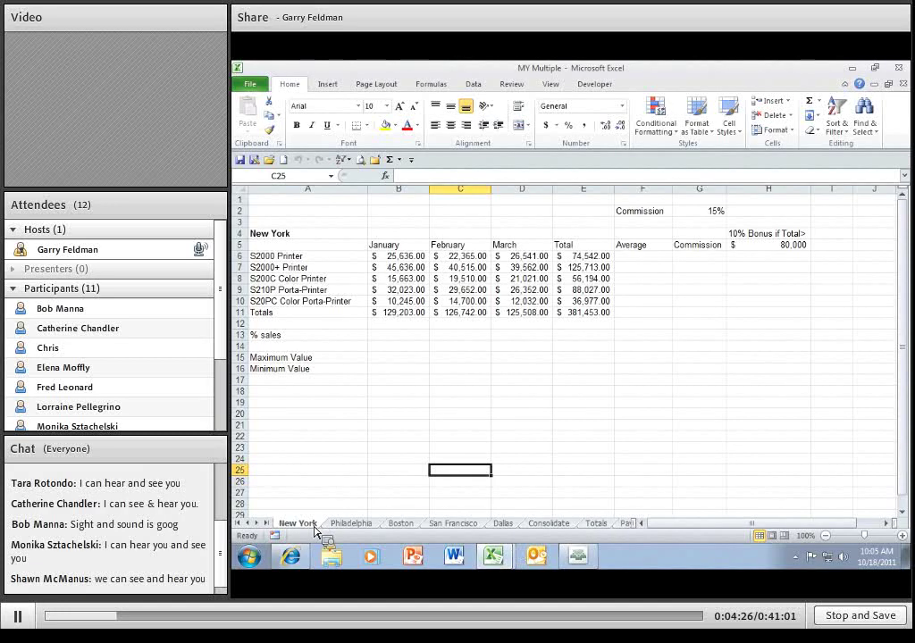
pyautogui.keyDown('shift'); pyautogui.click(559, 526); pyautogui.keyUp('shift')
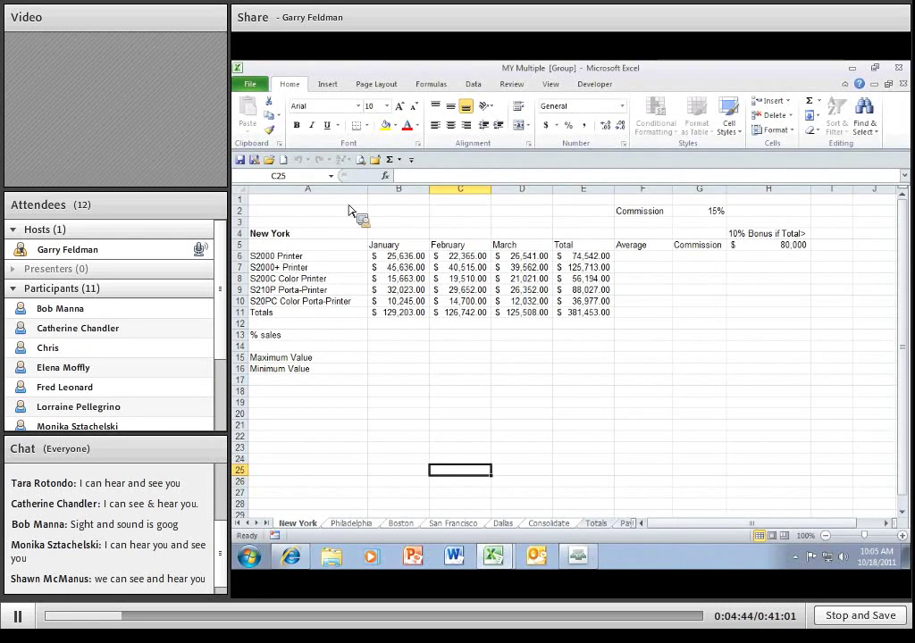
pyautogui.hotkey('ctrl', 'Home')
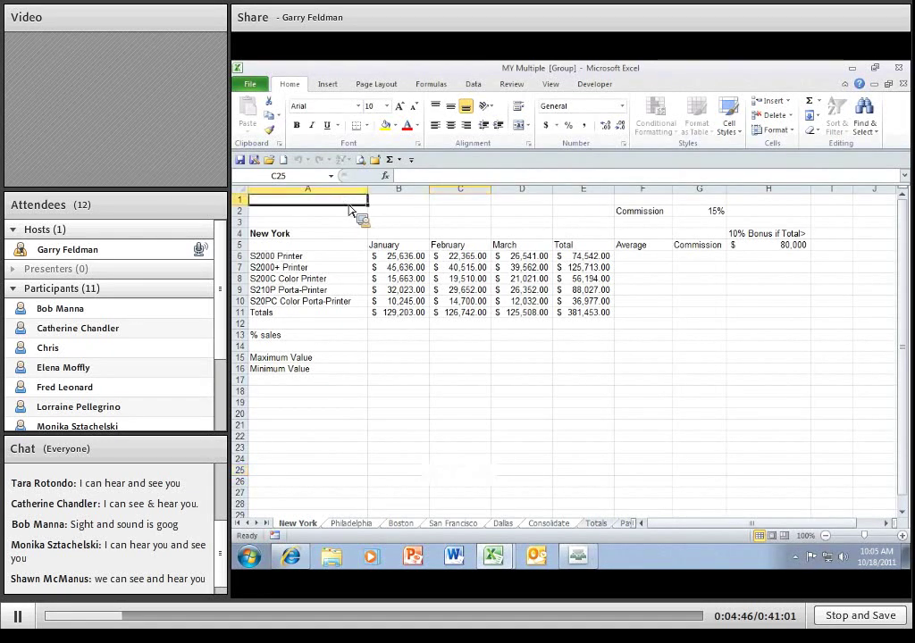
pyautogui.write('M')
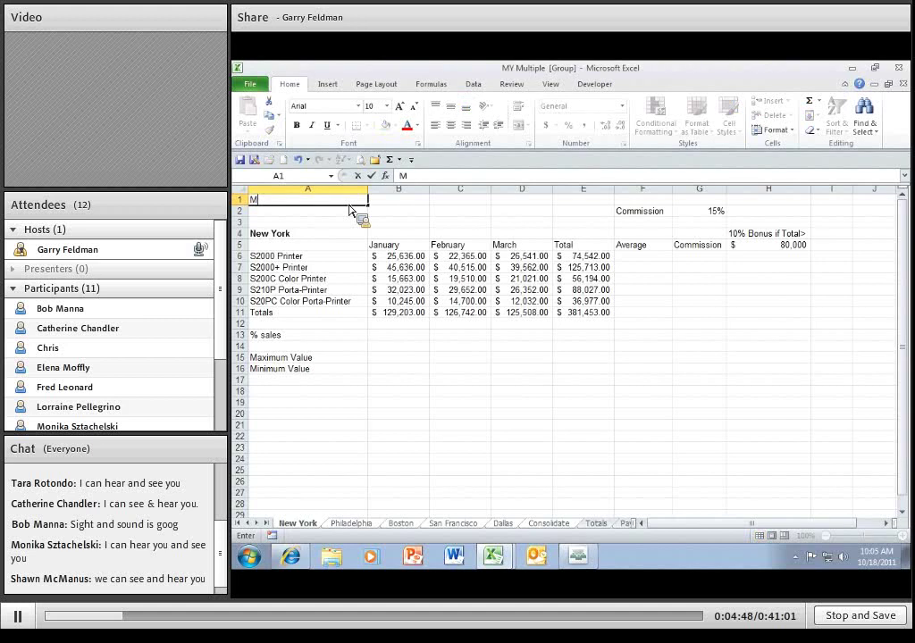
pyautogui.write('y Wonderfu')
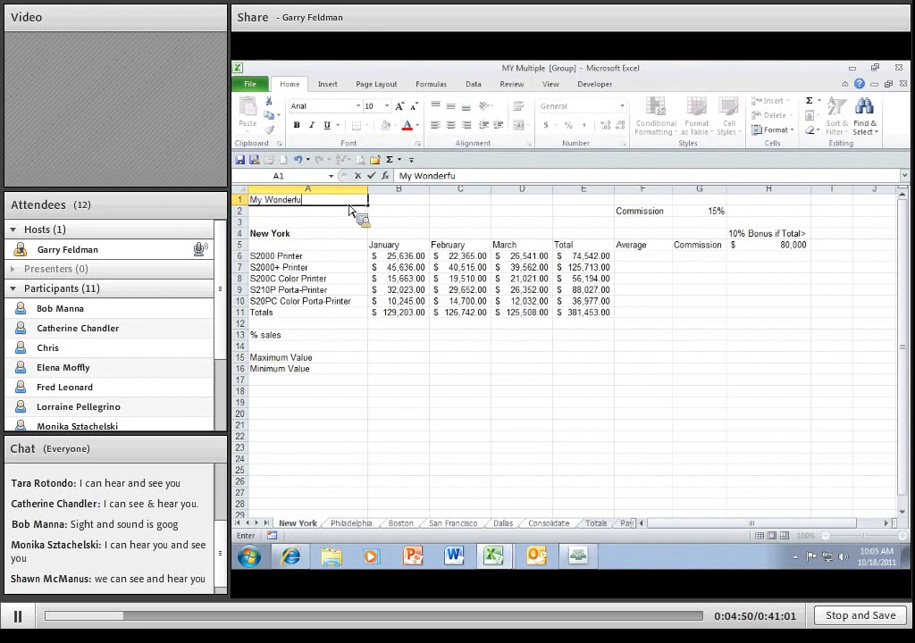
pyautogui.write('l Company')
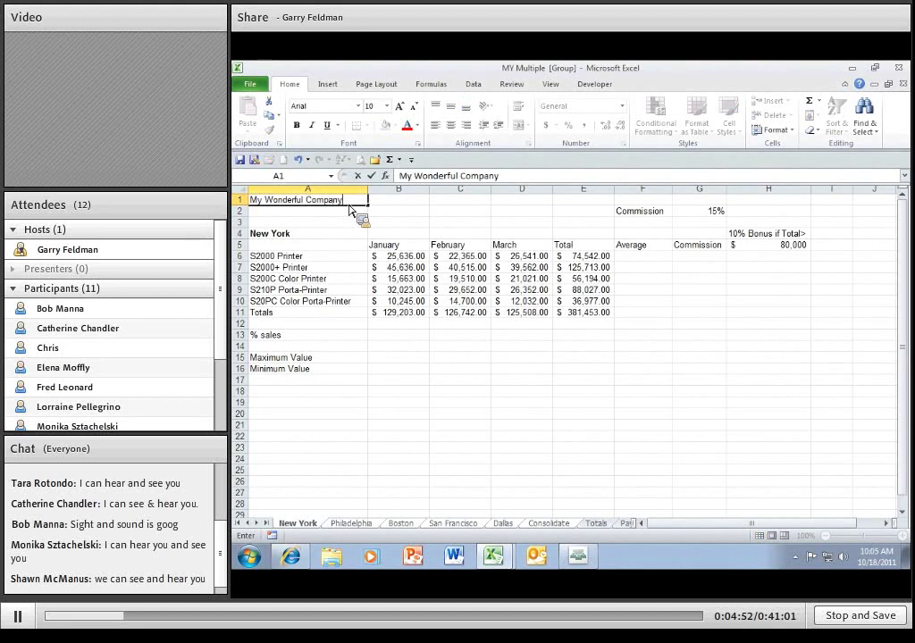
pyautogui.press('Return')
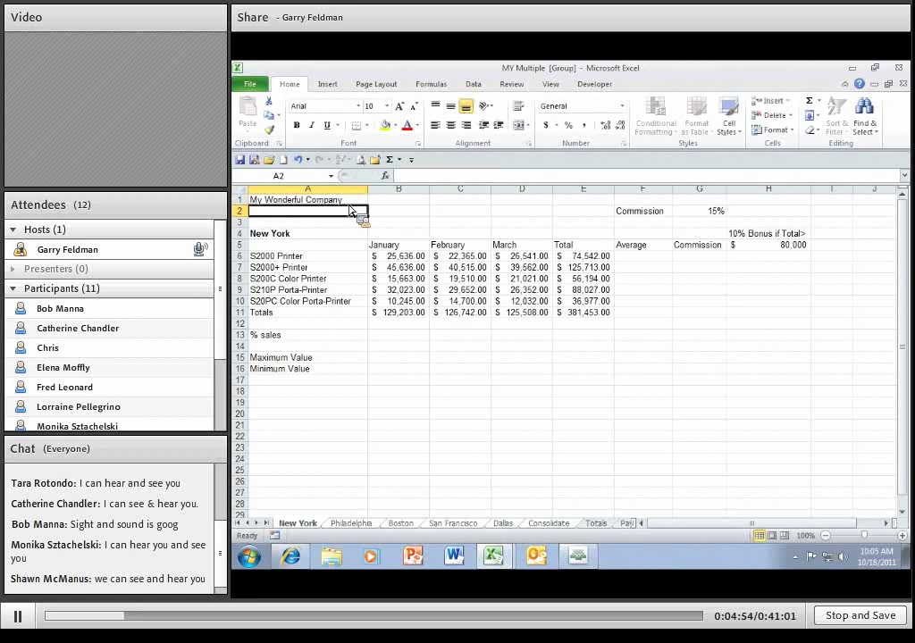
# Step: Color the city name in A4 red and increase its font size to 11 across the grouped sheets
pyautogui.click(291, 237)
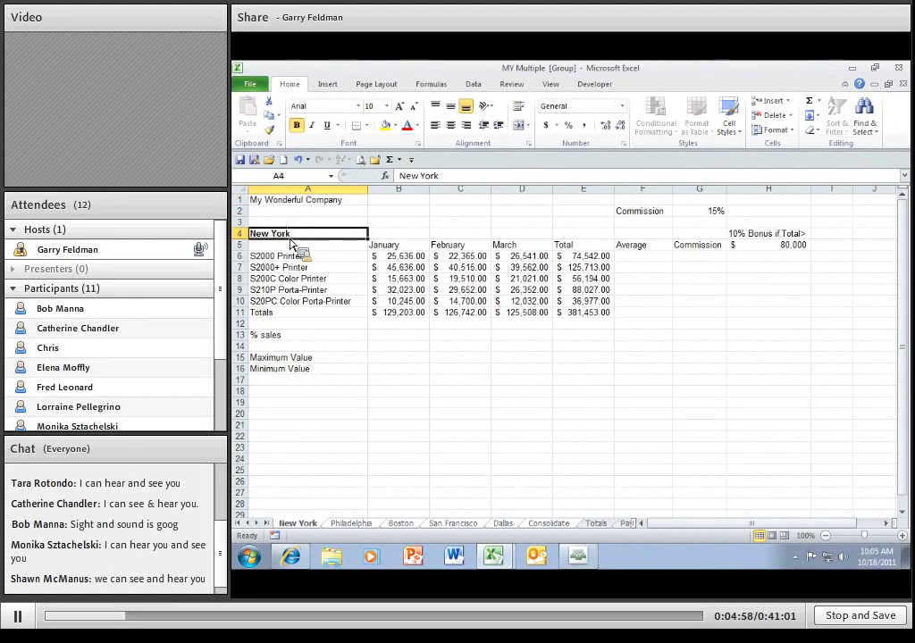
pyautogui.click(412, 130)
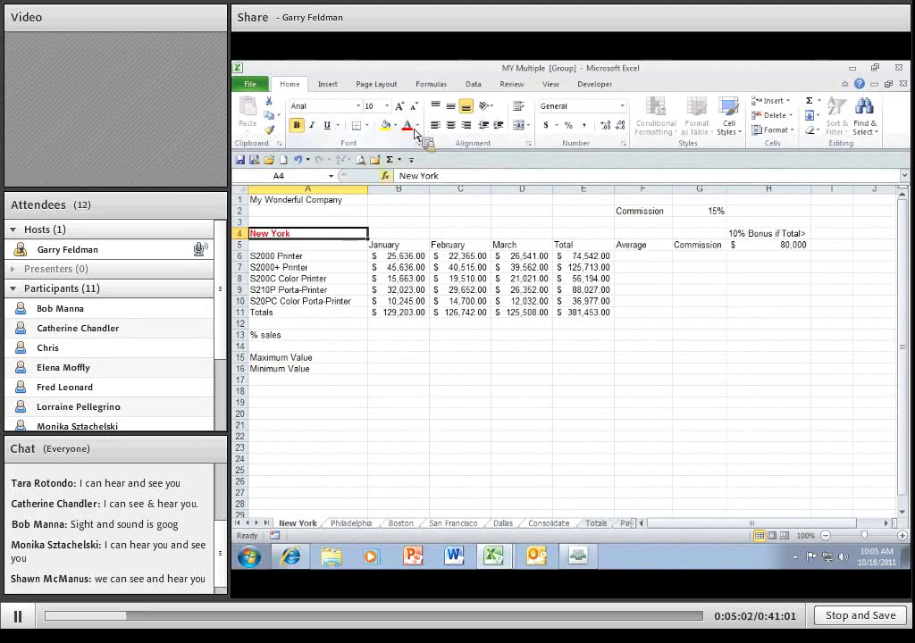
pyautogui.click(399, 107)
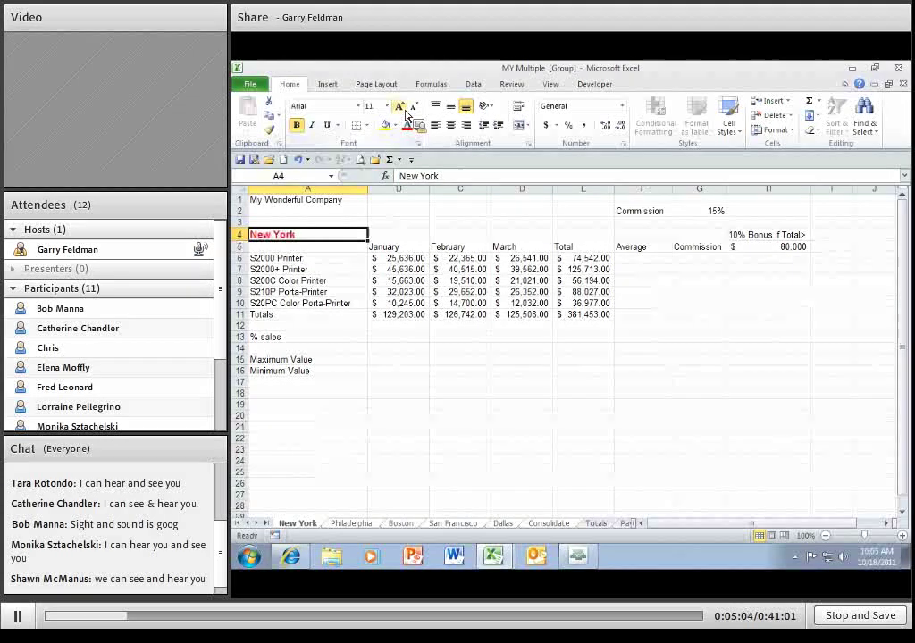
# Step: From the Philadelphia sheet, make the A1 title bold at size 14 and merge and center it across A1:E1
pyautogui.click(375, 526)
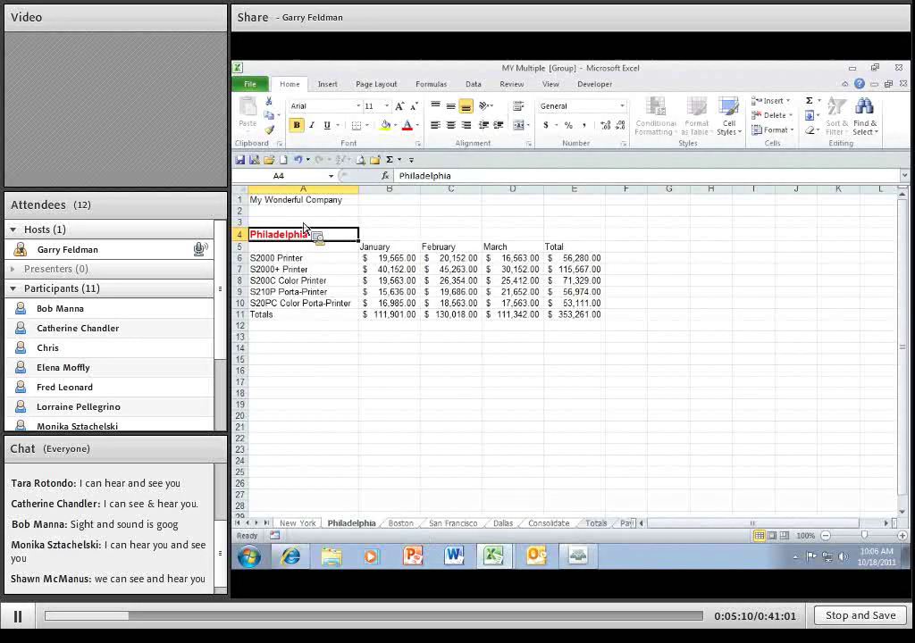
pyautogui.click(263, 199)
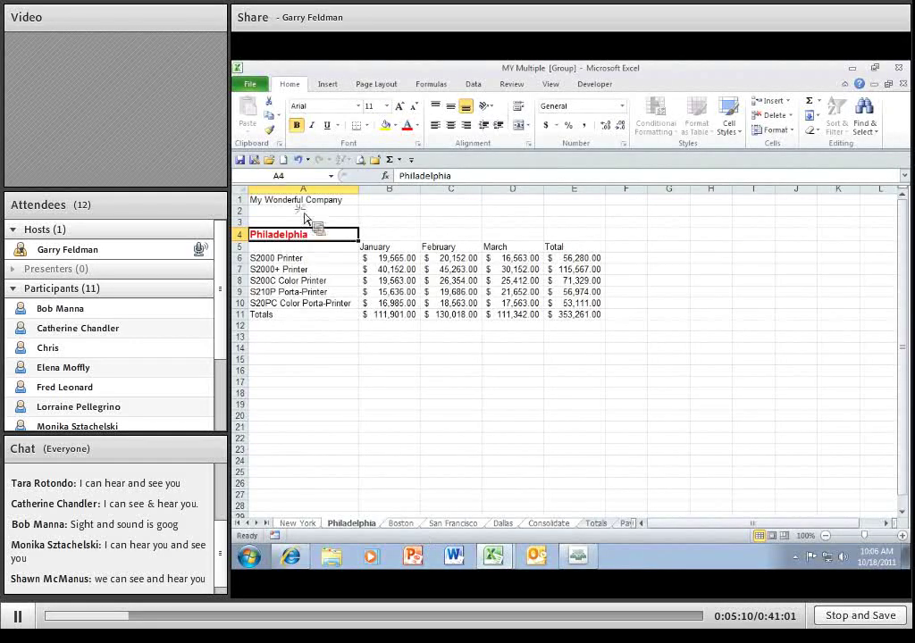
pyautogui.click(412, 104)
pyautogui.hotkey('ctrl', 'b')
pyautogui.click(412, 104)
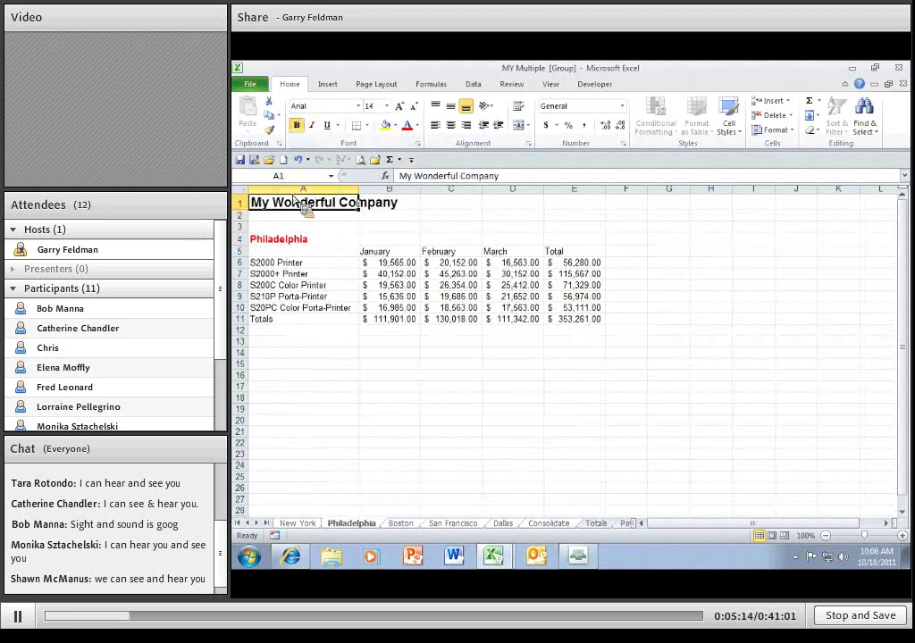
pyautogui.moveTo(282, 211); pyautogui.dragTo(531, 180)
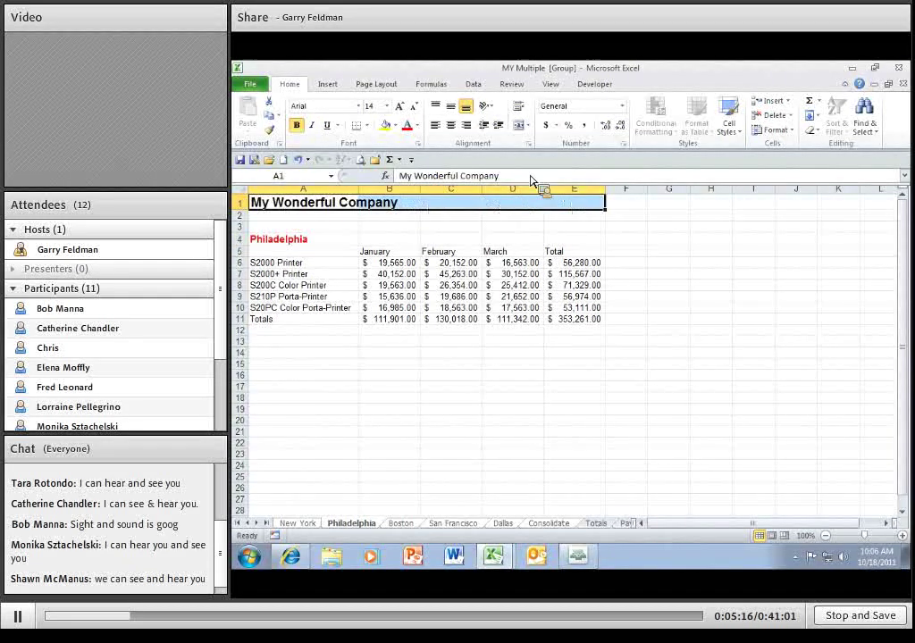
pyautogui.click(520, 129)
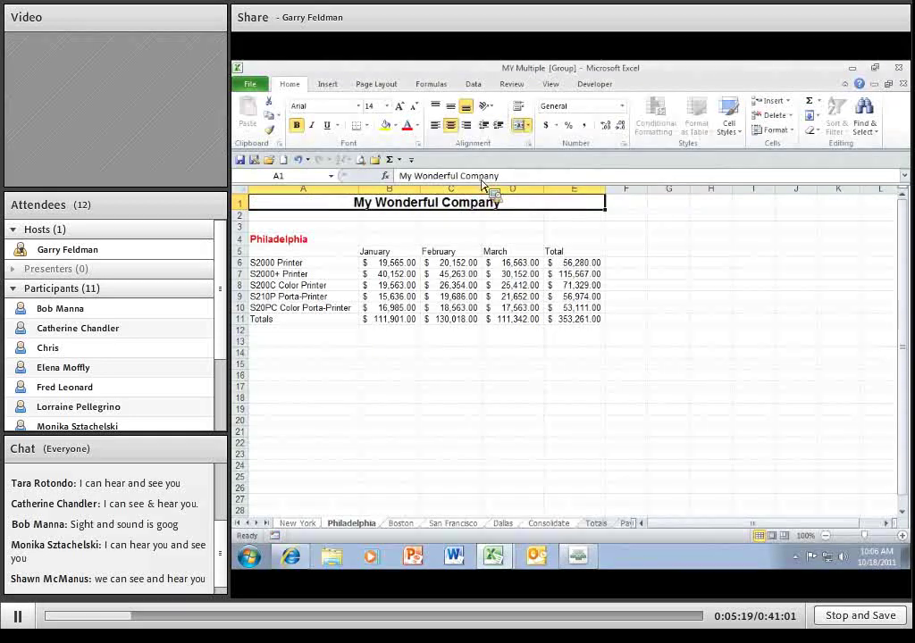
# Step: From the New York sheet, make the column headings January through Total in B5:E5 bold and centered
pyautogui.click(299, 523)
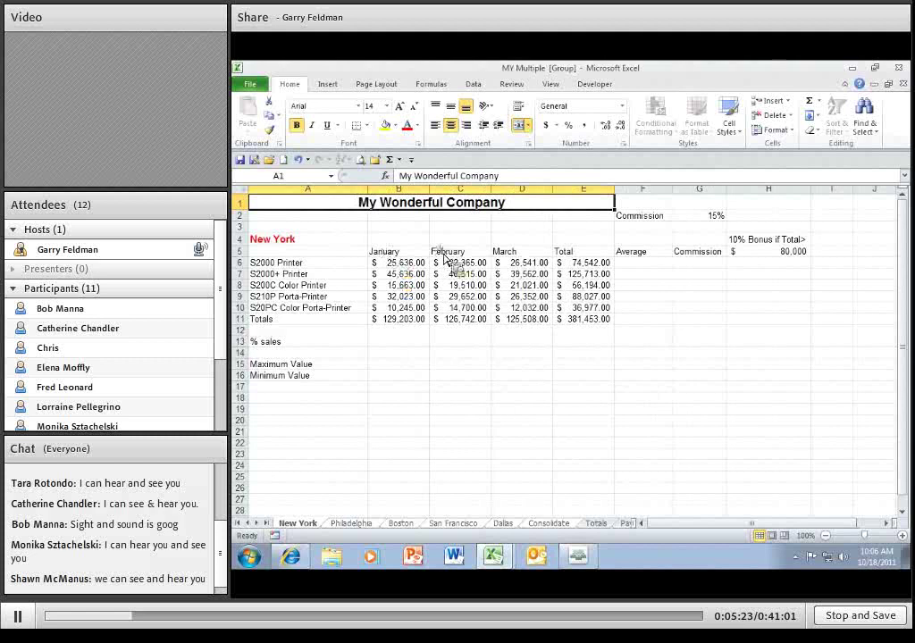
pyautogui.moveTo(393, 251); pyautogui.dragTo(578, 258)
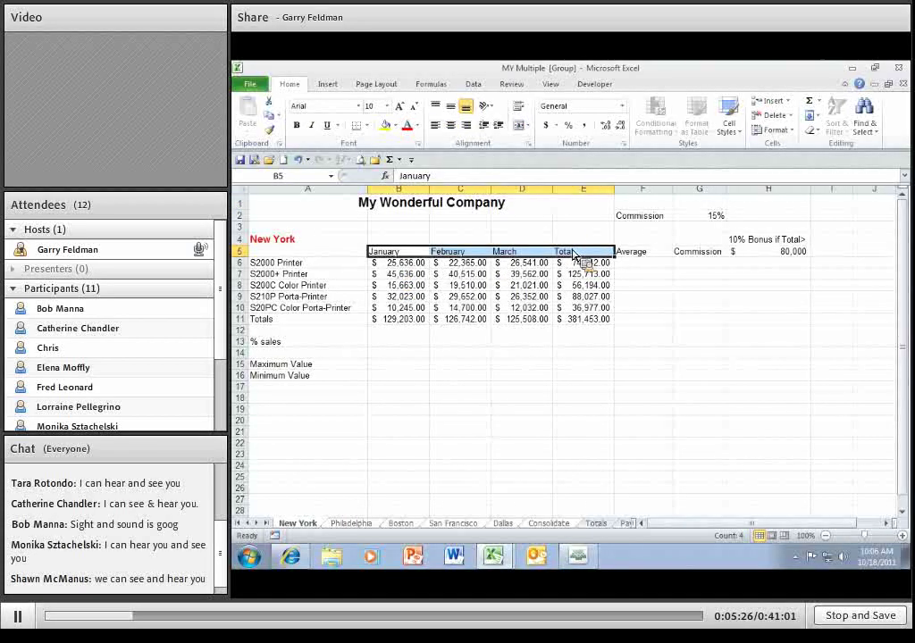
pyautogui.click(300, 126)
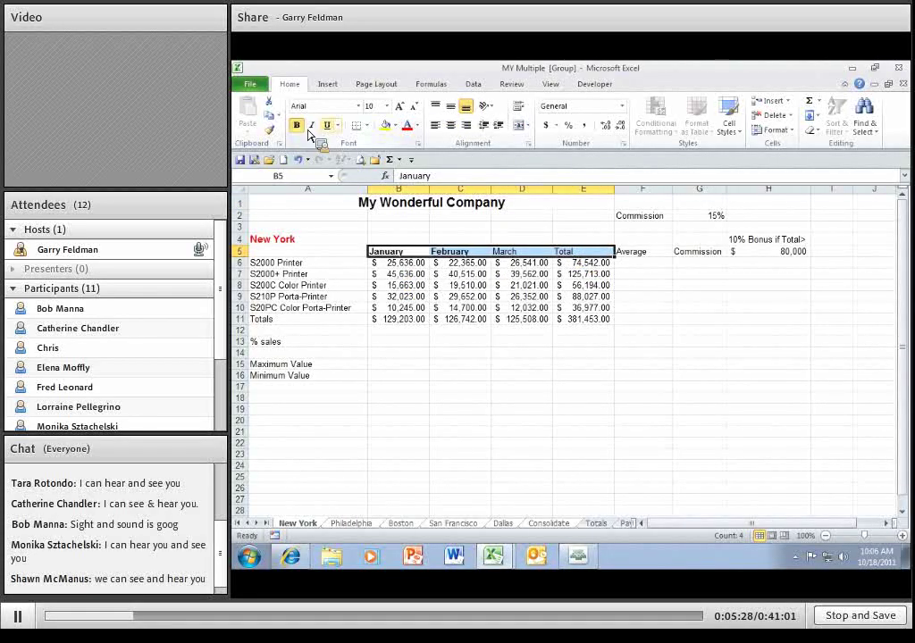
pyautogui.click(450, 125)
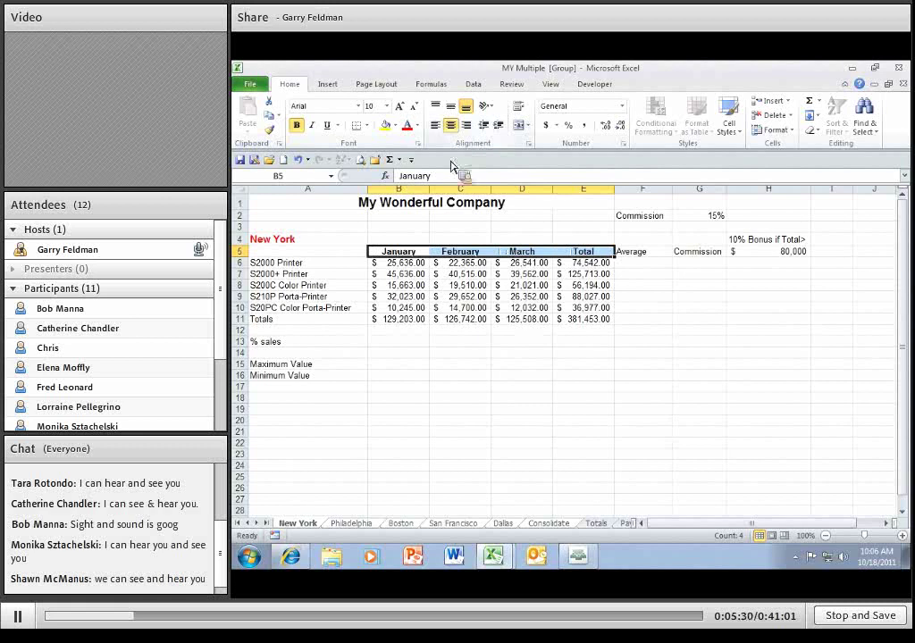
# Step: Right-align and bold the row labels in A6:A16, and check the formatting on the Philadelphia, Boston and San Francisco sheets
pyautogui.moveTo(277, 263); pyautogui.dragTo(310, 378)
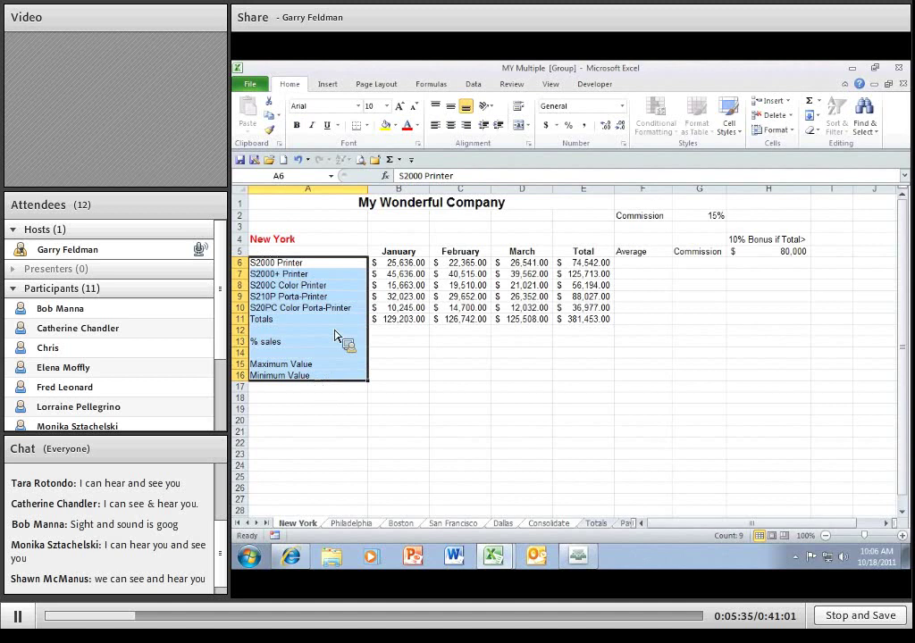
pyautogui.click(465, 125)
pyautogui.click(295, 125)
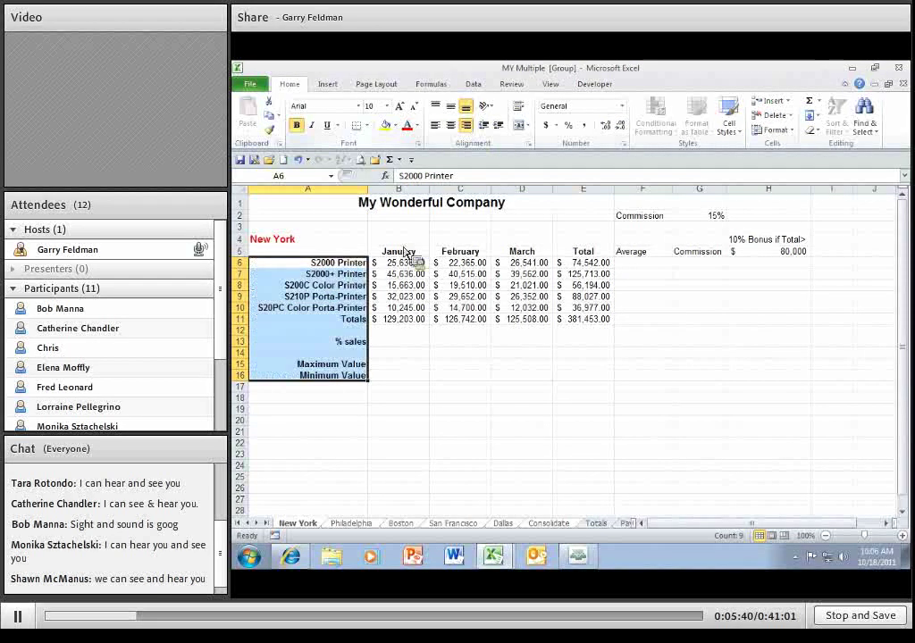
pyautogui.click(362, 524)
pyautogui.click(401, 525)
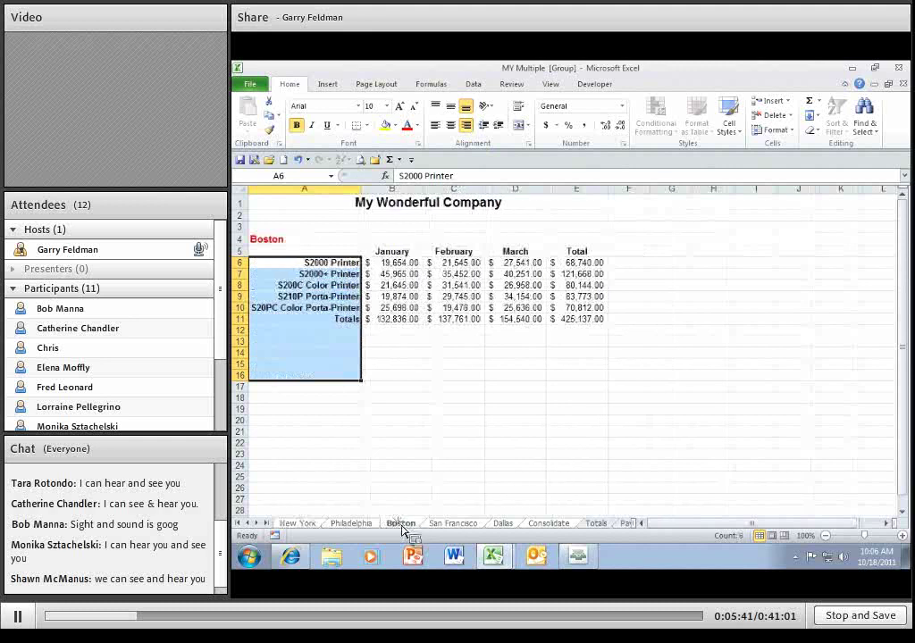
pyautogui.click(453, 523)
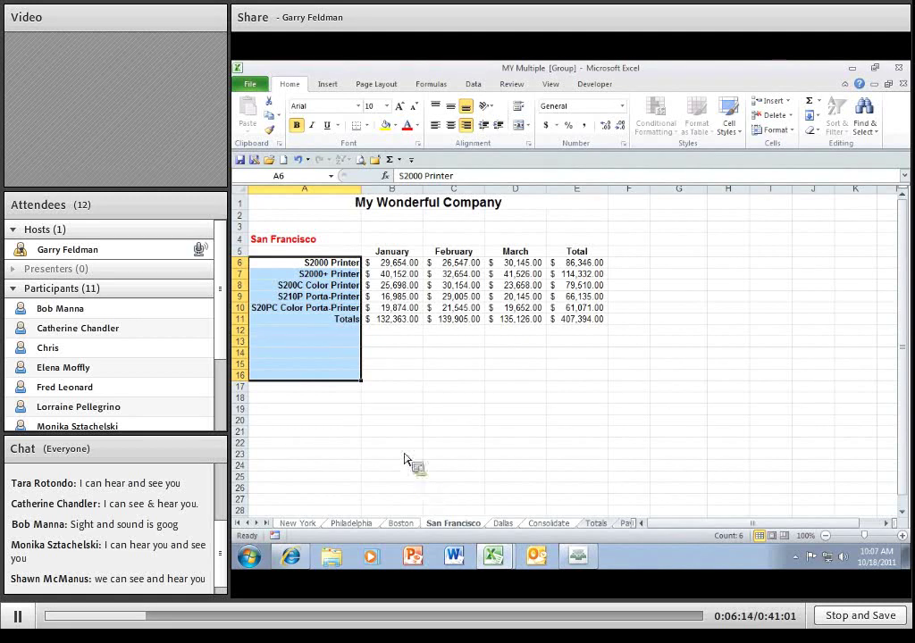
# Step: Ungroup the sheets and switch to the Philadelphia sheet on its own
pyautogui.moveTo(405, 458); pyautogui.dragTo(313, 527)
pyautogui.rightClick(319, 525)
pyautogui.click(332, 517)
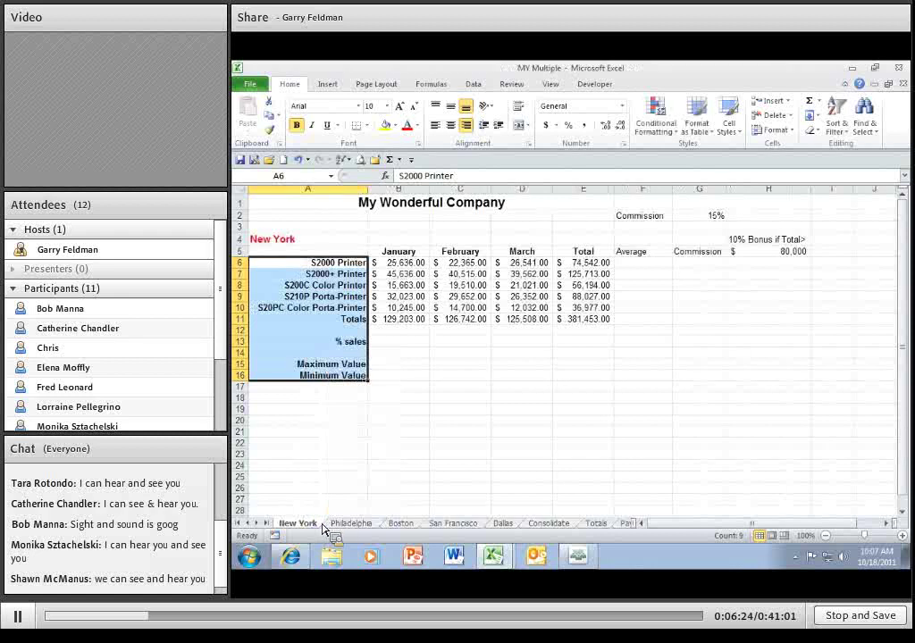
pyautogui.click(353, 524)
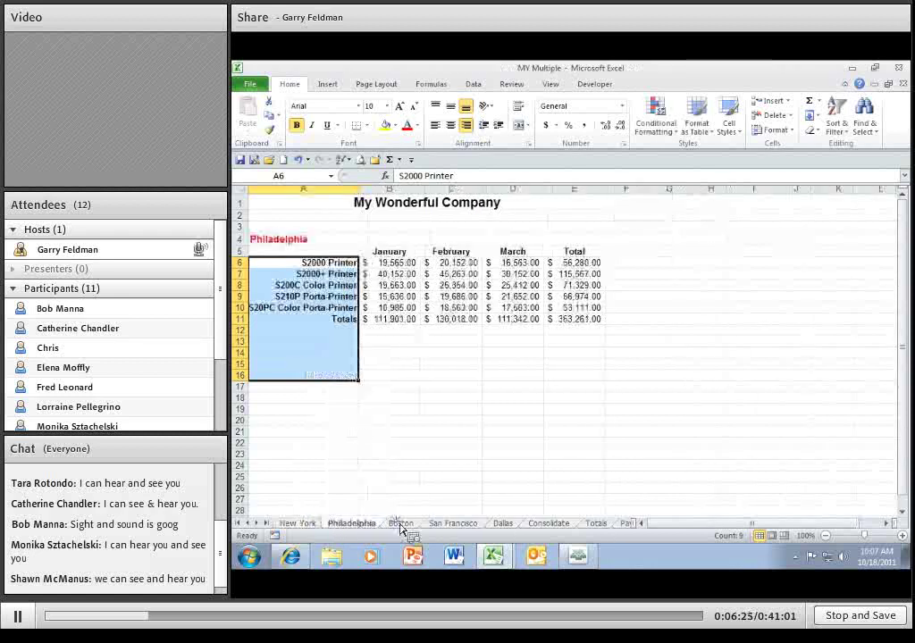
# Step: Return to the New York sheet and view its print preview, closing the preview when finished
pyautogui.hotkey('ctrl', 'pageup')
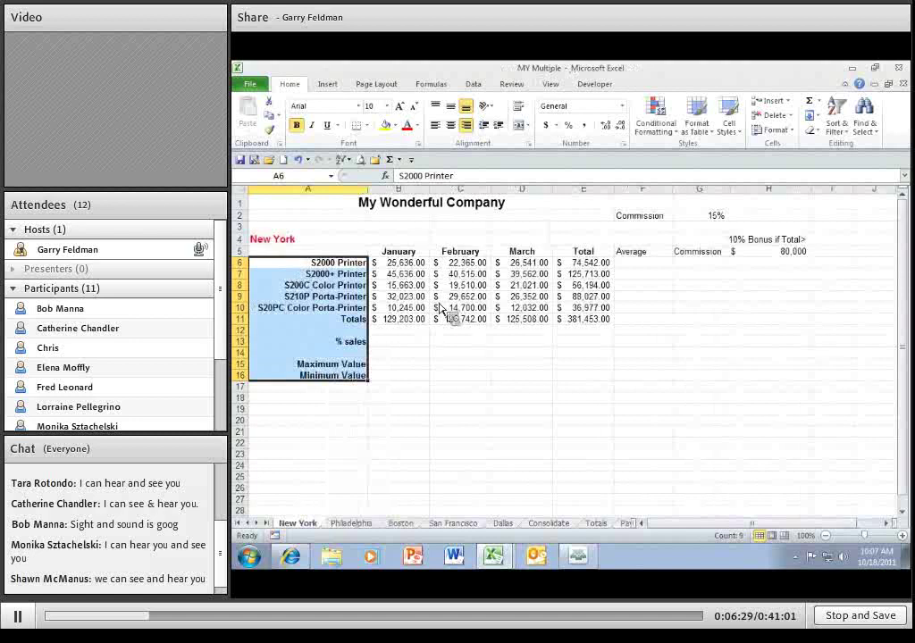
pyautogui.click(362, 161)
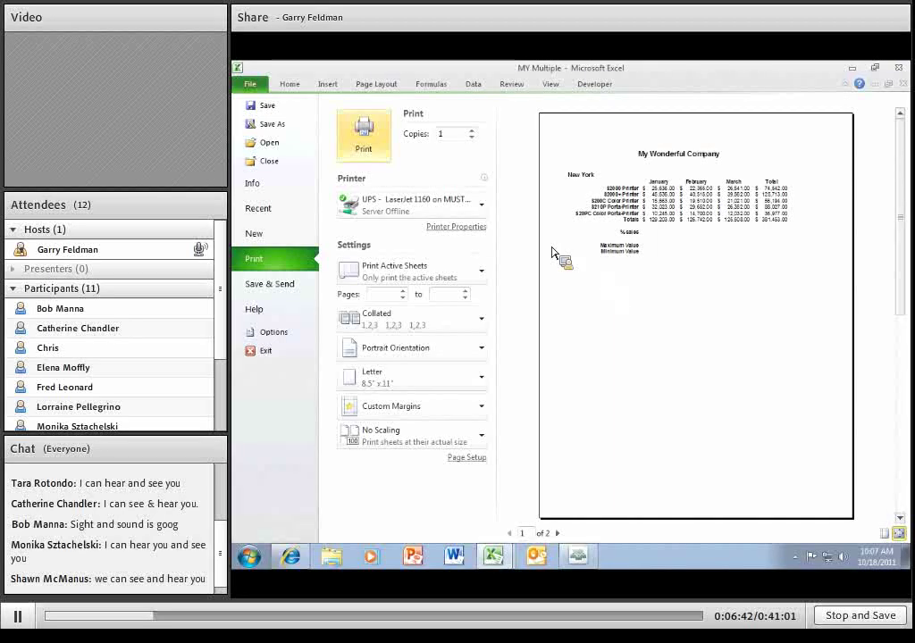
pyautogui.click(251, 86)
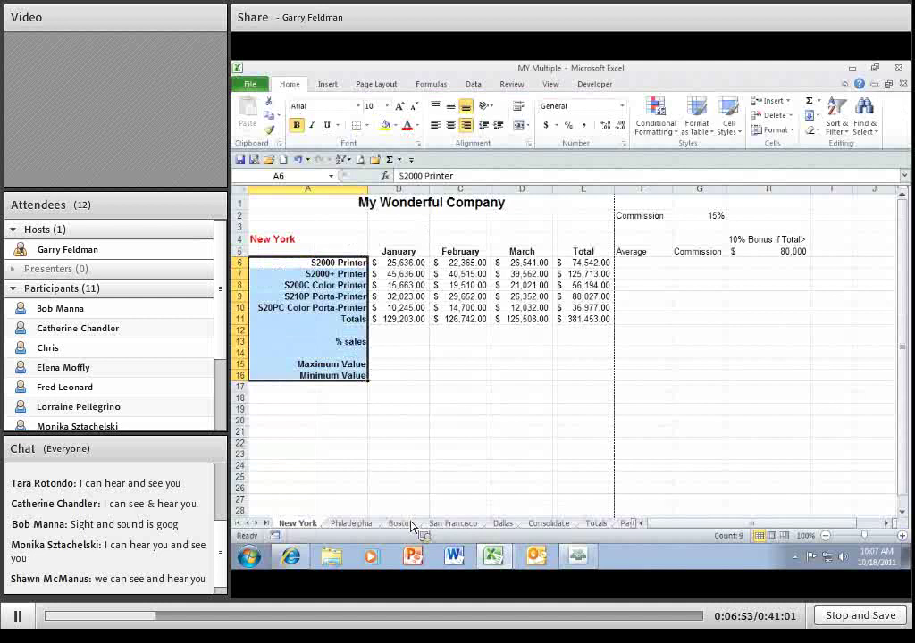
# Step: Group the sheets from New York through Consolidate and set them to landscape orientation with Wide margins
pyautogui.keyDown('shift'); pyautogui.click(561, 529); pyautogui.keyUp('shift')
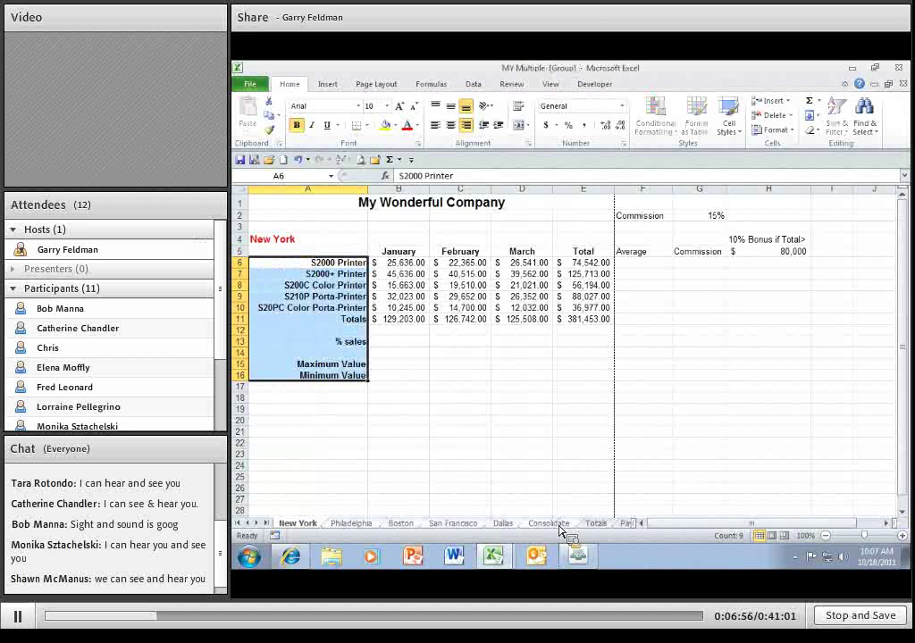
pyautogui.click(376, 86)
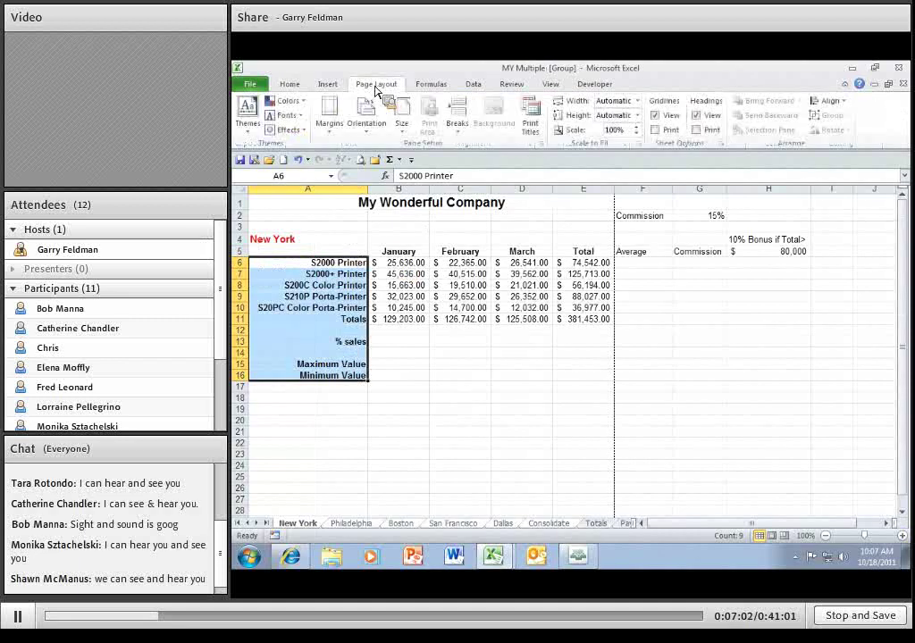
pyautogui.click(368, 125)
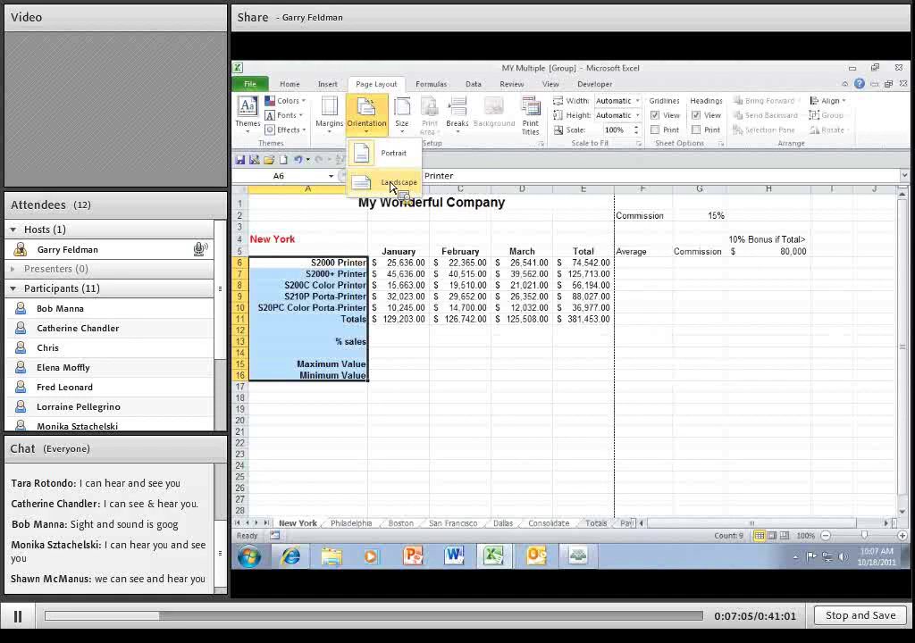
pyautogui.click(391, 184)
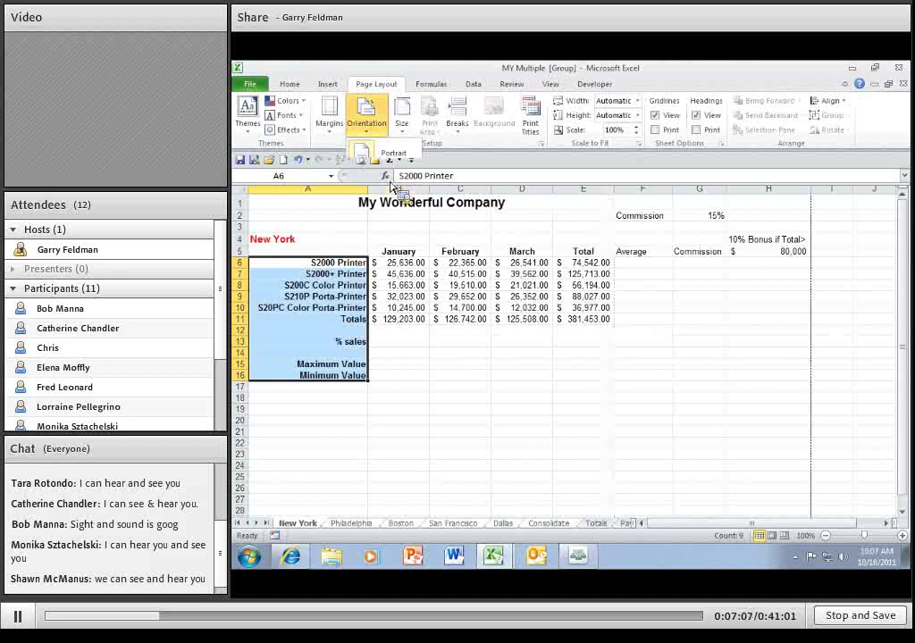
pyautogui.click(332, 134)
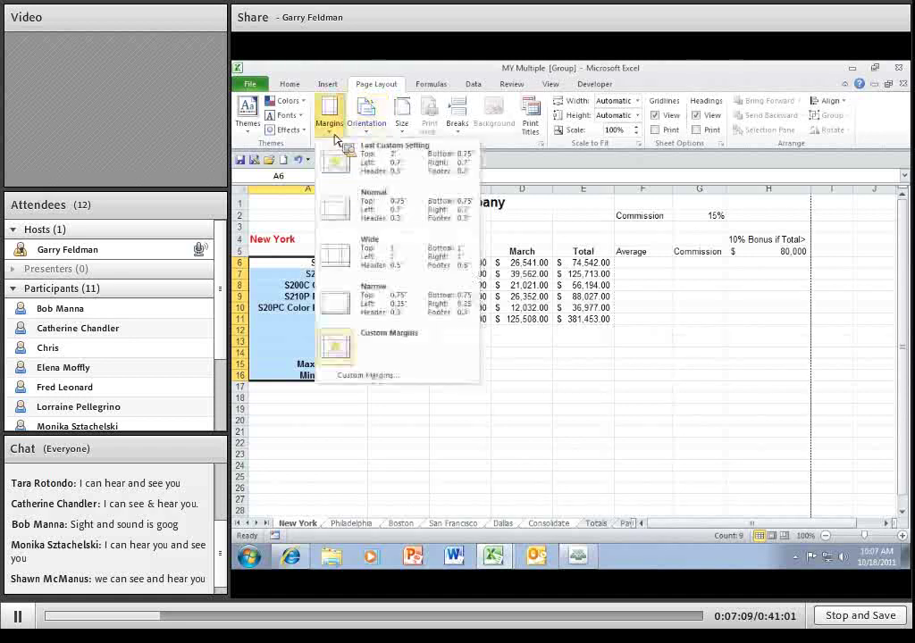
pyautogui.click(374, 257)
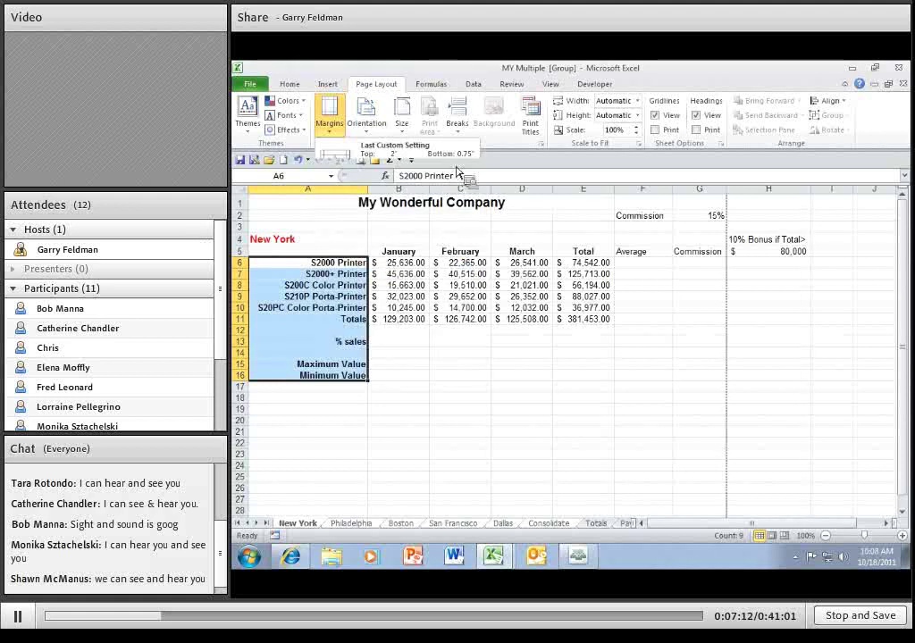
# Step: Add a custom header to the grouped sheets with RK at left, the date in the center and My Company at right
pyautogui.click(545, 147)
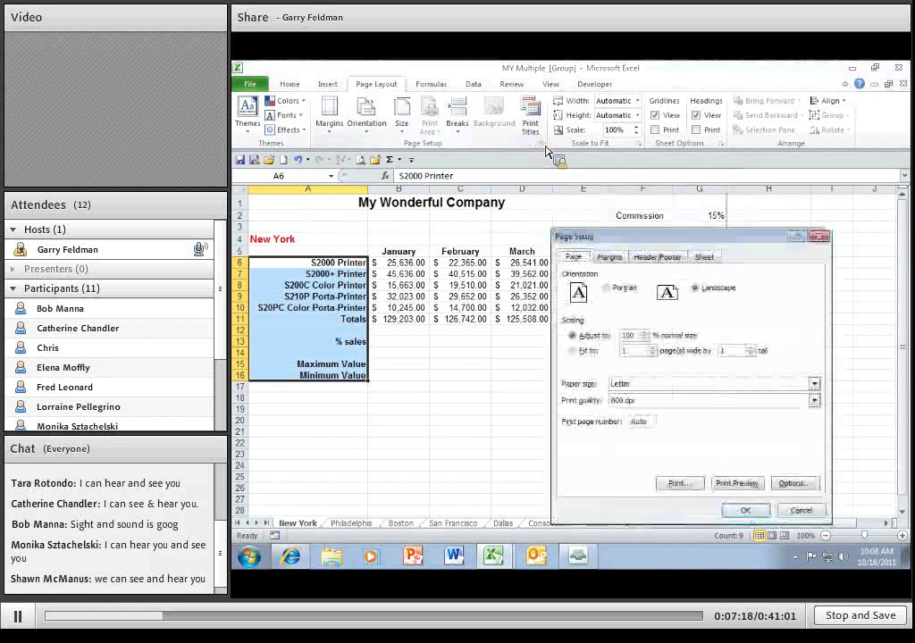
pyautogui.click(647, 258)
pyautogui.click(672, 346)
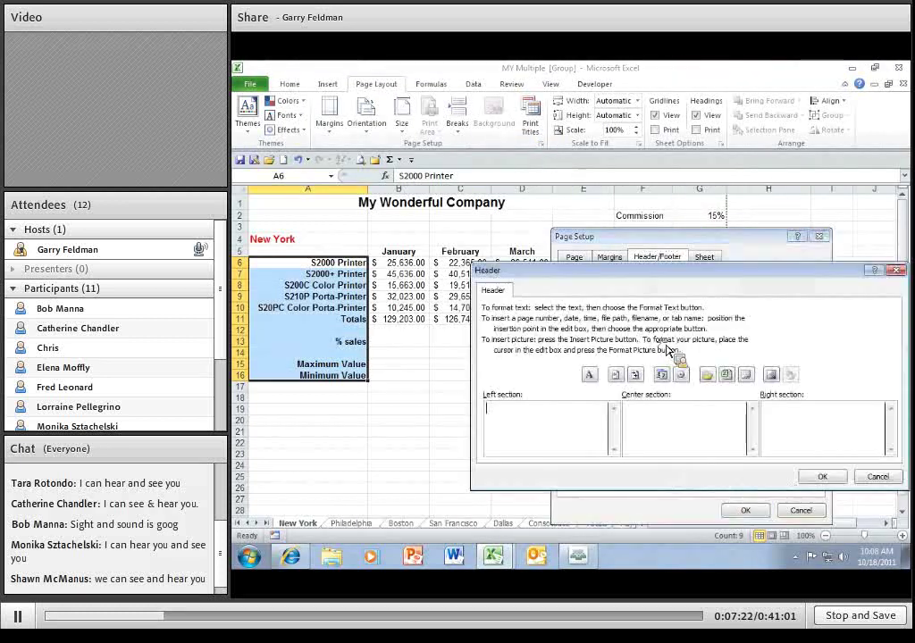
pyautogui.write('RK')
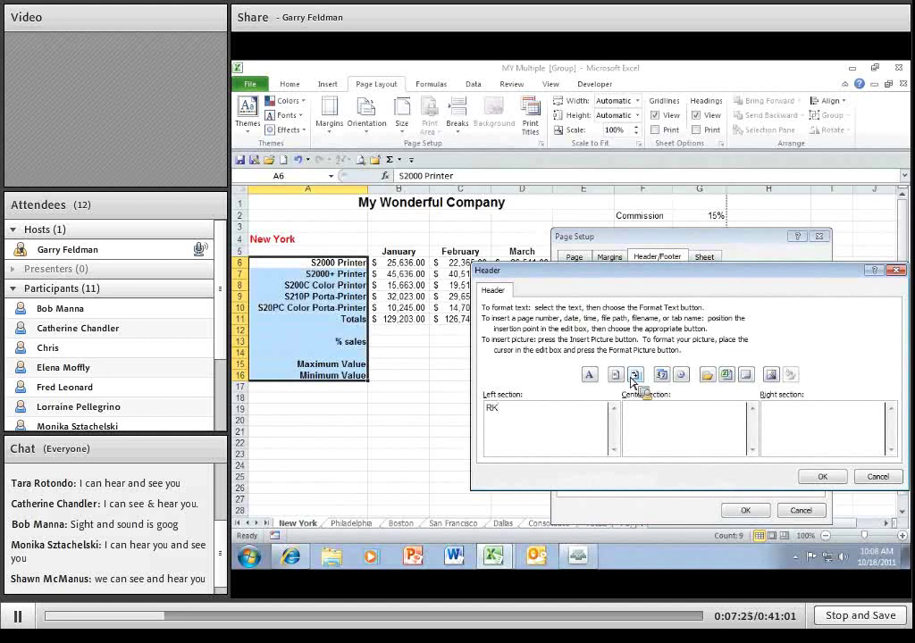
pyautogui.press('Tab')
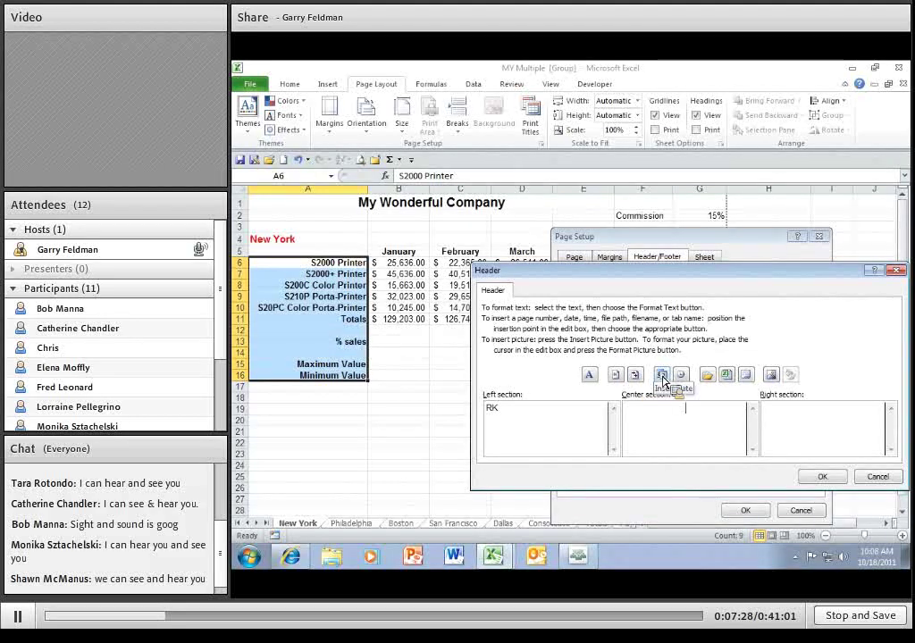
pyautogui.click(661, 374)
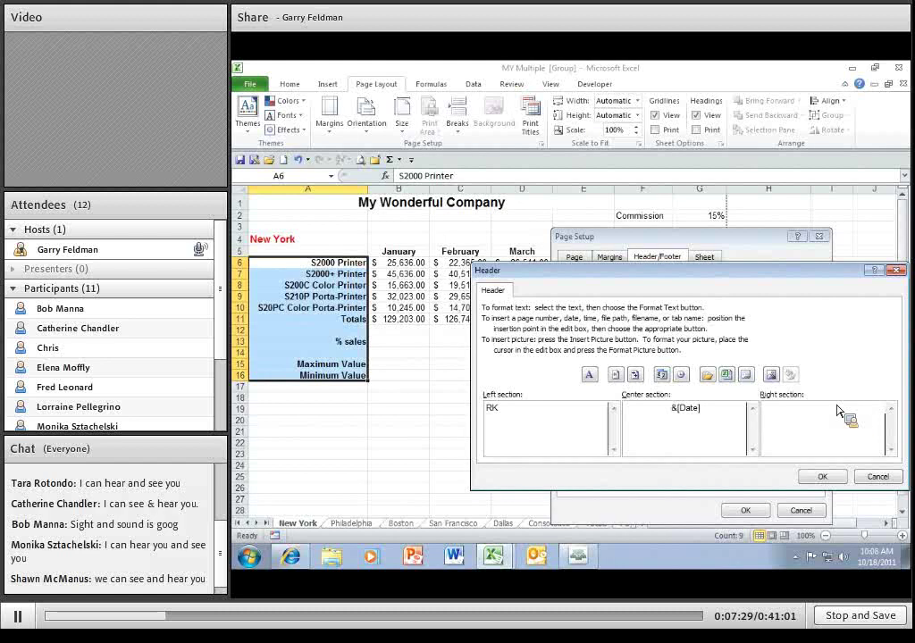
pyautogui.write('My Company')
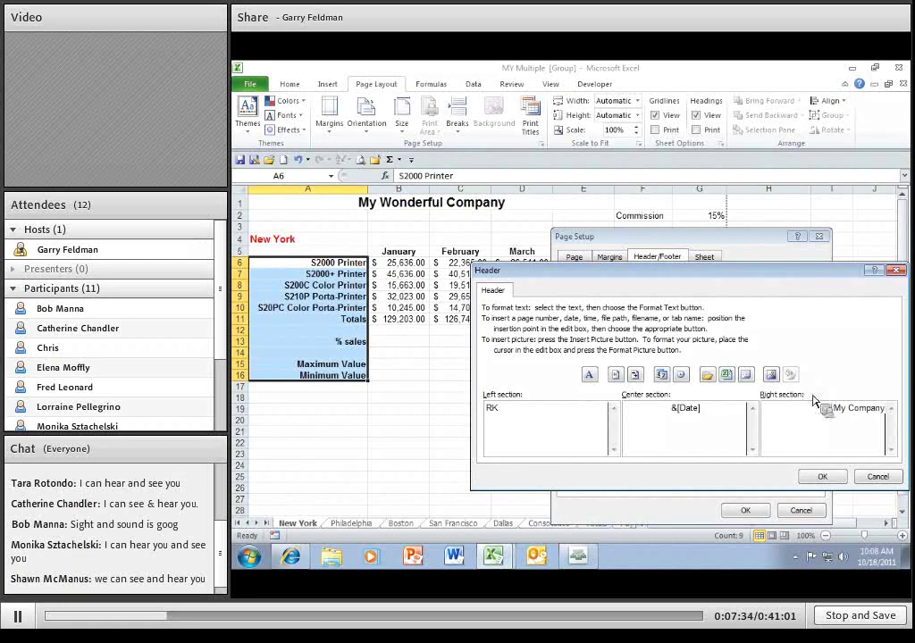
pyautogui.click(822, 476)
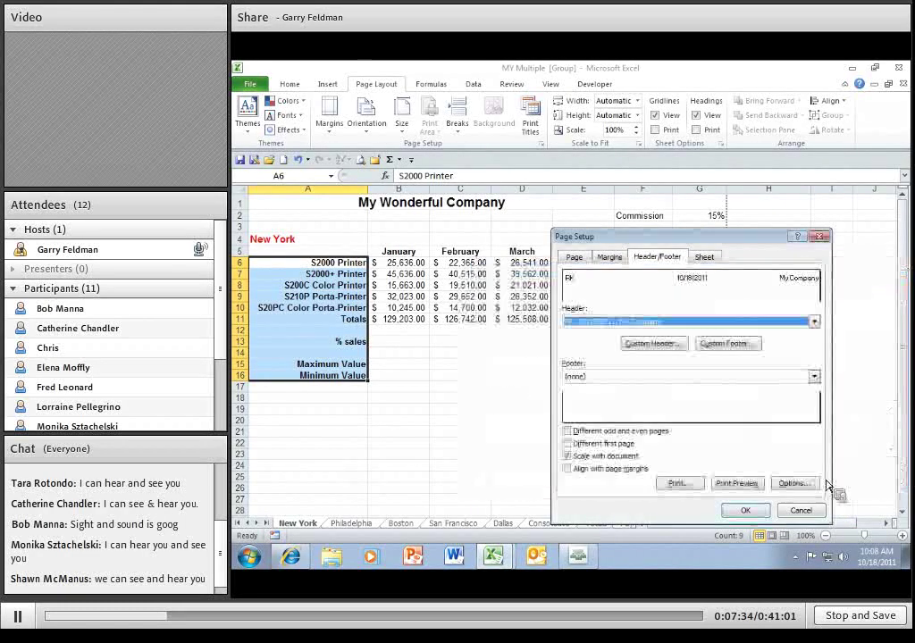
# Step: Add a custom footer with the page number in the center section and apply the page setup to the grouped sheets
pyautogui.click(727, 344)
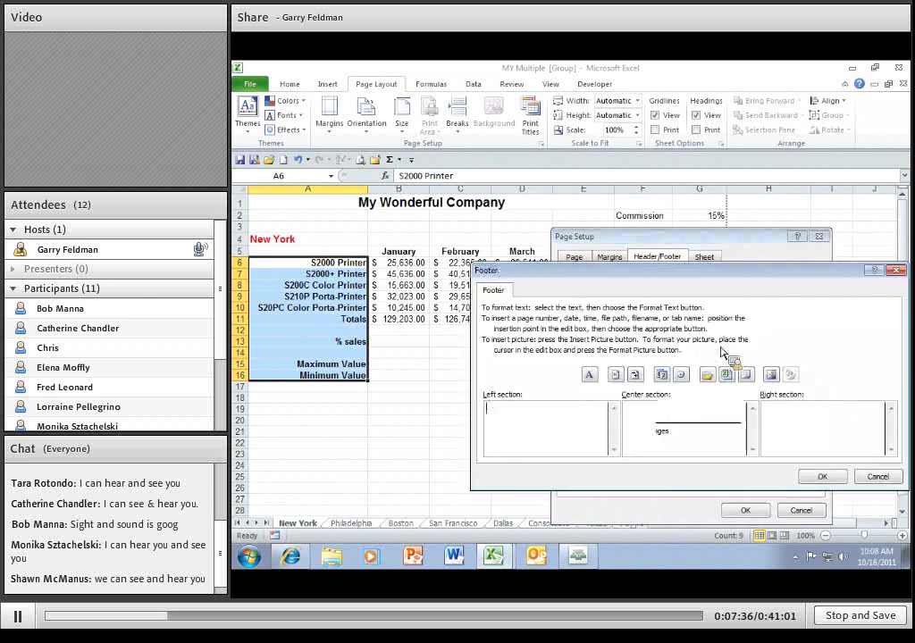
pyautogui.click(689, 414)
pyautogui.click(616, 375)
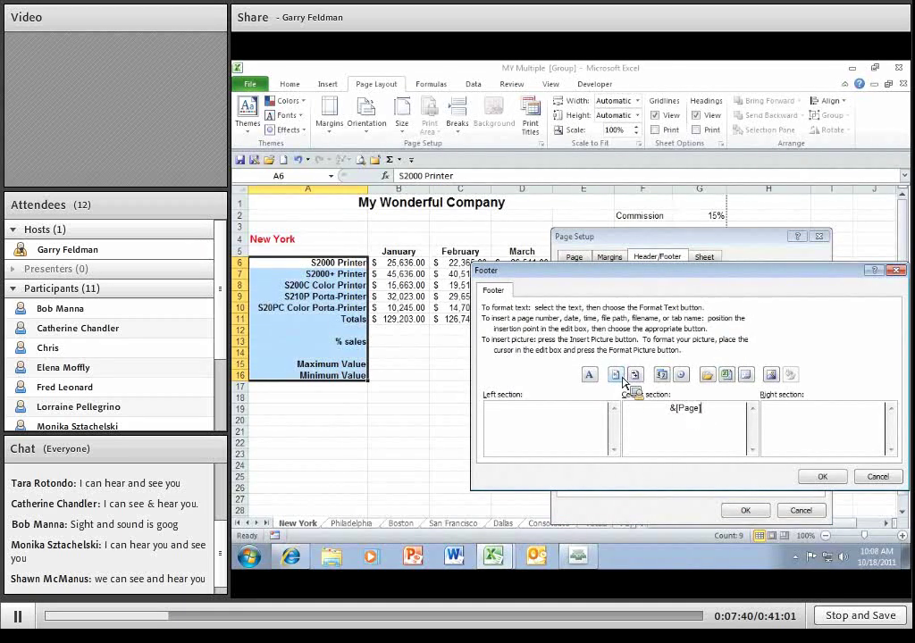
pyautogui.click(820, 477)
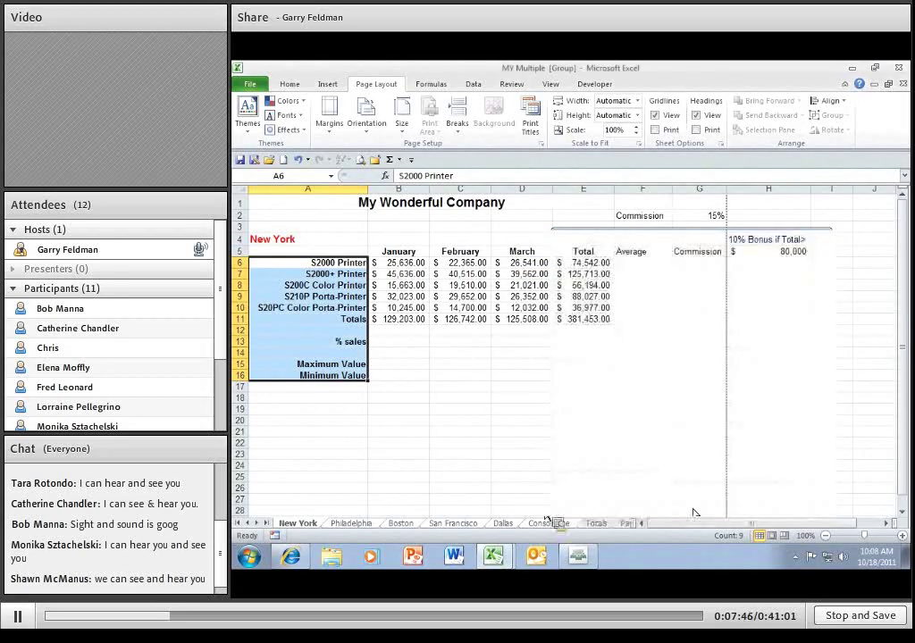
# Step: Check the print preview from the Philadelphia sheet and again from the Consolidate sheet, closing it each time
pyautogui.moveTo(327, 512); pyautogui.dragTo(365, 168)
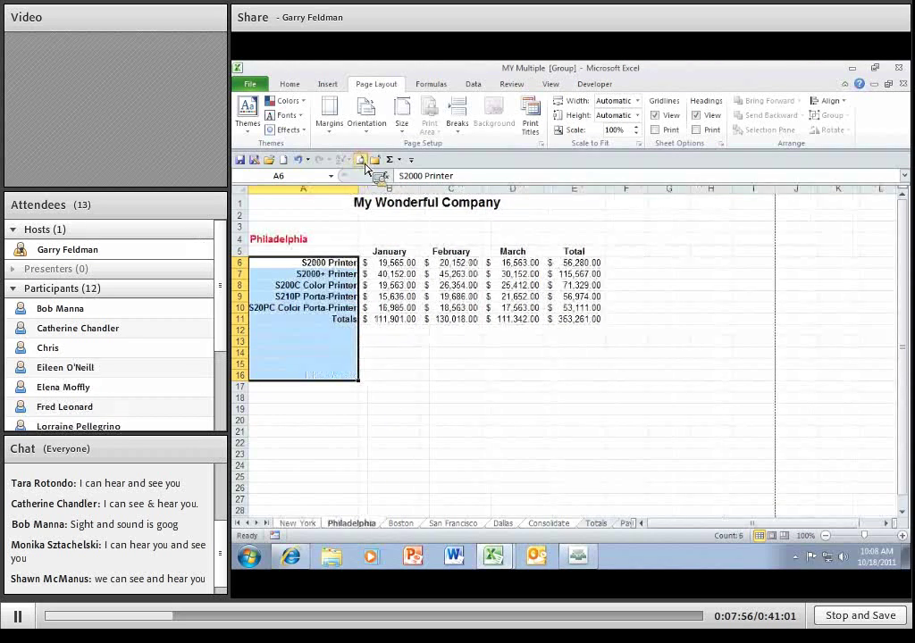
pyautogui.click(362, 160)
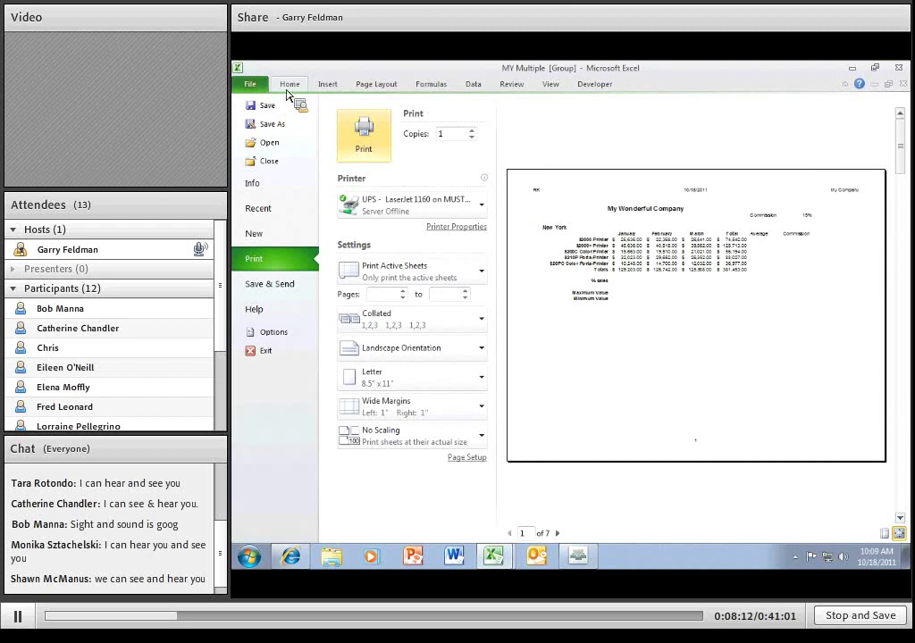
pyautogui.click(252, 86)
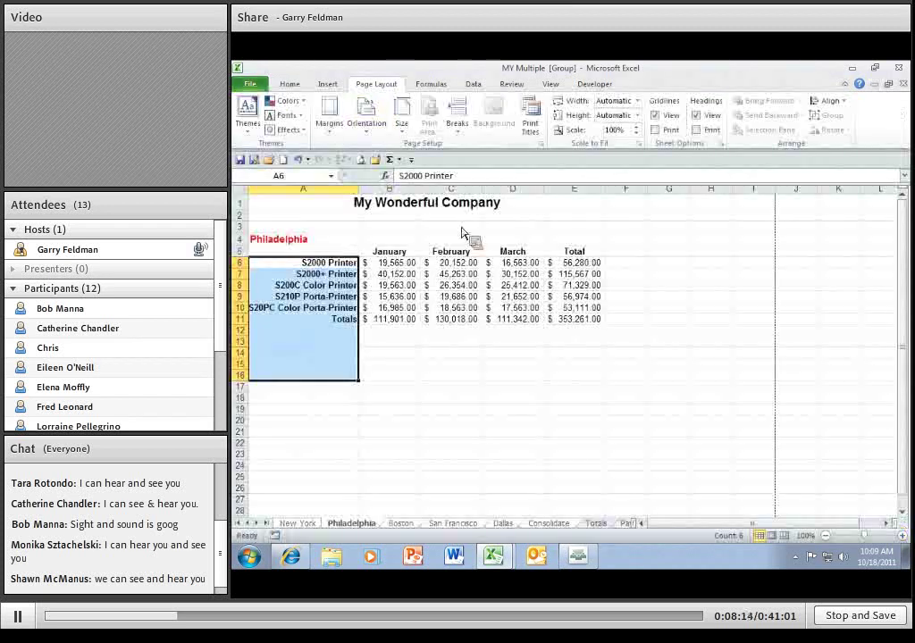
pyautogui.click(553, 525)
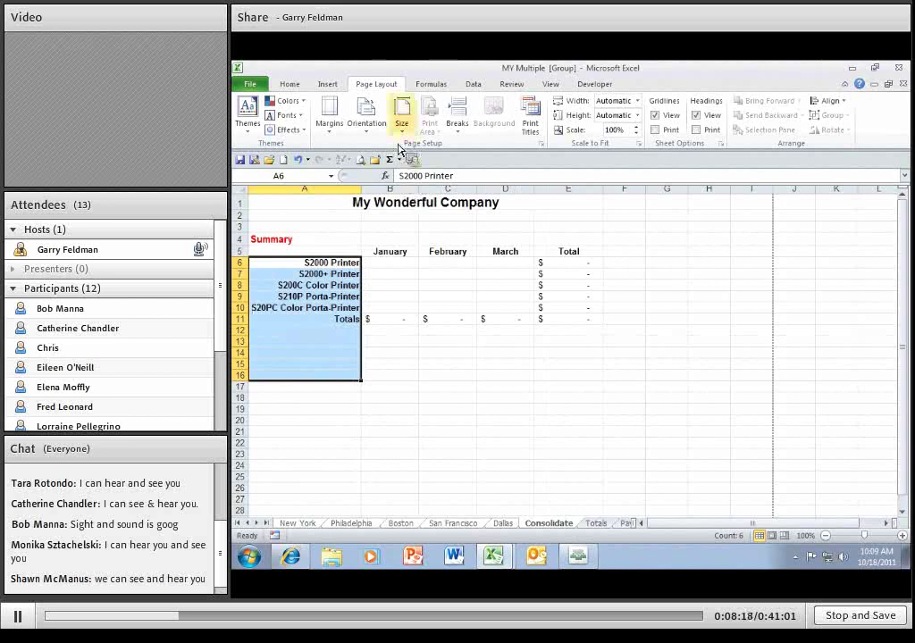
pyautogui.click(361, 160)
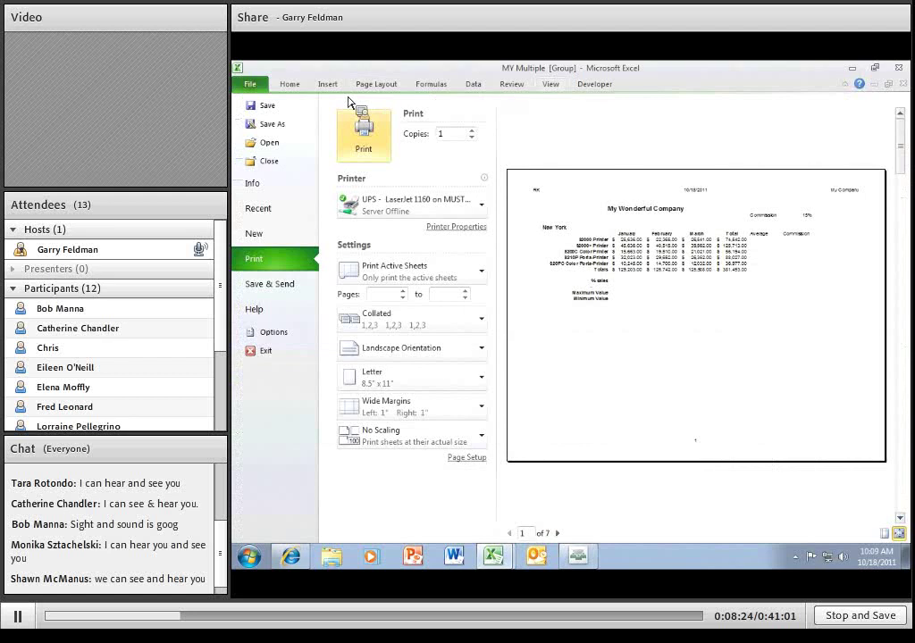
pyautogui.click(252, 86)
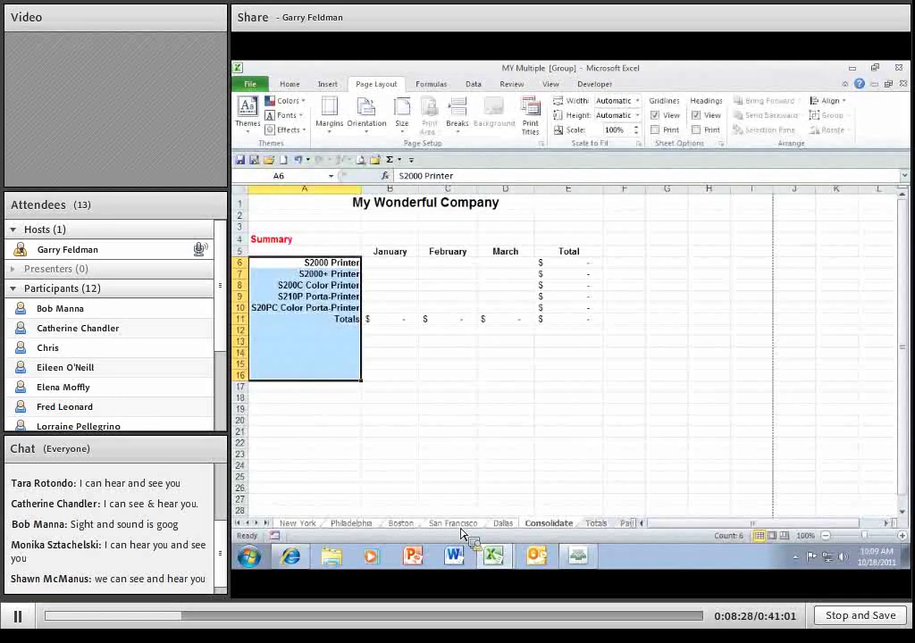
# Step: Ungroup the sheets by switching to the Totals sheet, and return to cell A21 on the New York sheet
pyautogui.click(596, 524)
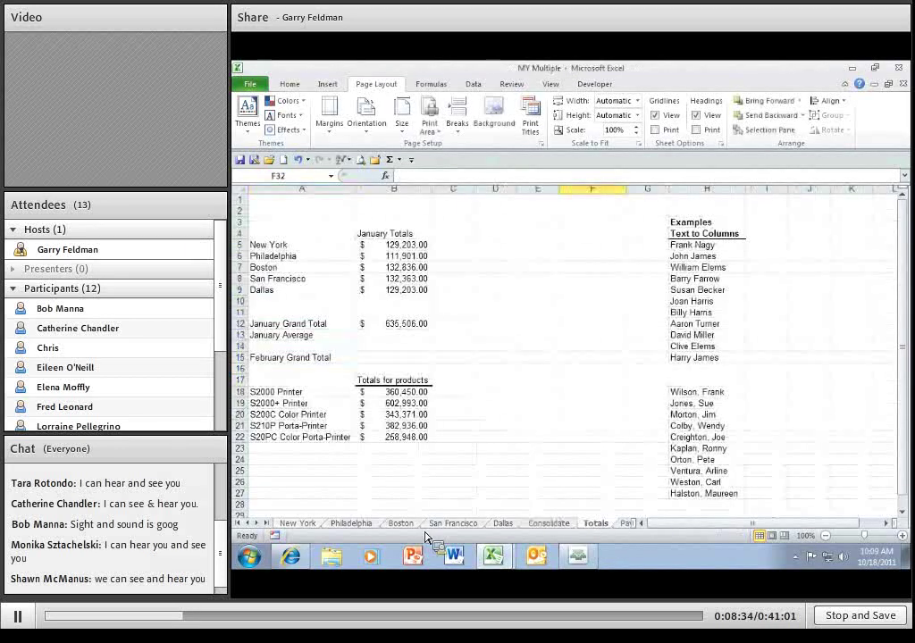
pyautogui.click(297, 523)
pyautogui.click(365, 432)
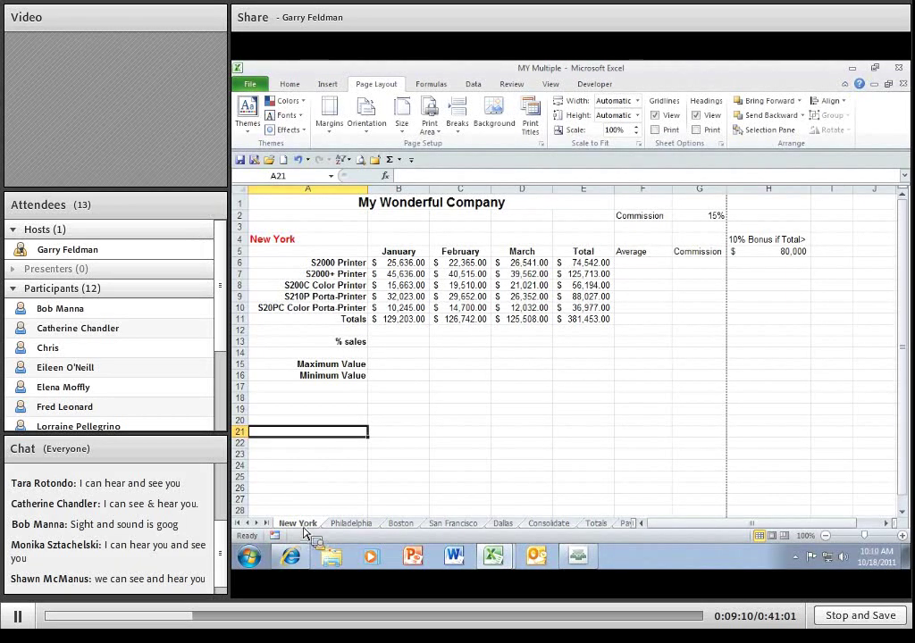
# Step: Copy the New York sheet to between Boston and San Francisco and rename the copy Chicago
pyautogui.moveTo(303, 530); pyautogui.dragTo(304, 531)
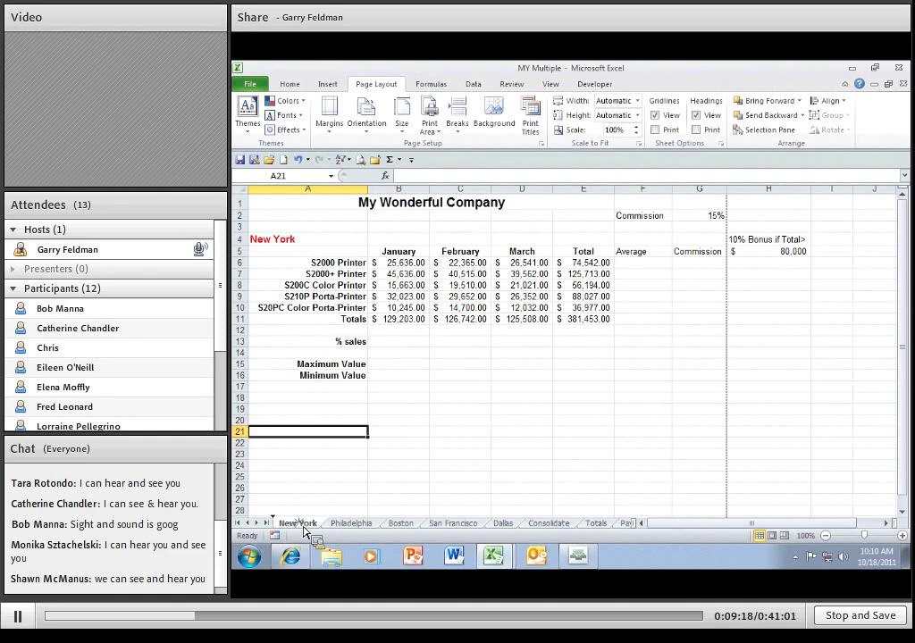
pyautogui.moveTo(304, 531); pyautogui.dragTo(339, 533)
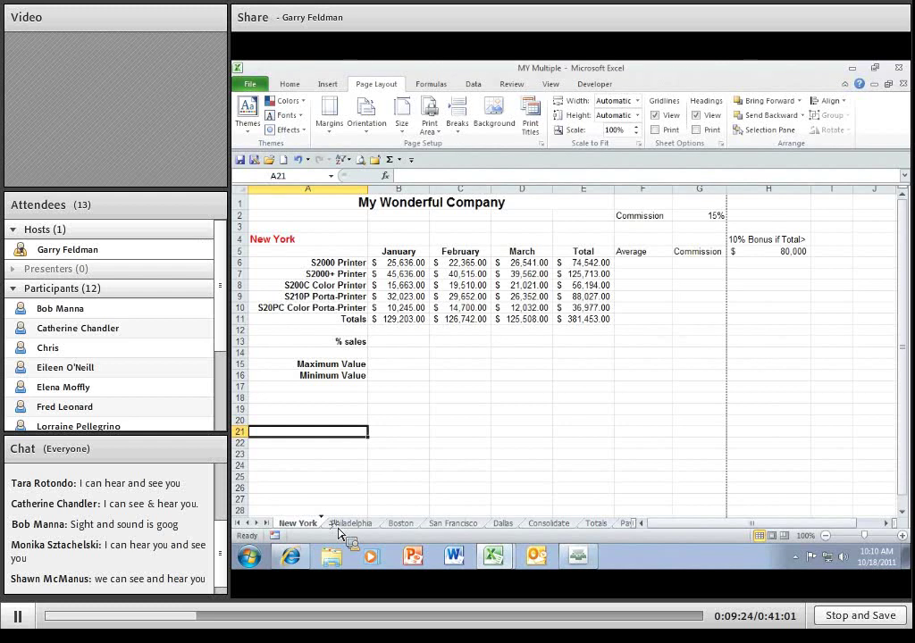
pyautogui.moveTo(340, 533); pyautogui.dragTo(437, 534)
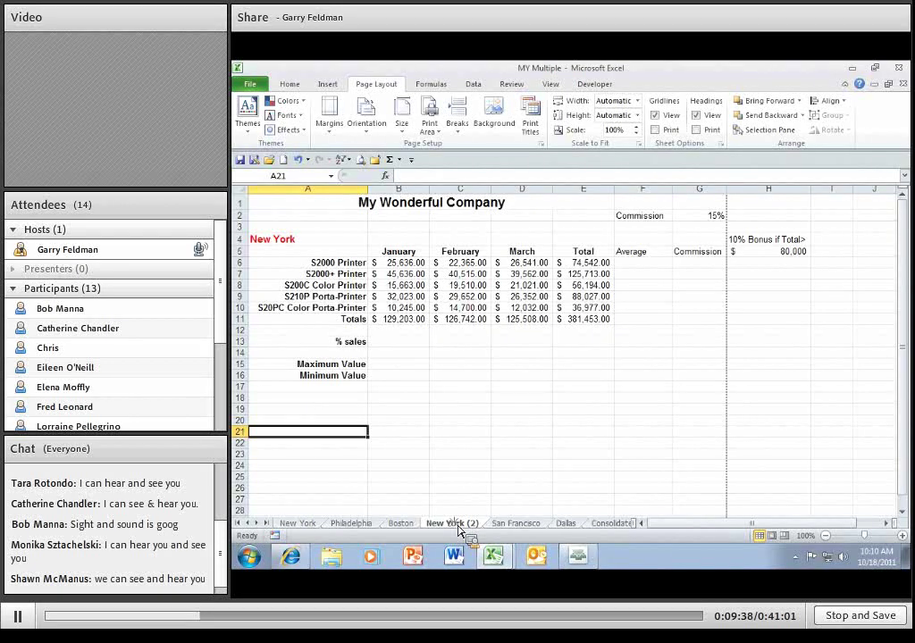
pyautogui.moveTo(458, 530); pyautogui.dragTo(456, 532)
pyautogui.write('Chicago')
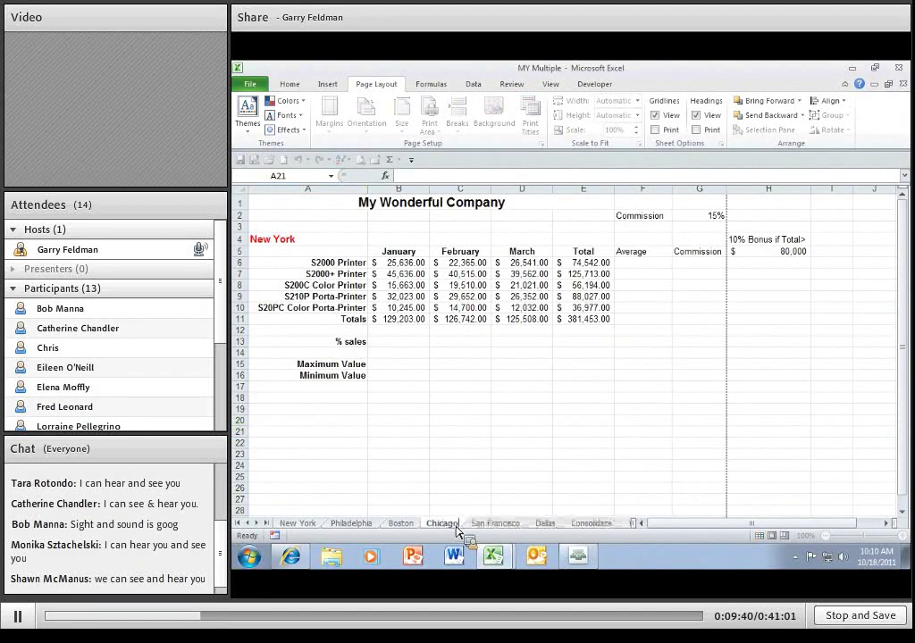
pyautogui.press('Return')
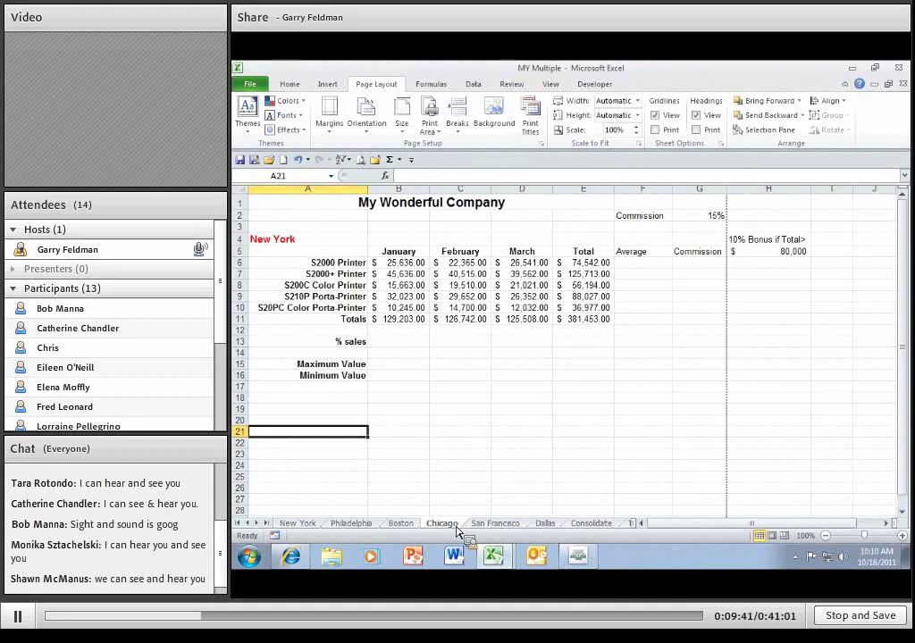
# Step: Change the city name in cell A4 of the Chicago sheet to Chicago
pyautogui.click(270, 241)
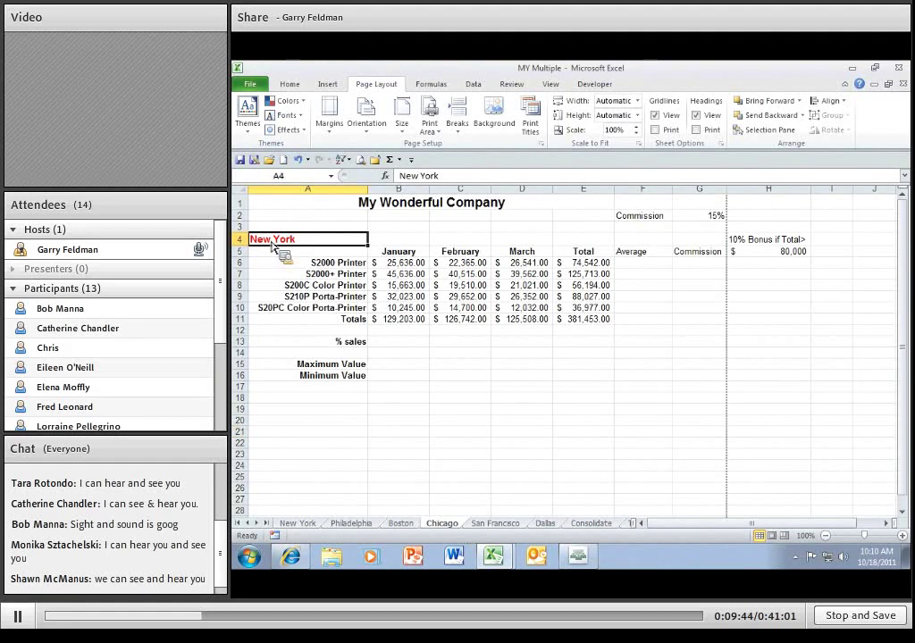
pyautogui.write('Chicag')
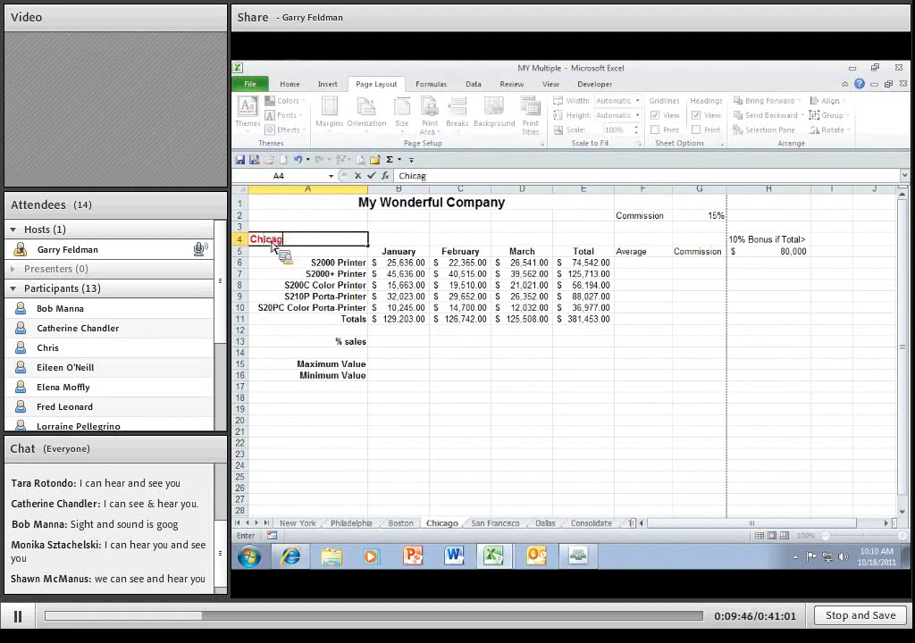
pyautogui.write('o')
pyautogui.press('Return')
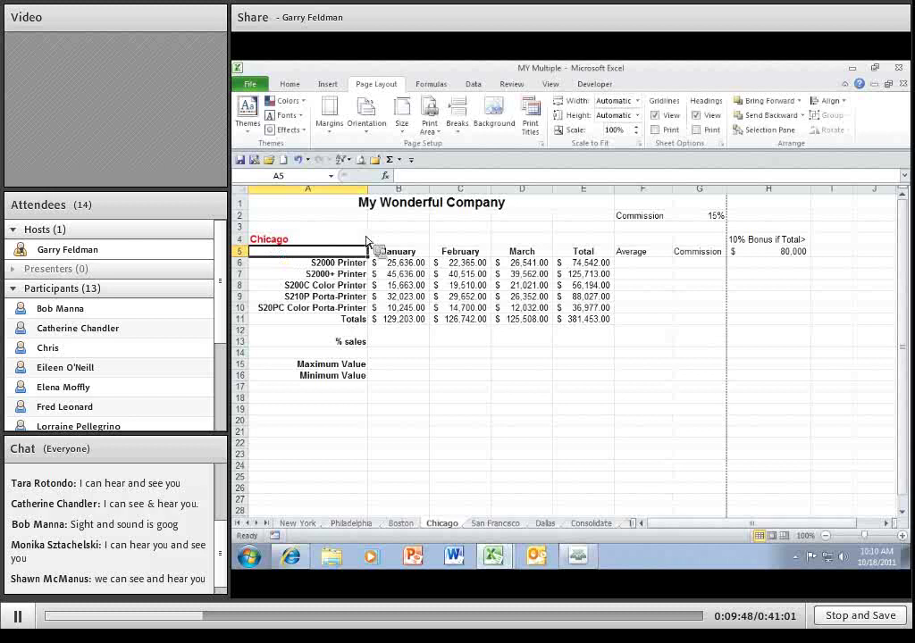
# Step: Clear the January to March sales figures in B6:D10 of the Chicago sheet and check its print preview
pyautogui.click(403, 266)
pyautogui.moveTo(404, 266); pyautogui.dragTo(546, 313)
pyautogui.press('Delete')
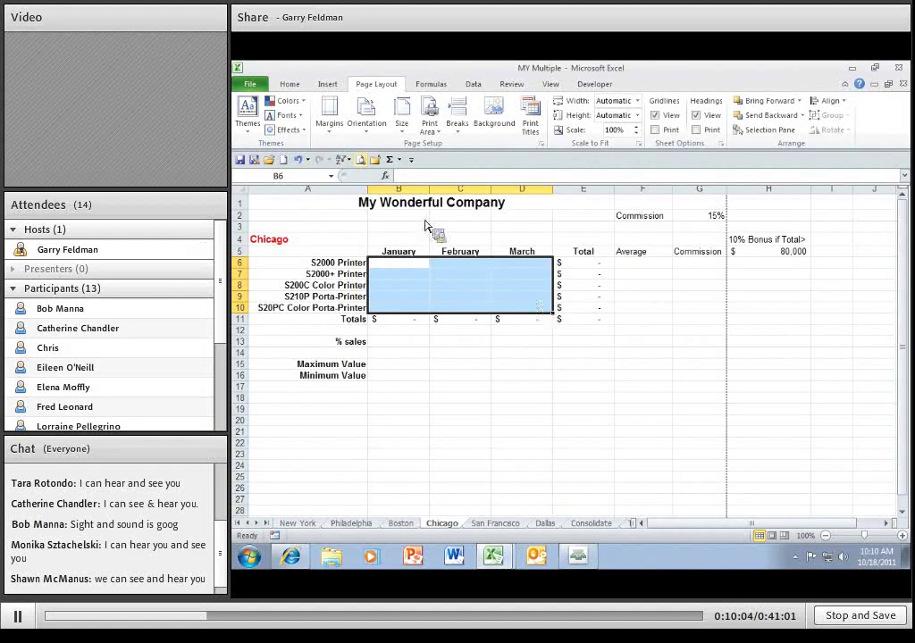
pyautogui.click(361, 161)
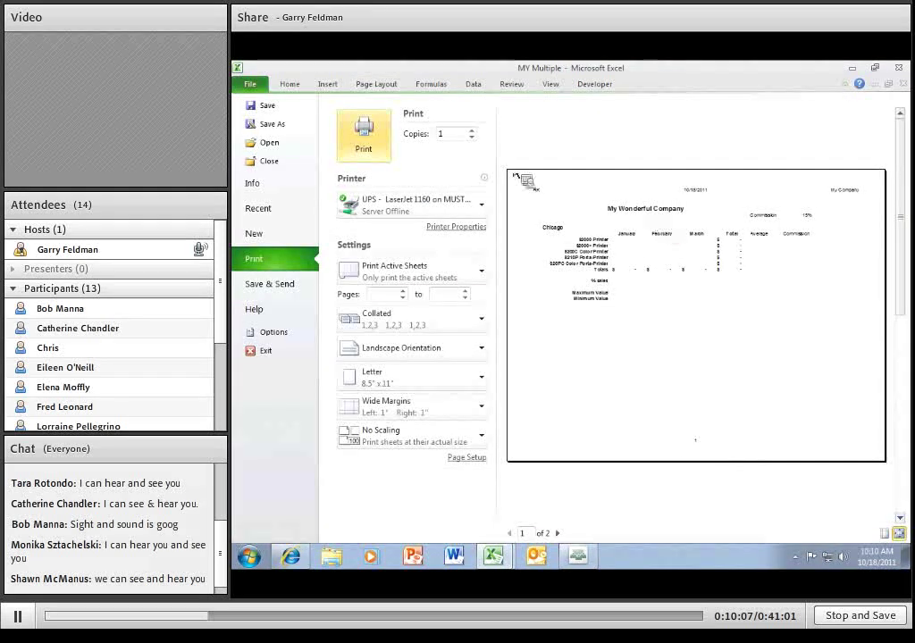
pyautogui.click(253, 86)
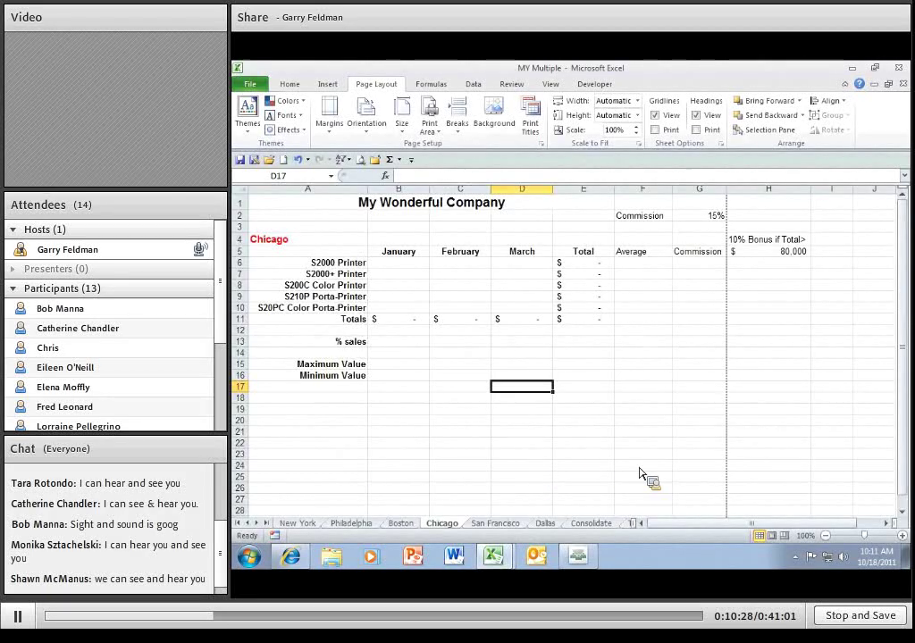
# Step: On the Payroll sheet, enter a gross pay formula in J5 that multiplies the hours in H5 by the hourly rate in I5
pyautogui.rightClick(266, 524)
pyautogui.click(297, 498)
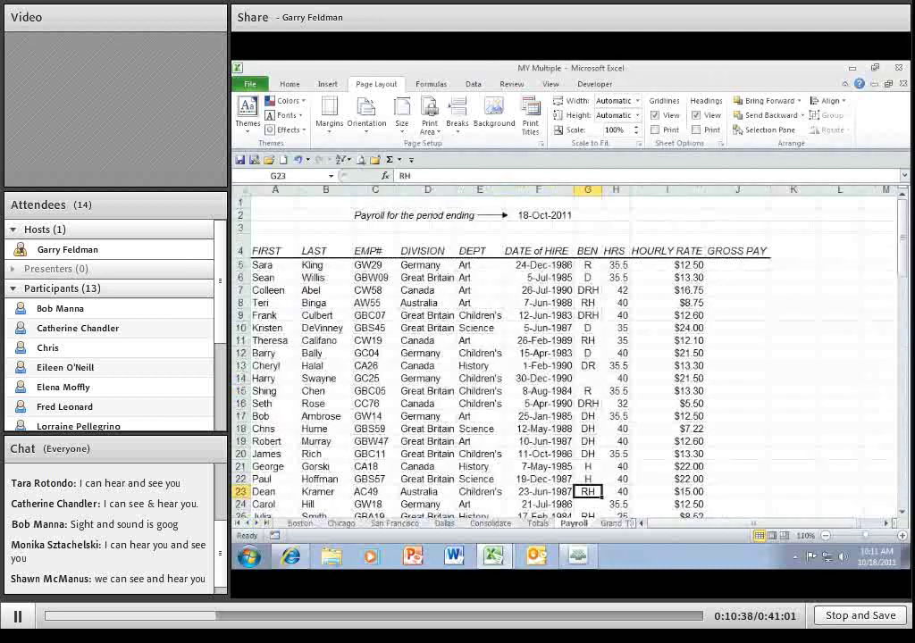
pyautogui.moveTo(905, 219)
pyautogui.mouseDown()
pyautogui.moveTo(906, 270)
pyautogui.moveTo(906, 206)
pyautogui.mouseUp()
pyautogui.click(742, 266)
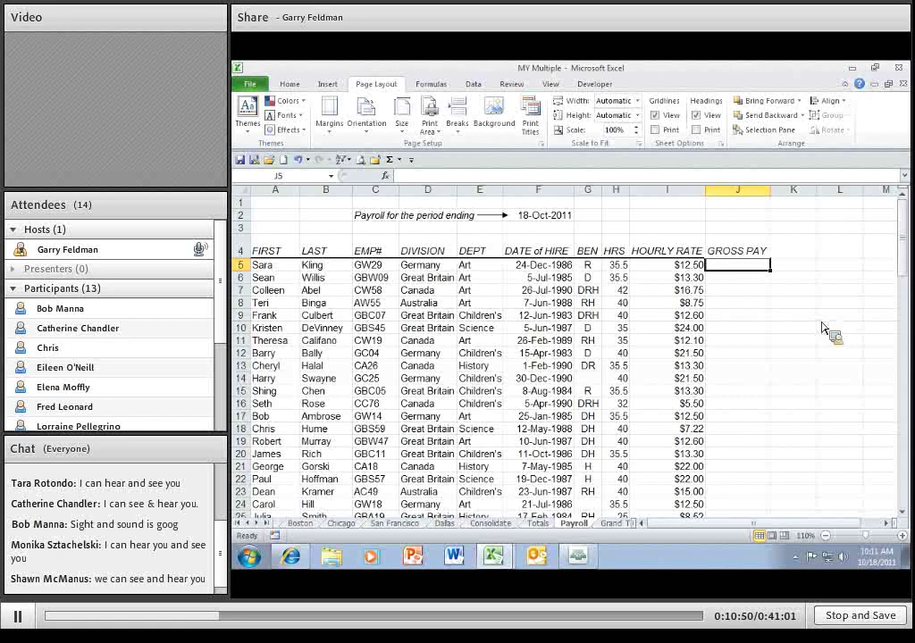
pyautogui.write('=')
pyautogui.click(618, 265)
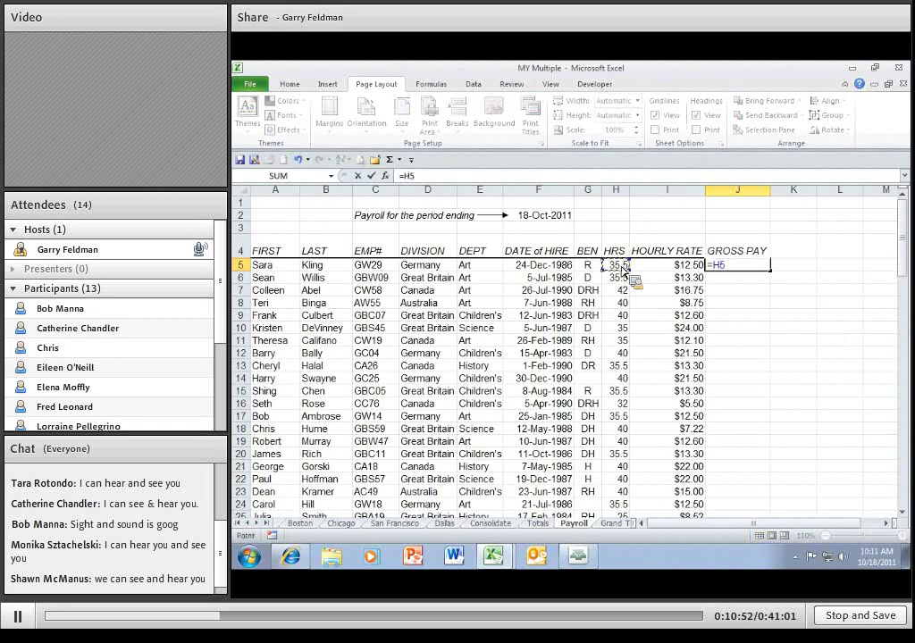
pyautogui.write('*')
pyautogui.click(672, 267)
pyautogui.press('Return')
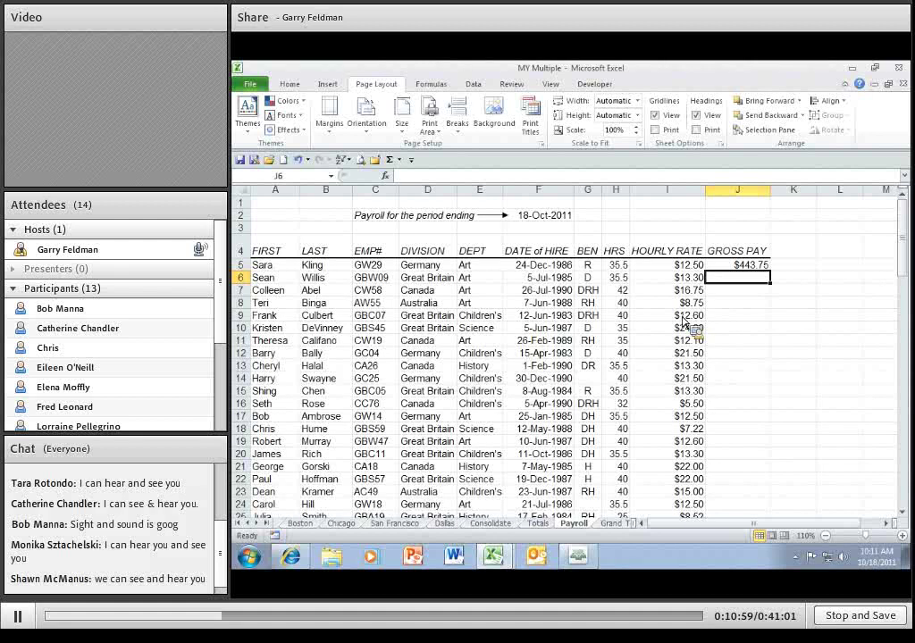
# Step: Fill the gross pay formula from J5 down to the last employee in row 98
pyautogui.press('Up')
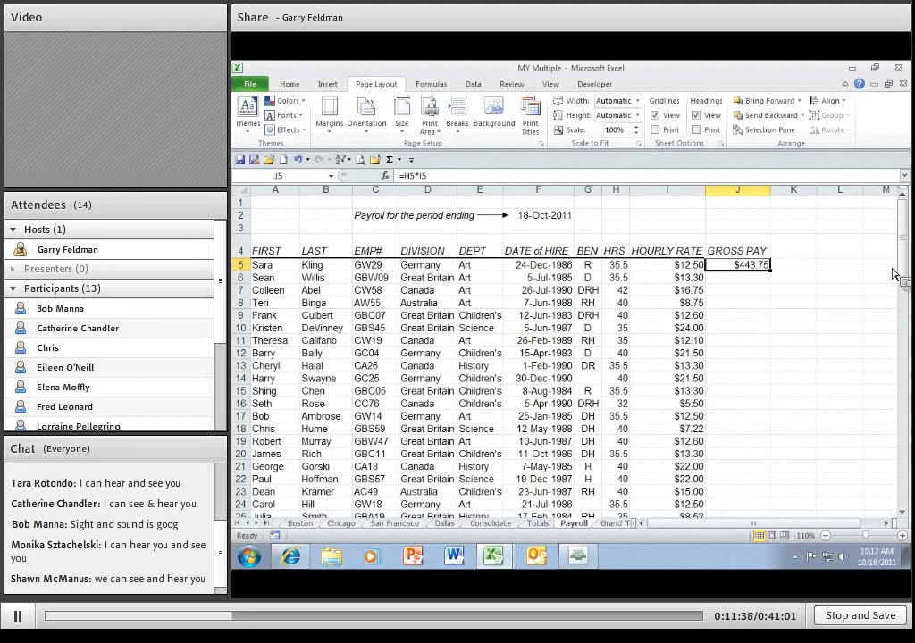
pyautogui.moveTo(774, 277); pyautogui.dragTo(773, 494)
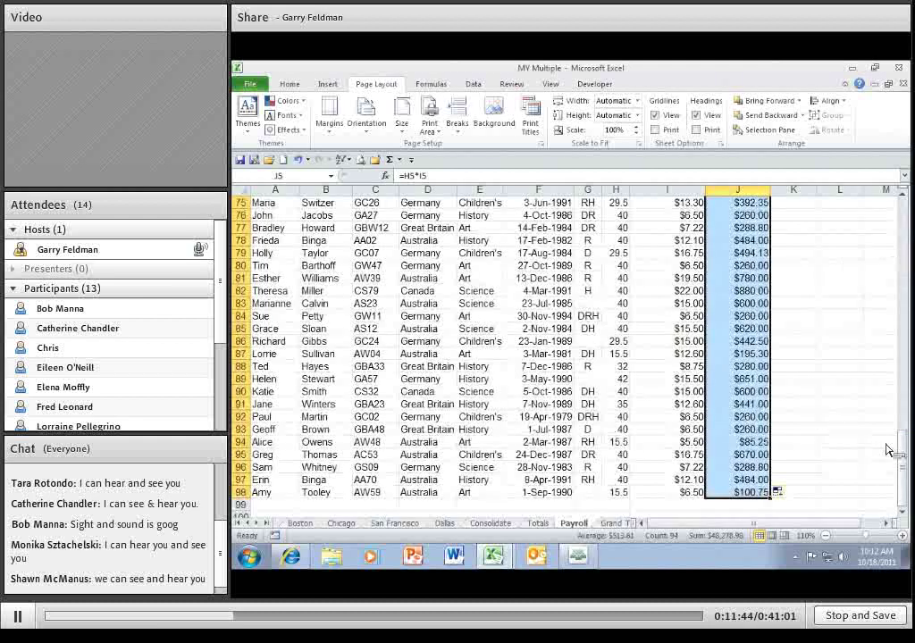
pyautogui.moveTo(903, 447); pyautogui.dragTo(902, 228)
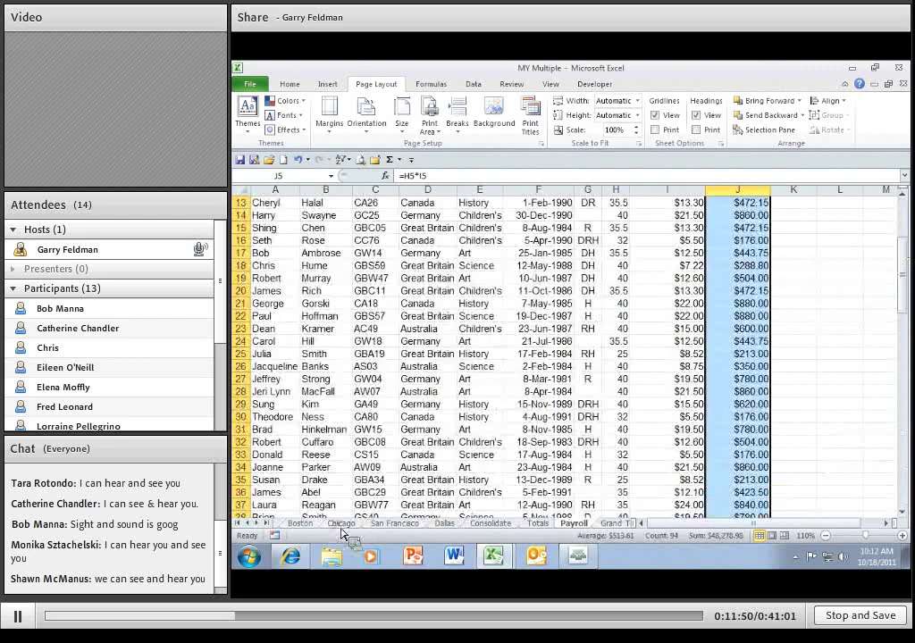
# Step: Clear the totals in E7:E11 of the Boston sheet
pyautogui.click(300, 523)
pyautogui.moveTo(579, 263); pyautogui.dragTo(594, 331)
pyautogui.press('Delete')
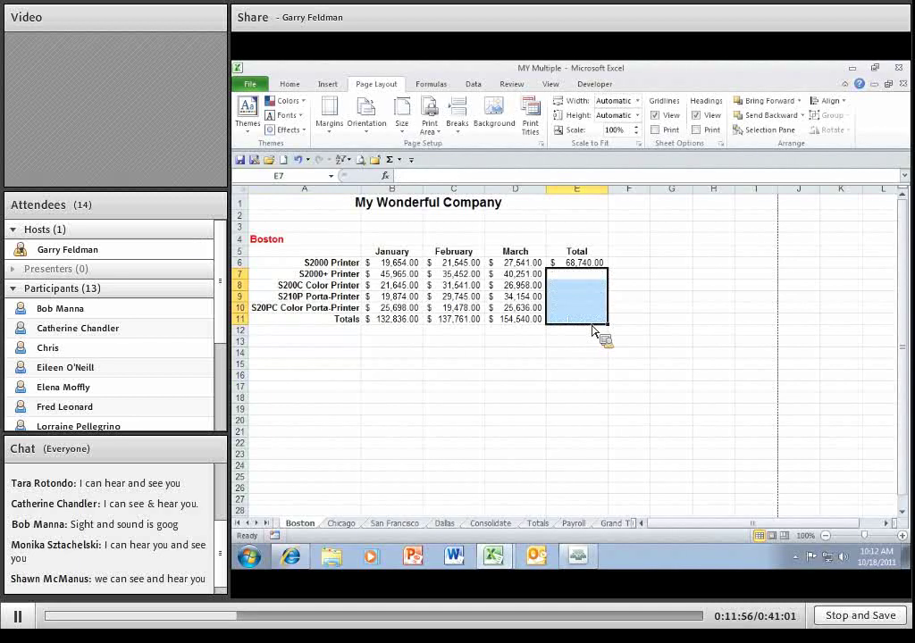
# Step: Fill the sum formula from E6 down to E10, and fill the March total in D11 across to E11
pyautogui.click(592, 266)
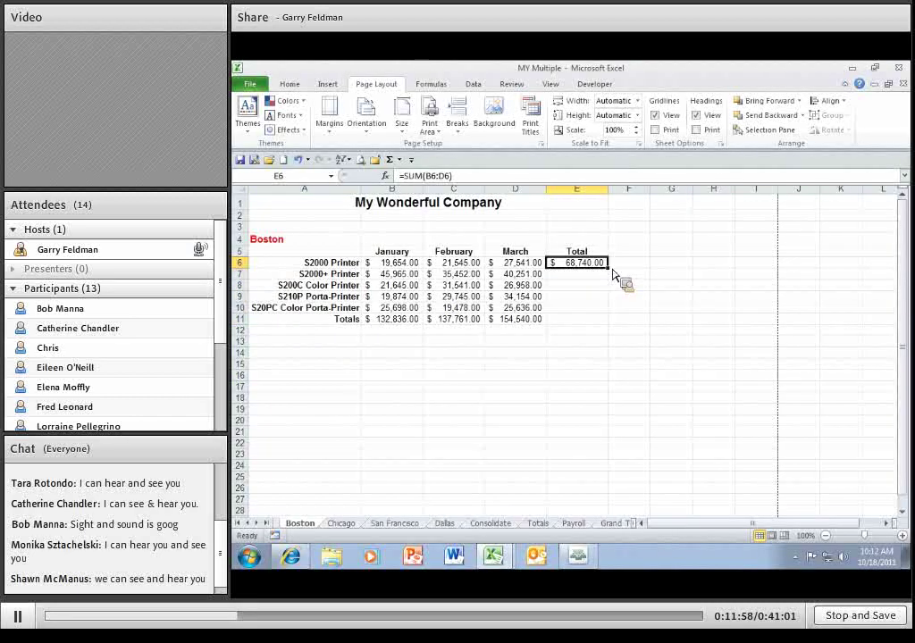
pyautogui.moveTo(608, 268); pyautogui.dragTo(610, 307)
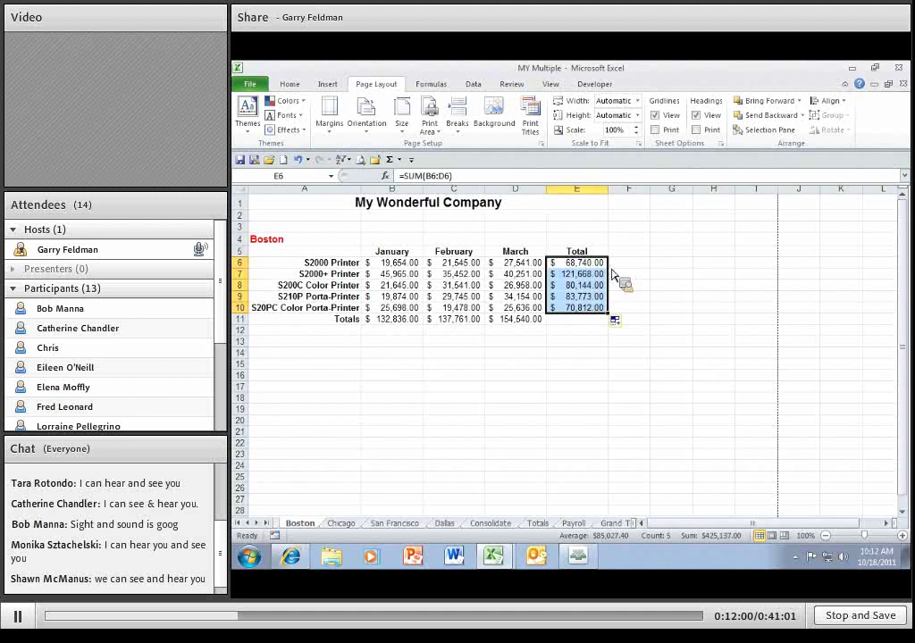
pyautogui.click(536, 320)
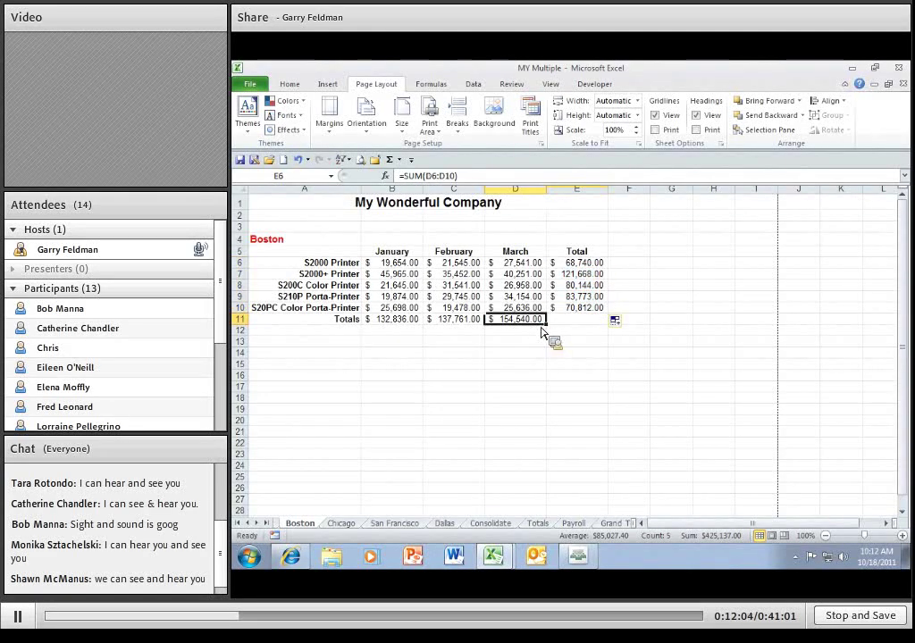
pyautogui.moveTo(546, 324); pyautogui.dragTo(581, 321)
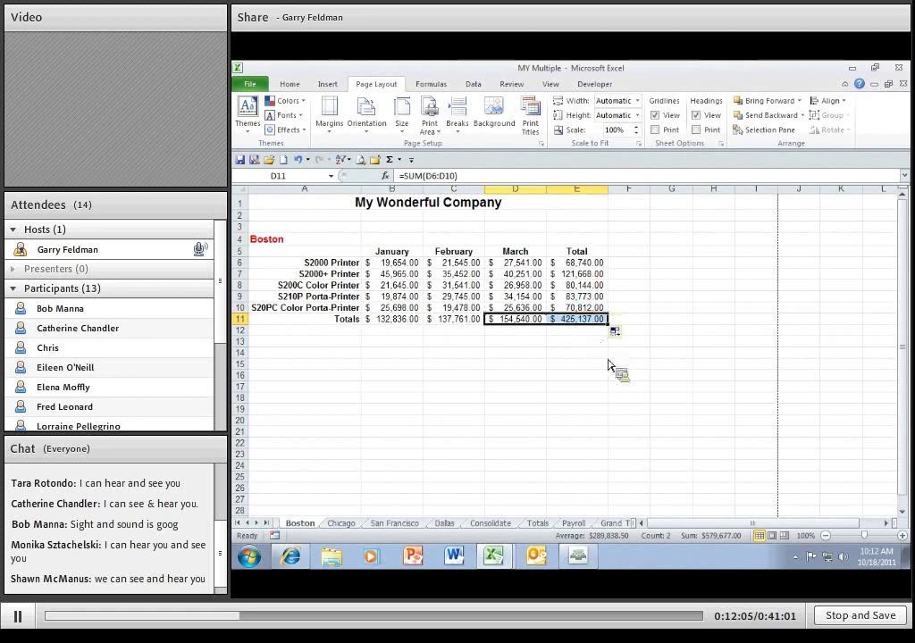
pyautogui.click(602, 376)
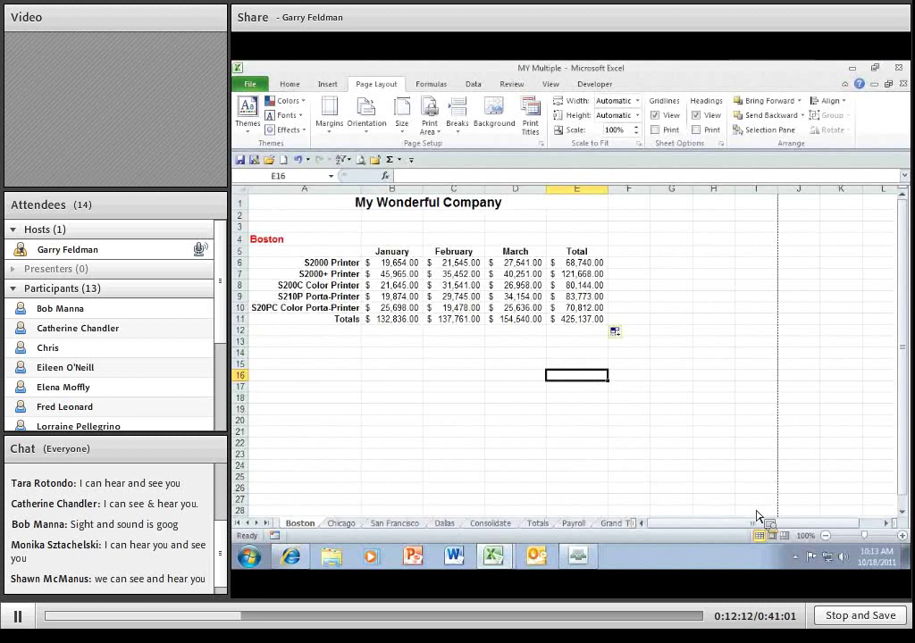
# Step: Enter the date 10/18/11 in K4 of the Boston sheet and fill a daily date series down to K17
pyautogui.click(885, 523)
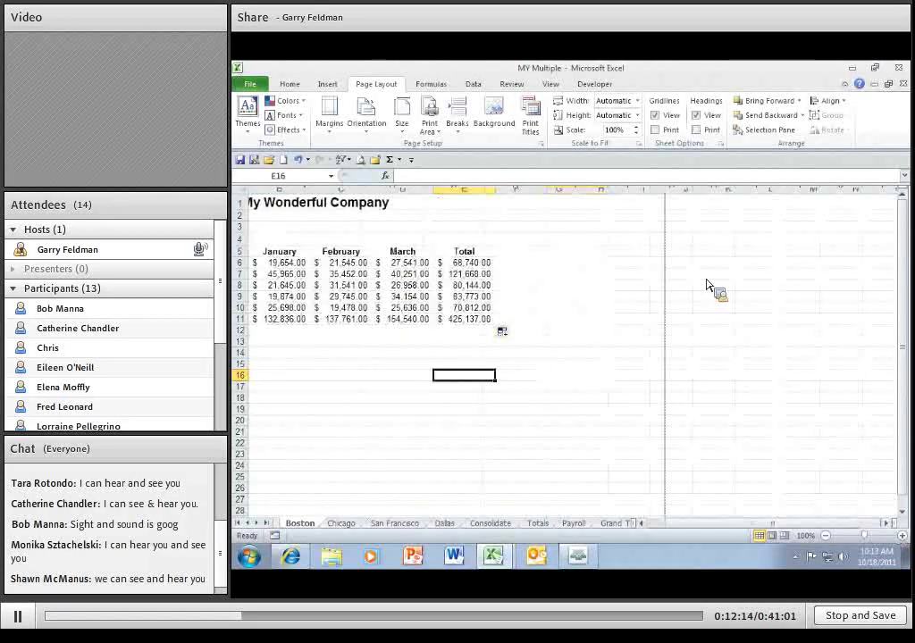
pyautogui.click(672, 243)
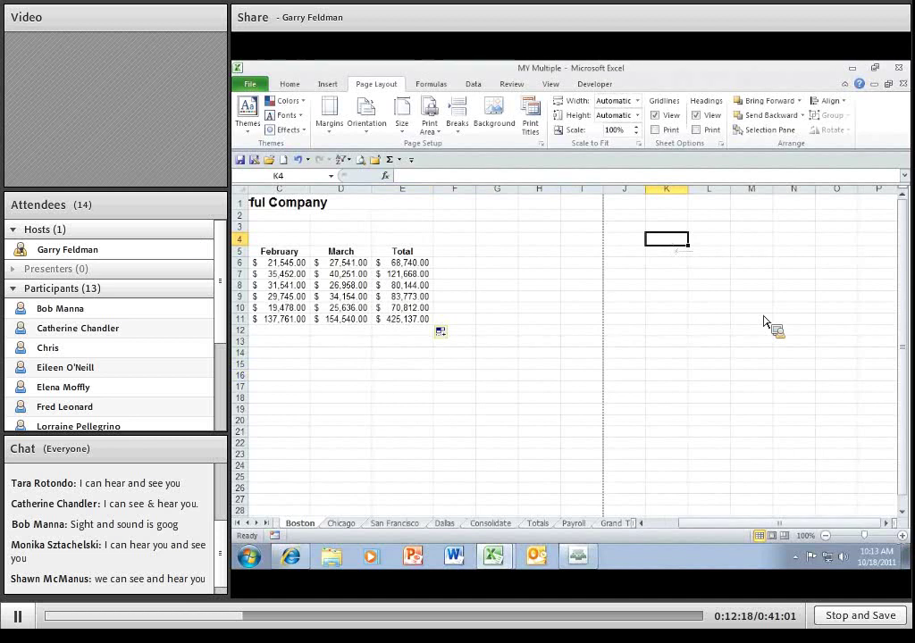
pyautogui.write('1')
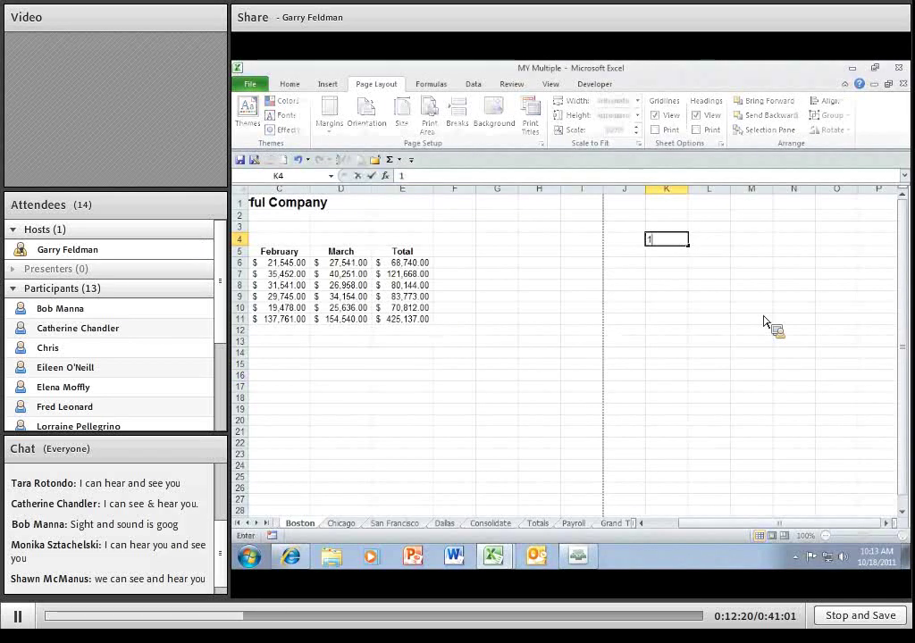
pyautogui.write('0/18/11')
pyautogui.press('Return')
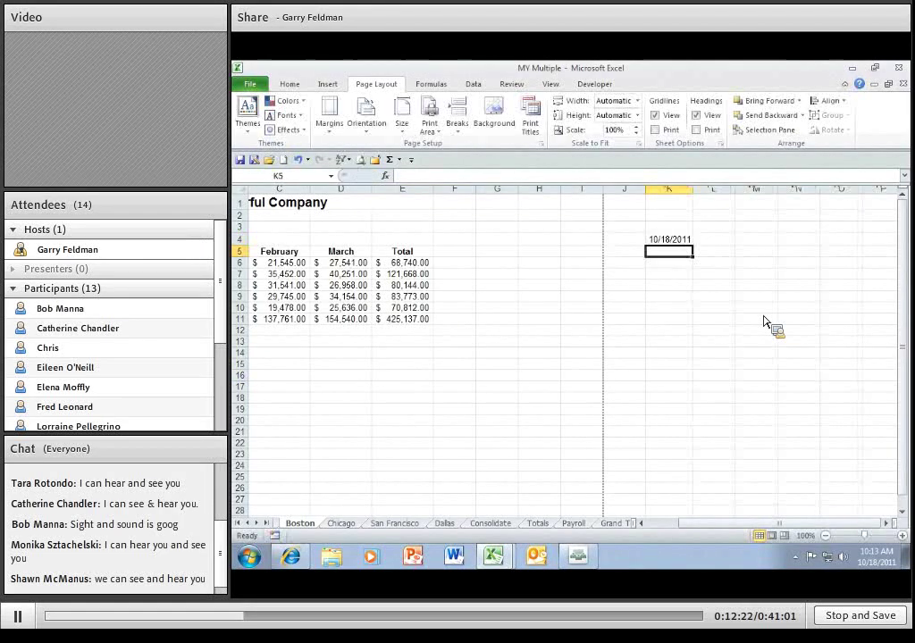
pyautogui.click(668, 239)
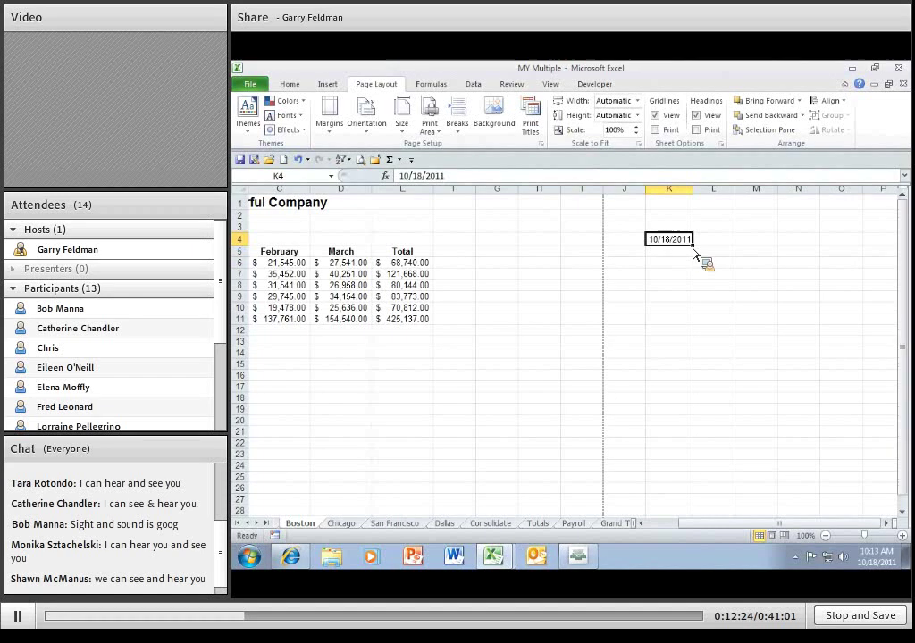
pyautogui.moveTo(692, 245); pyautogui.dragTo(700, 393)
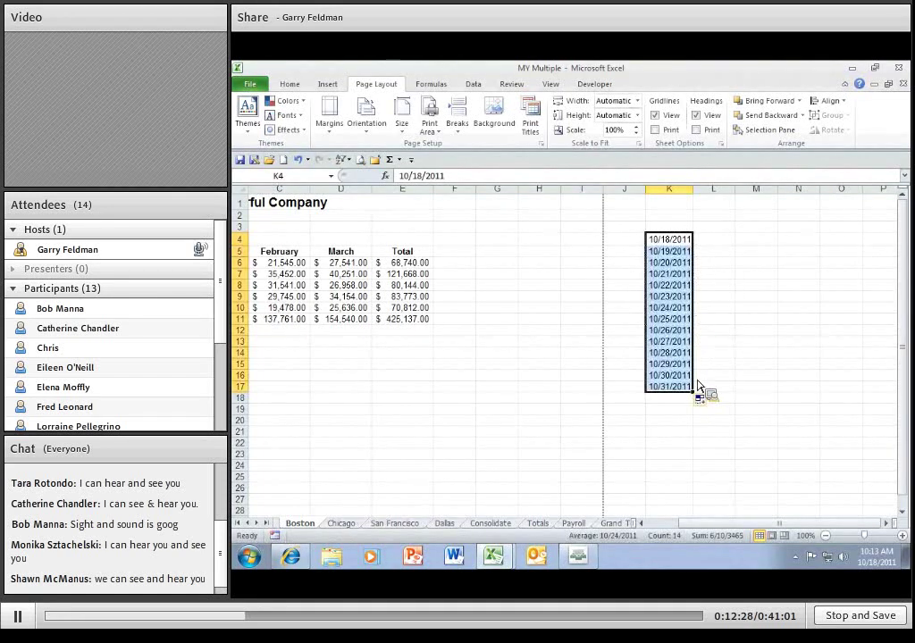
# Step: Clear the filled dates in K5:K17 and return to the starting date in K4
pyautogui.click(675, 252)
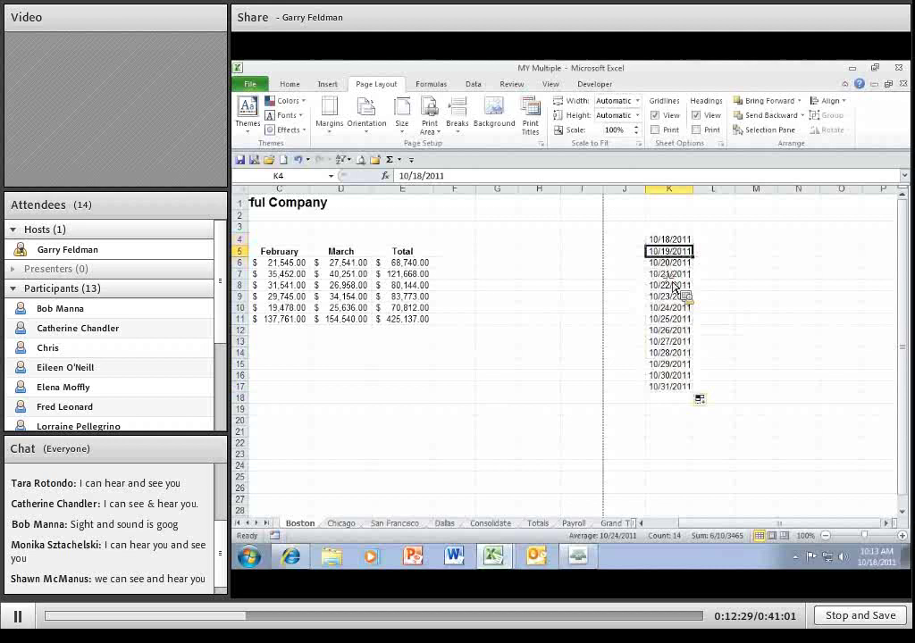
pyautogui.keyDown('shift'); pyautogui.click(686, 391); pyautogui.keyUp('shift')
pyautogui.press('Delete')
pyautogui.press('Up')
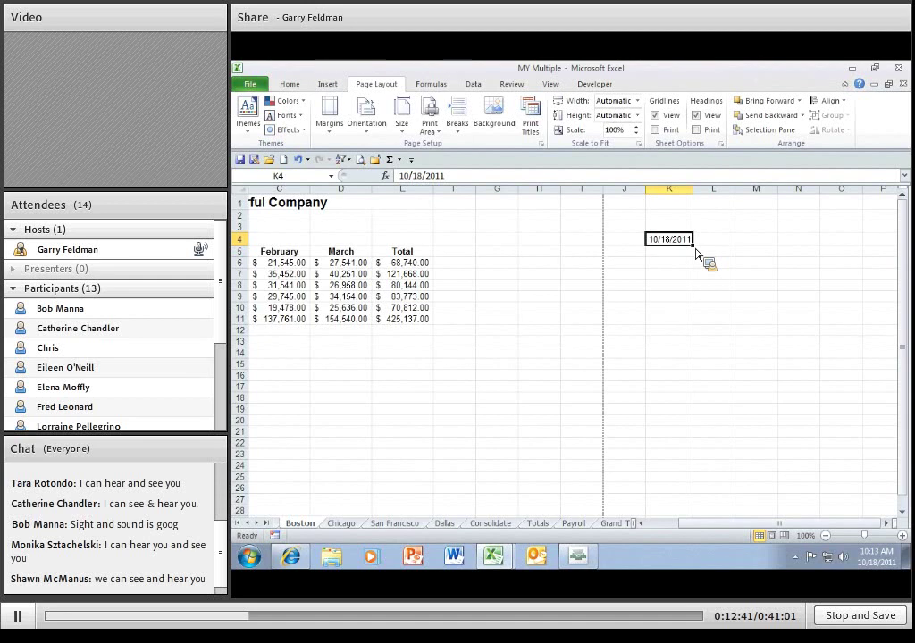
# Step: Fill the date in K4 down to K25 using Fill Weekdays, and check which dates skip the weekends
pyautogui.moveTo(696, 250); pyautogui.dragTo(693, 491)
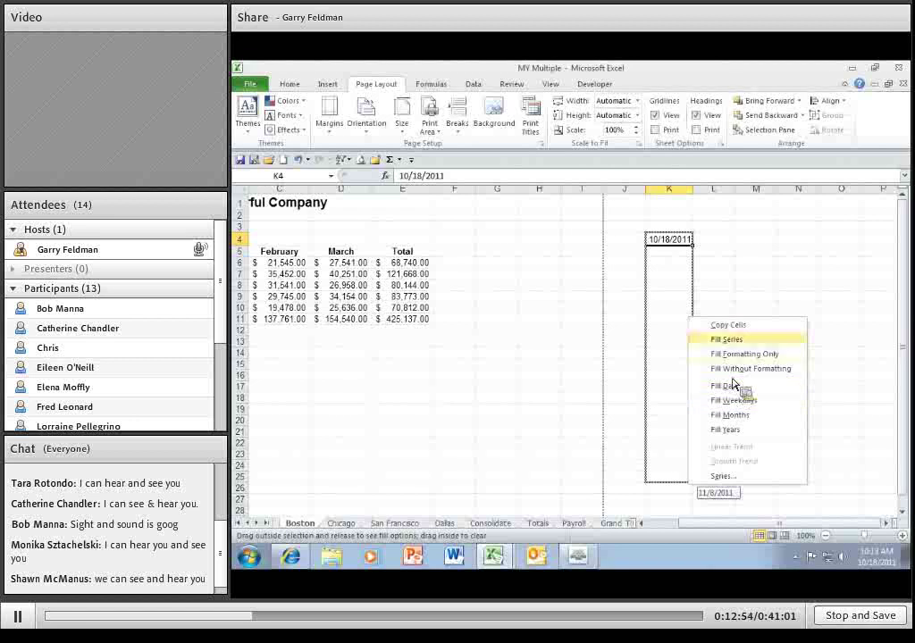
pyautogui.click(747, 402)
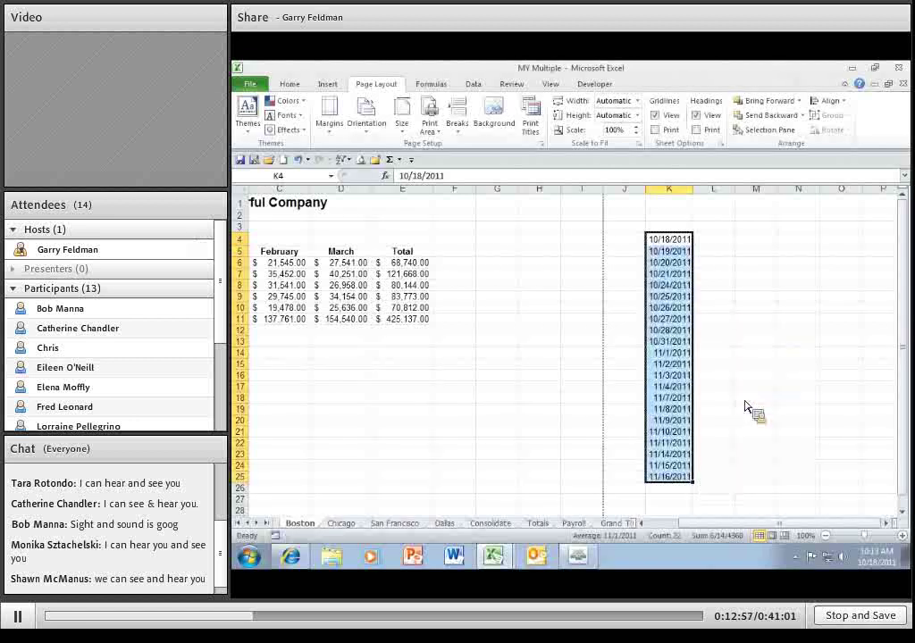
pyautogui.click(669, 273)
pyautogui.click(664, 287)
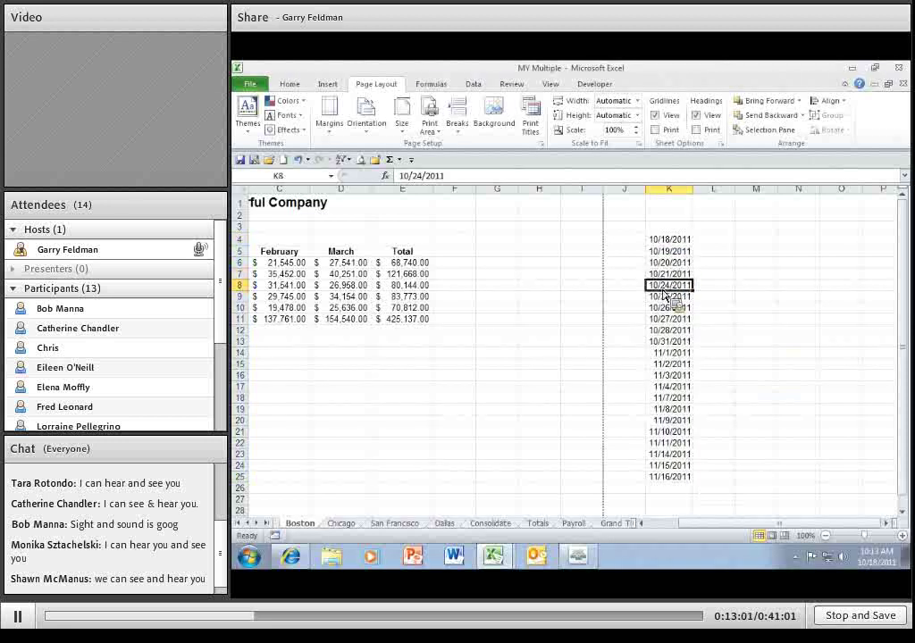
pyautogui.click(674, 344)
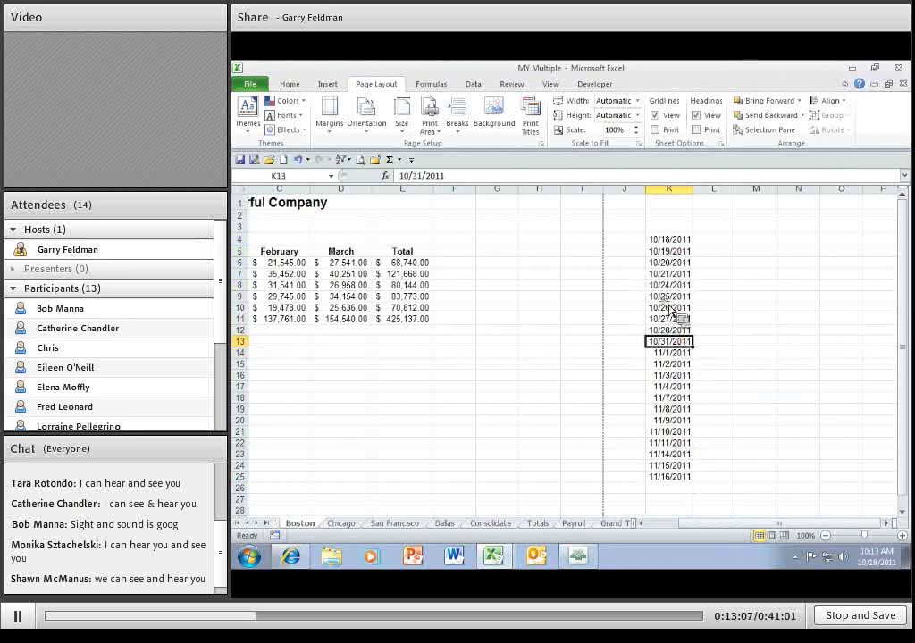
# Step: Undo the weekday fill and fill the date in K4 down to K19 using Fill Months
pyautogui.moveTo(672, 251); pyautogui.dragTo(688, 500)
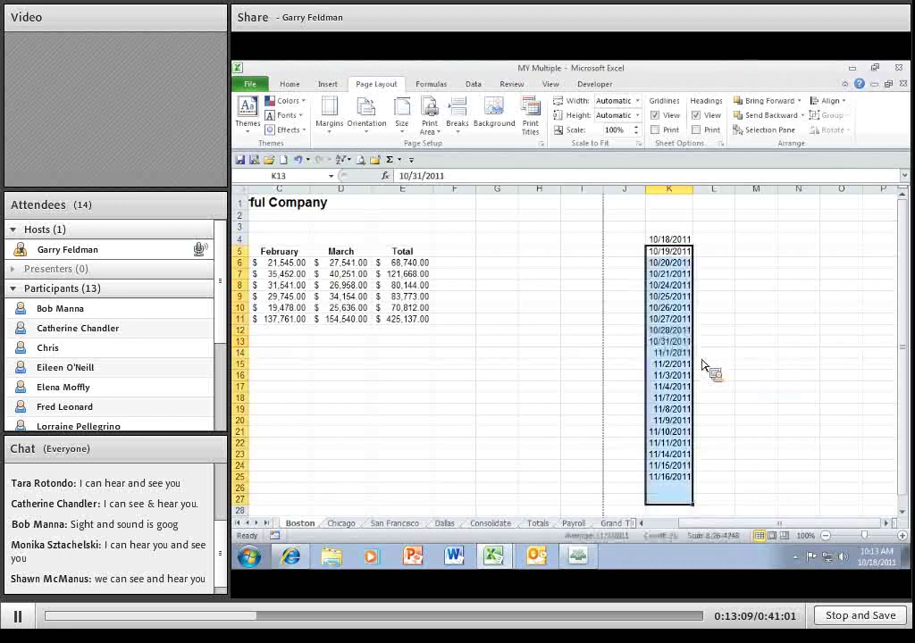
pyautogui.hotkey('ctrl', 'z')
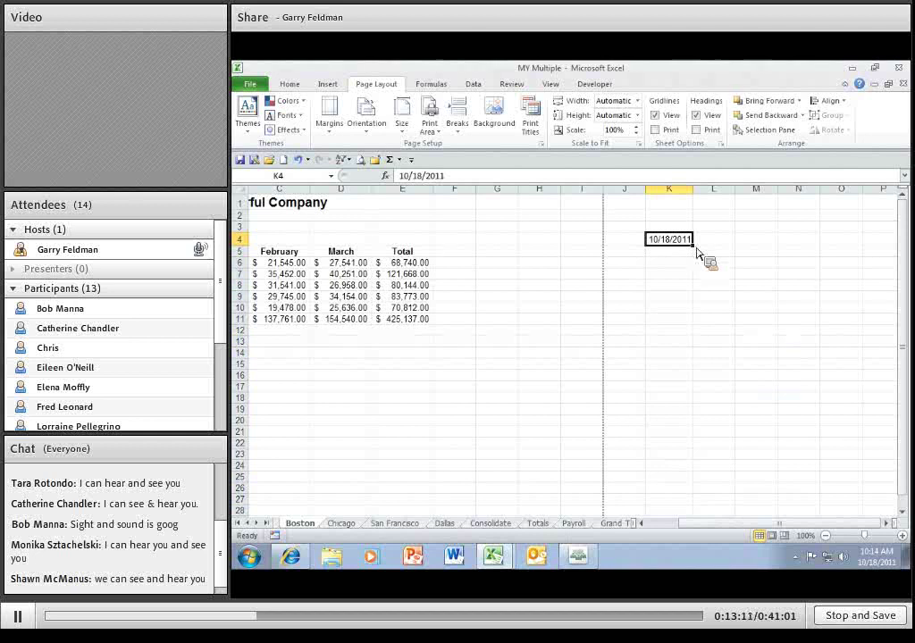
pyautogui.moveTo(696, 248); pyautogui.dragTo(694, 416)
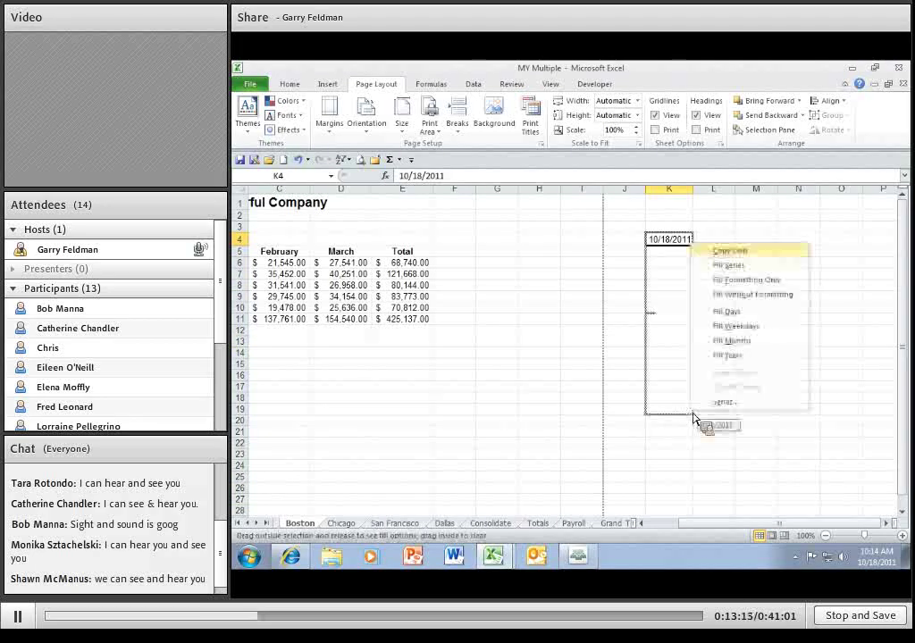
pyautogui.click(747, 341)
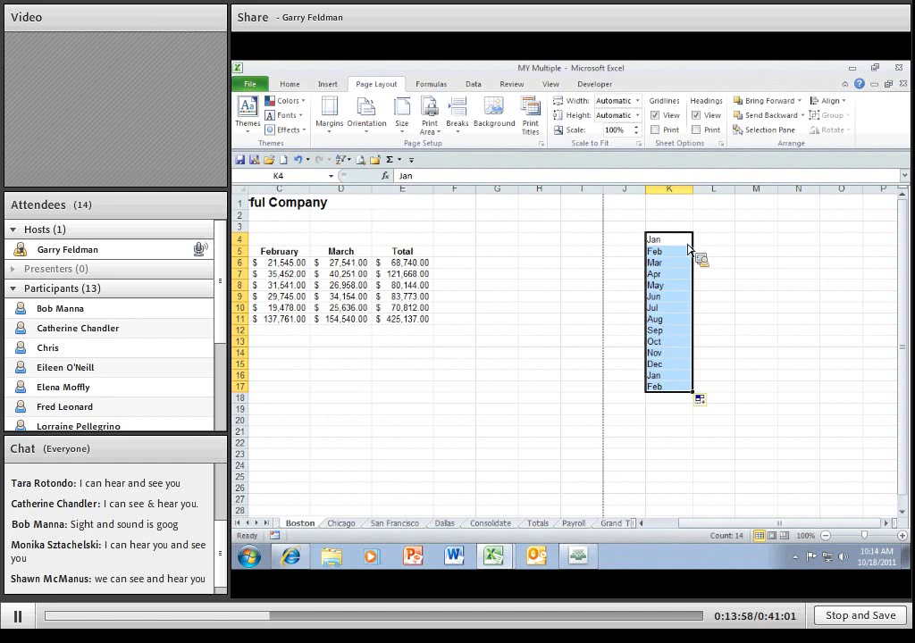
# Step: Clear the series of month names in K4:K17 of the Boston sheet
pyautogui.press('Delete')
pyautogui.click(750, 239)
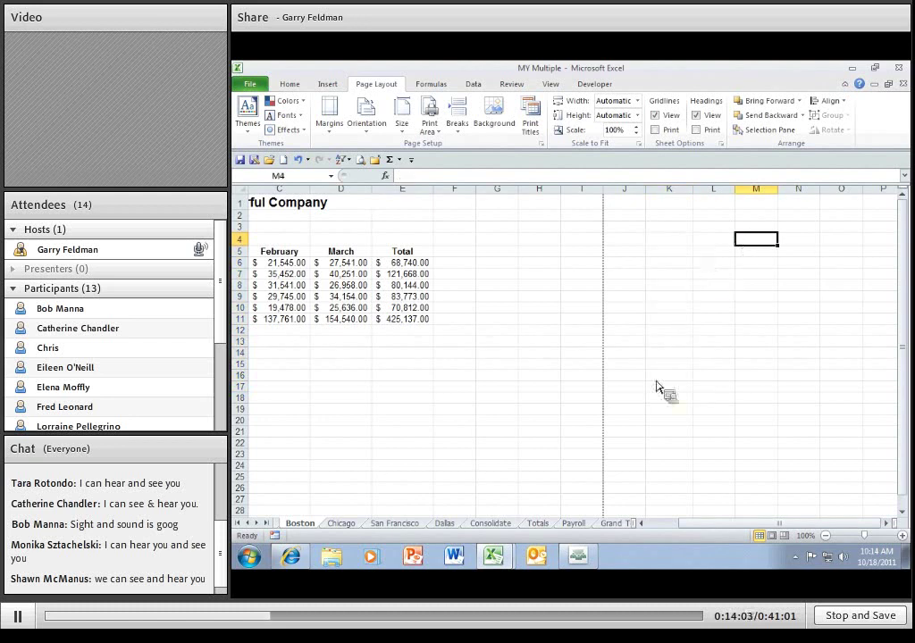
# Step: Import the city names in A5:A9 of the Totals sheet as a custom list
pyautogui.moveTo(581, 511); pyautogui.dragTo(554, 534)
pyautogui.click(538, 524)
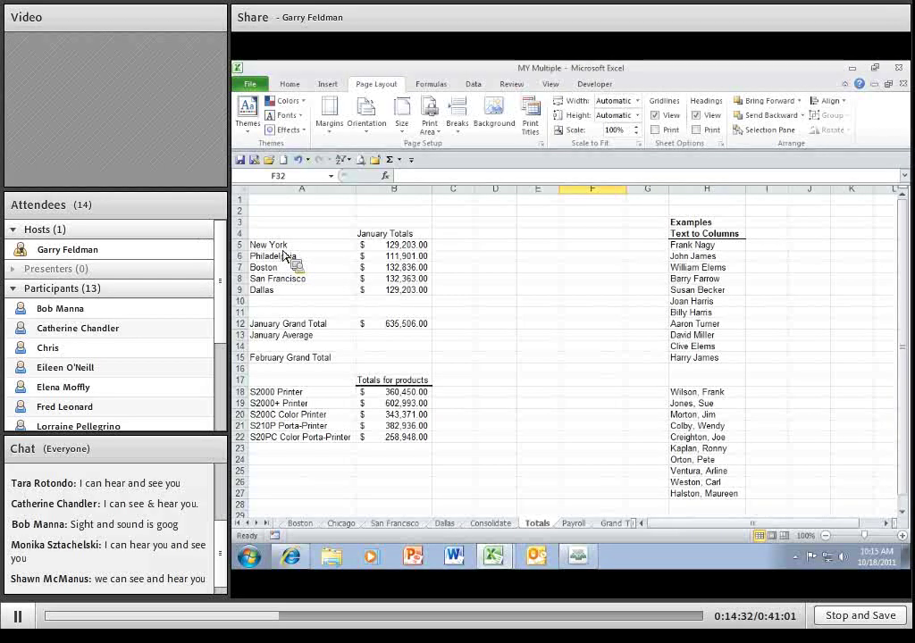
pyautogui.moveTo(283, 247); pyautogui.dragTo(276, 295)
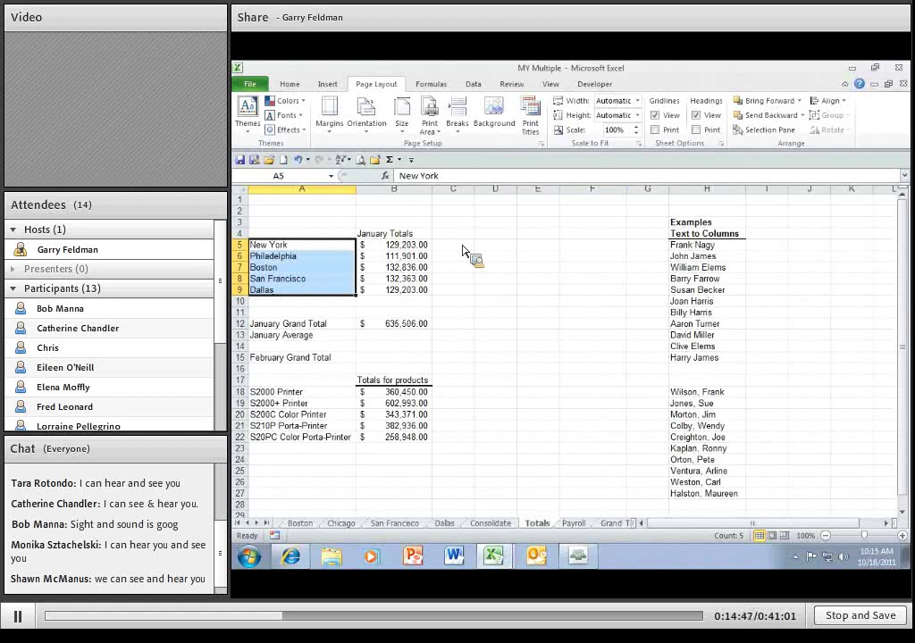
pyautogui.click(251, 86)
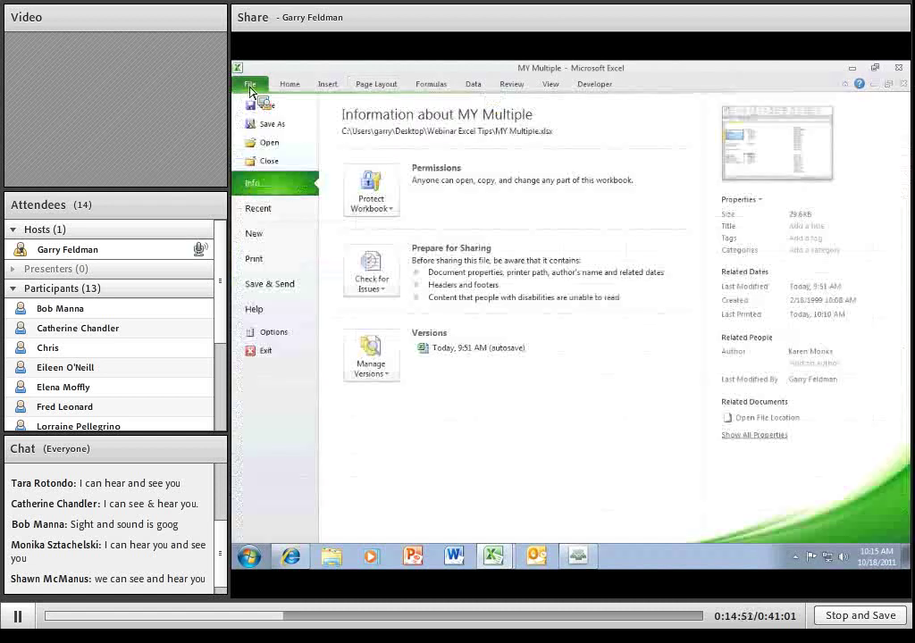
pyautogui.click(273, 334)
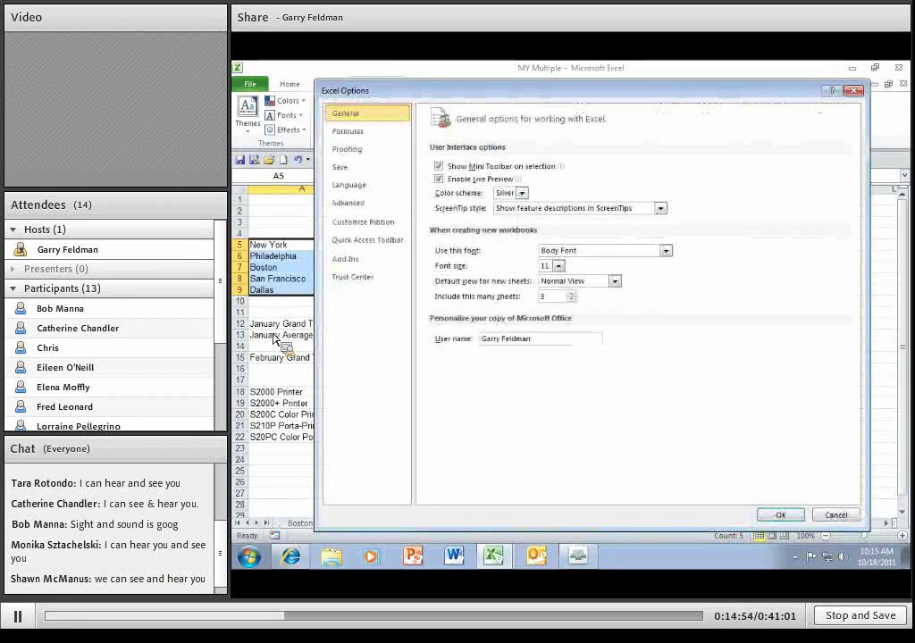
pyautogui.click(361, 208)
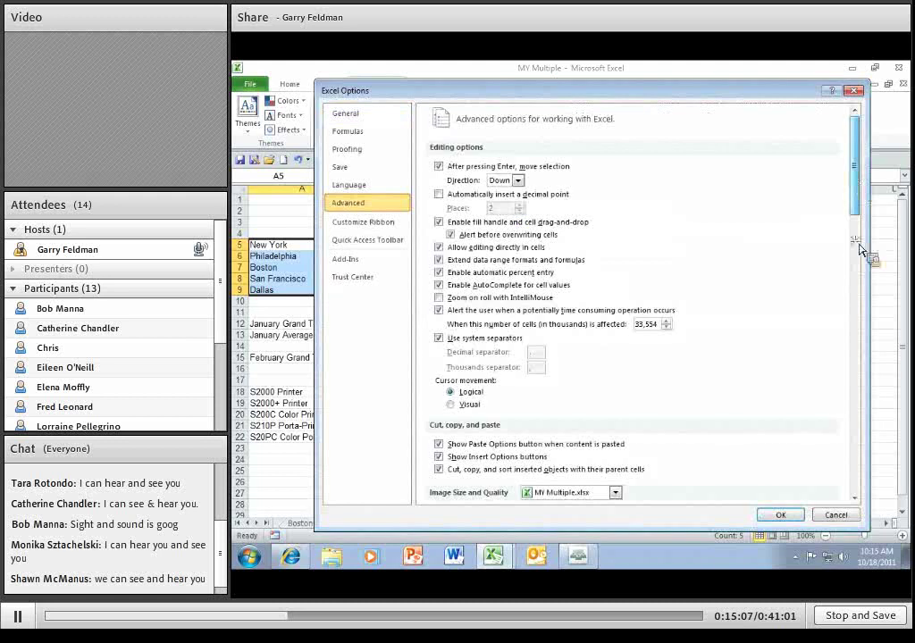
pyautogui.scroll(-15, 848, 351)
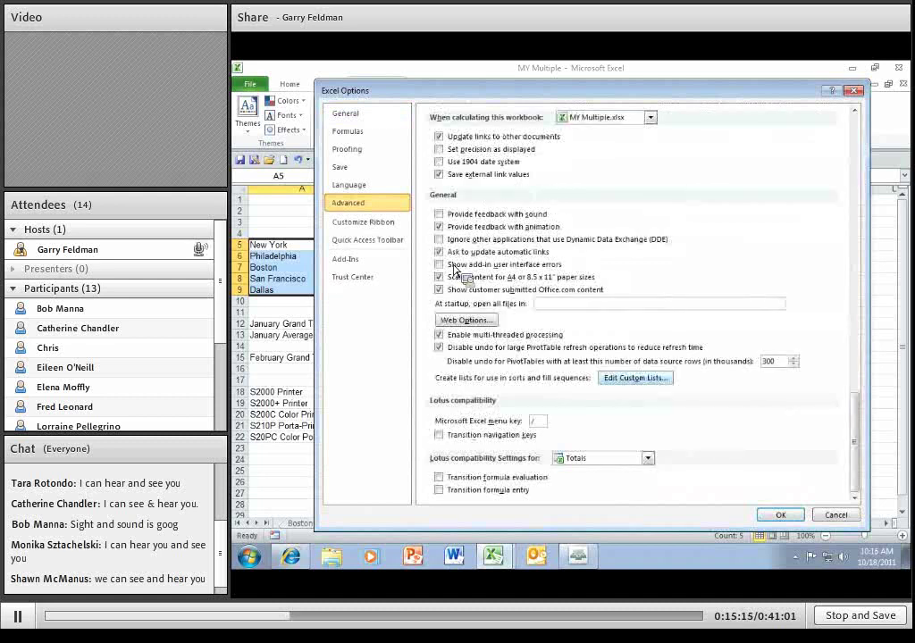
pyautogui.click(629, 385)
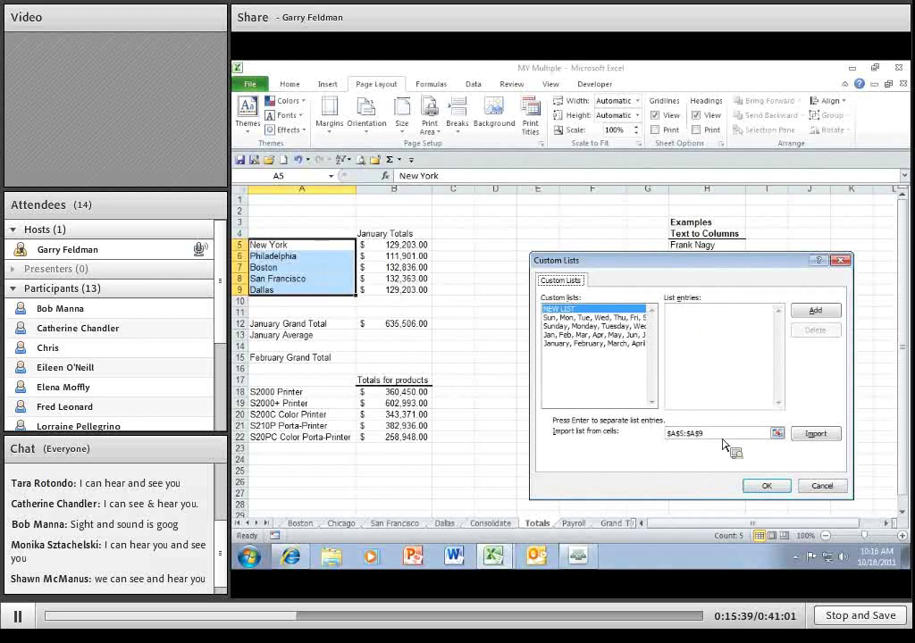
pyautogui.click(816, 435)
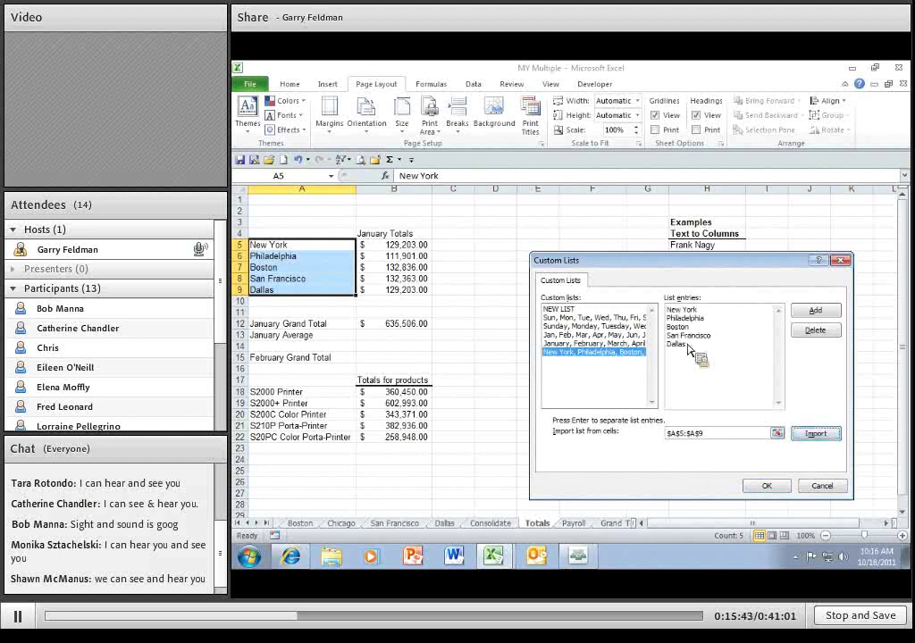
pyautogui.click(765, 485)
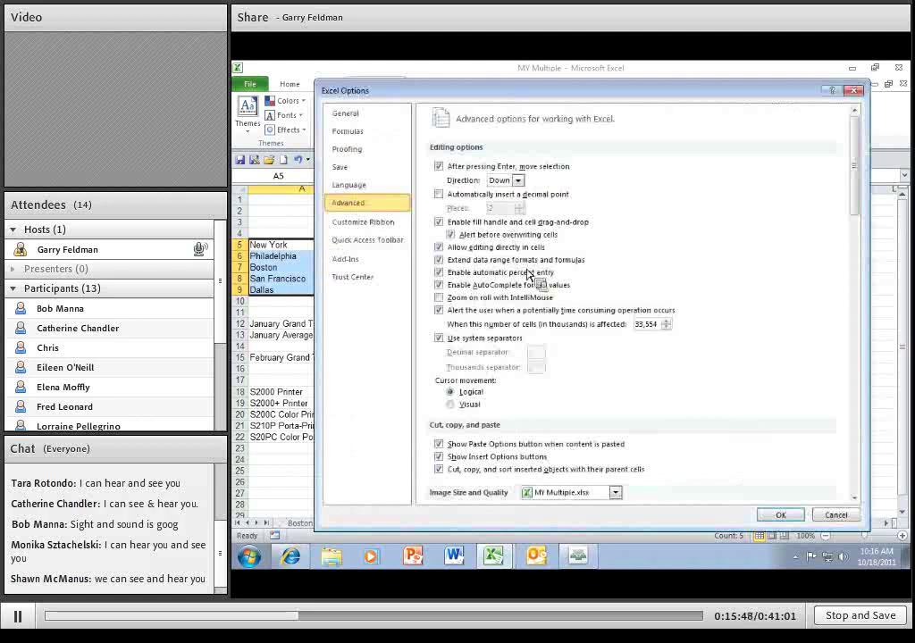
pyautogui.click(780, 516)
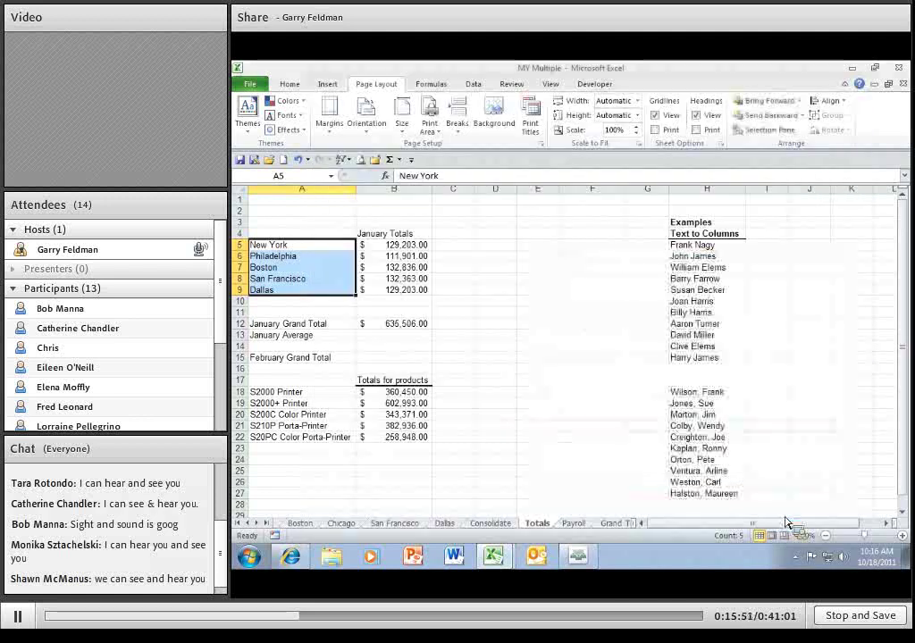
# Step: Test the city list by entering Boston in F3 and filling down to F14, and clear the filled range
pyautogui.click(573, 225)
pyautogui.write('Boston')
pyautogui.press('Return')
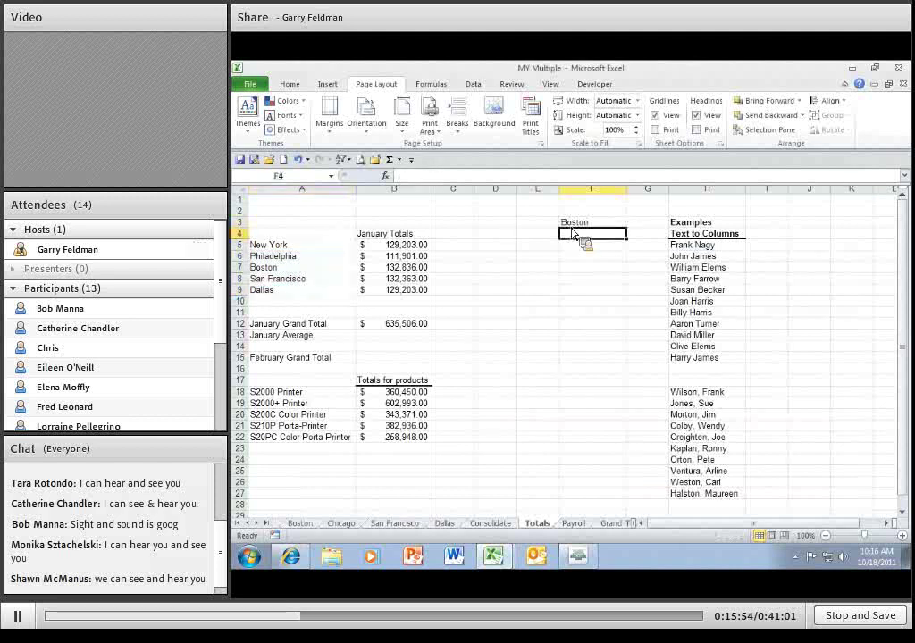
pyautogui.press('Up')
pyautogui.moveTo(625, 229); pyautogui.dragTo(629, 355)
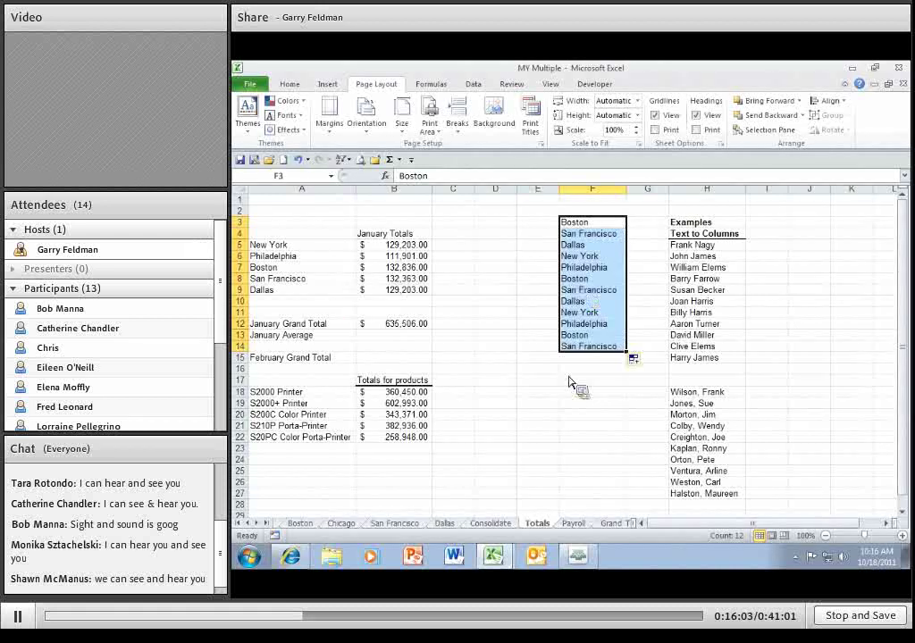
pyautogui.press('Delete')
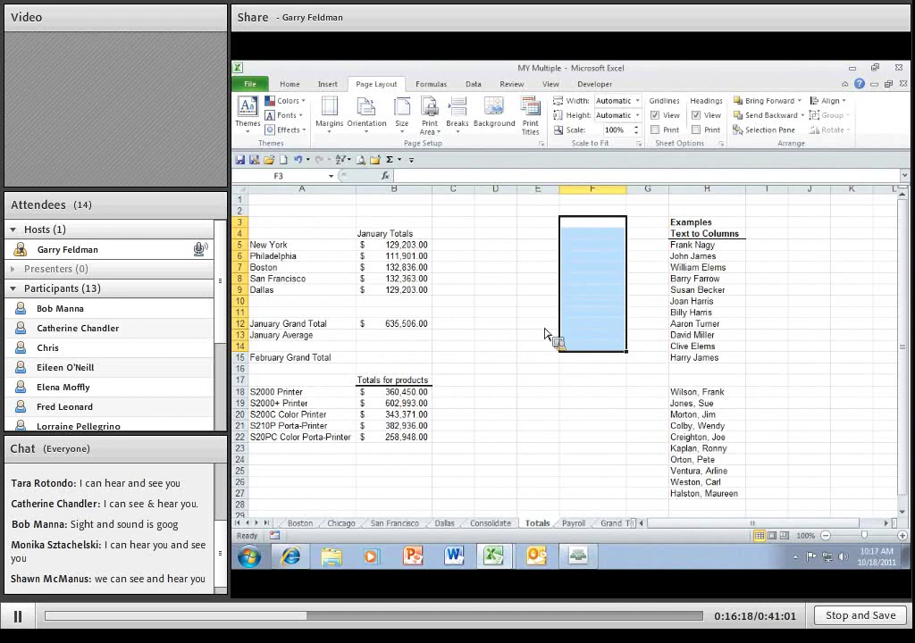
# Step: Import the printer product names in A18:A22 of the Totals sheet as another custom list
pyautogui.moveTo(295, 391); pyautogui.dragTo(293, 447)
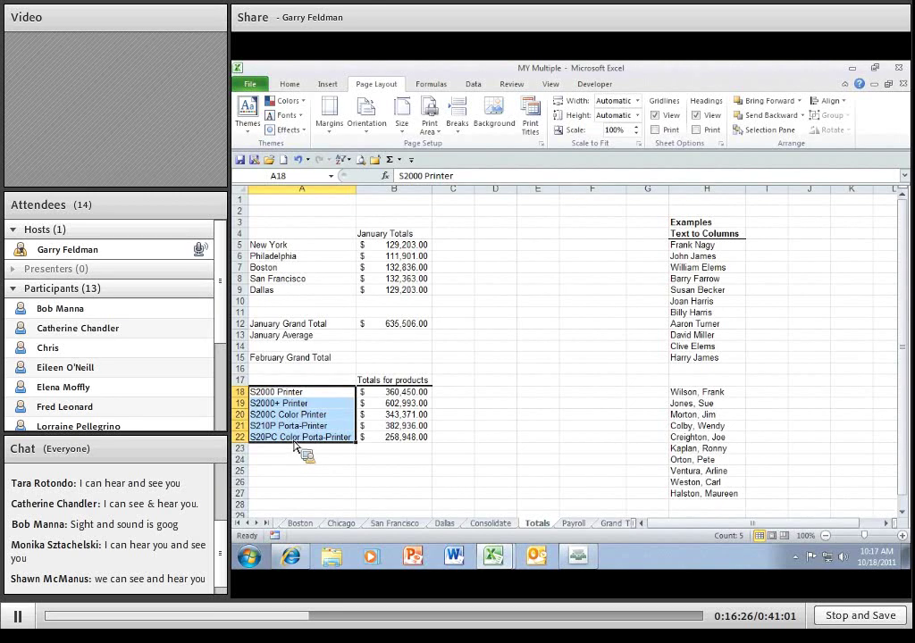
pyautogui.click(251, 88)
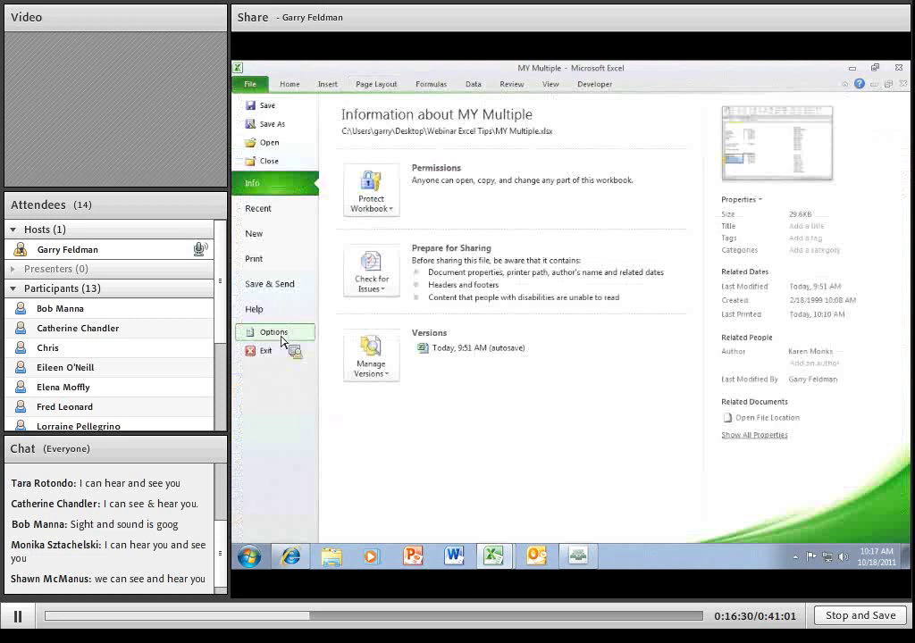
pyautogui.click(279, 332)
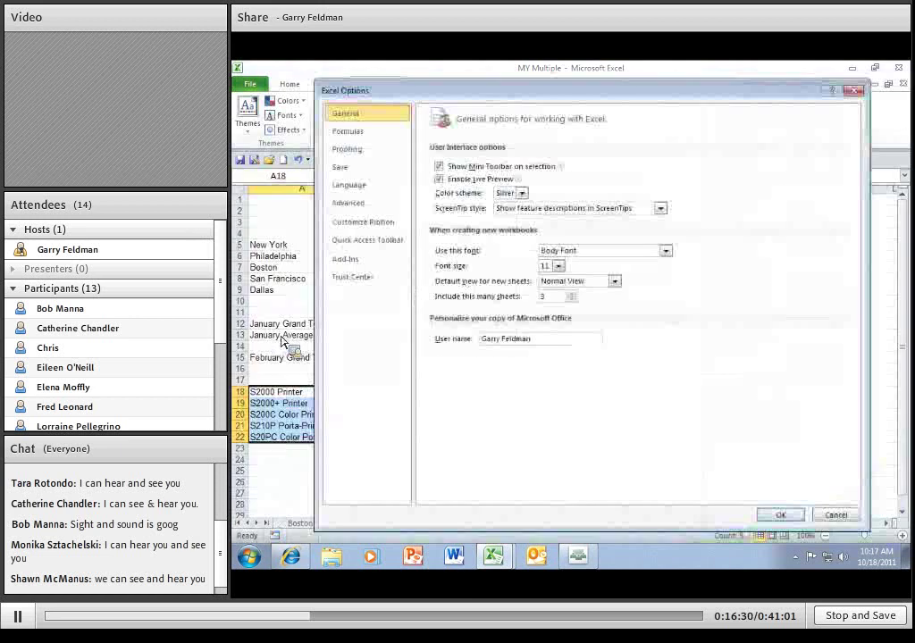
pyautogui.click(365, 208)
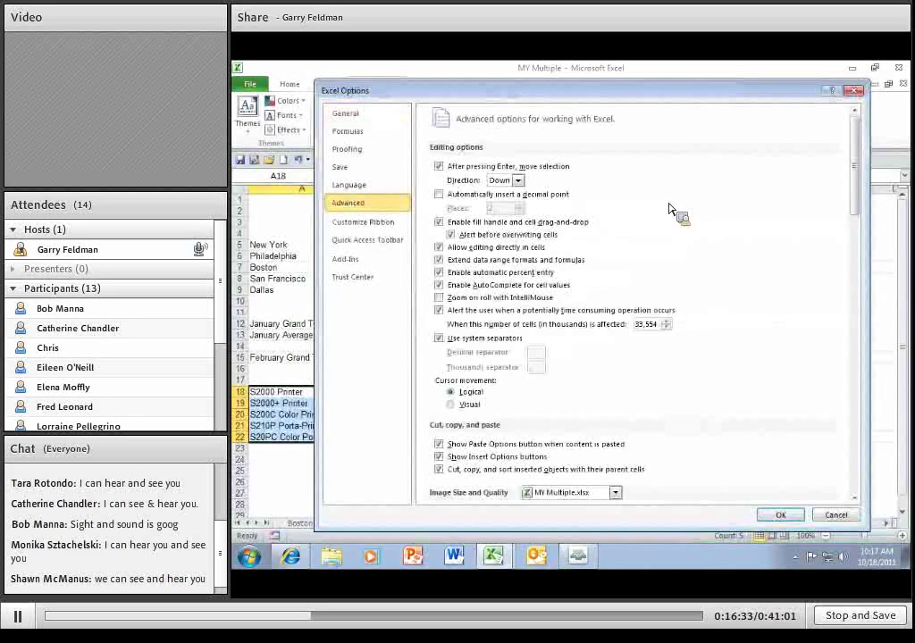
pyautogui.moveTo(871, 141); pyautogui.dragTo(872, 416)
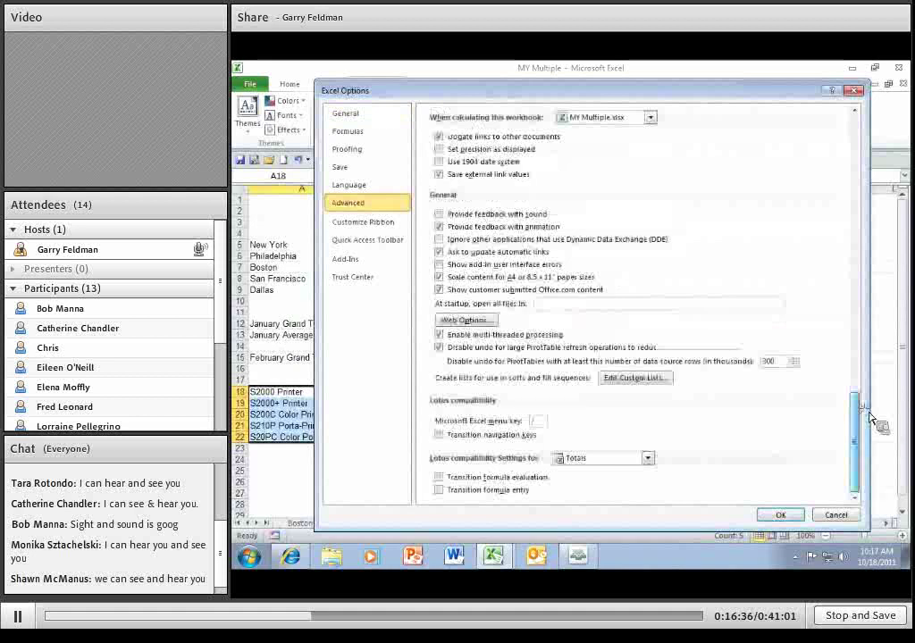
pyautogui.click(626, 384)
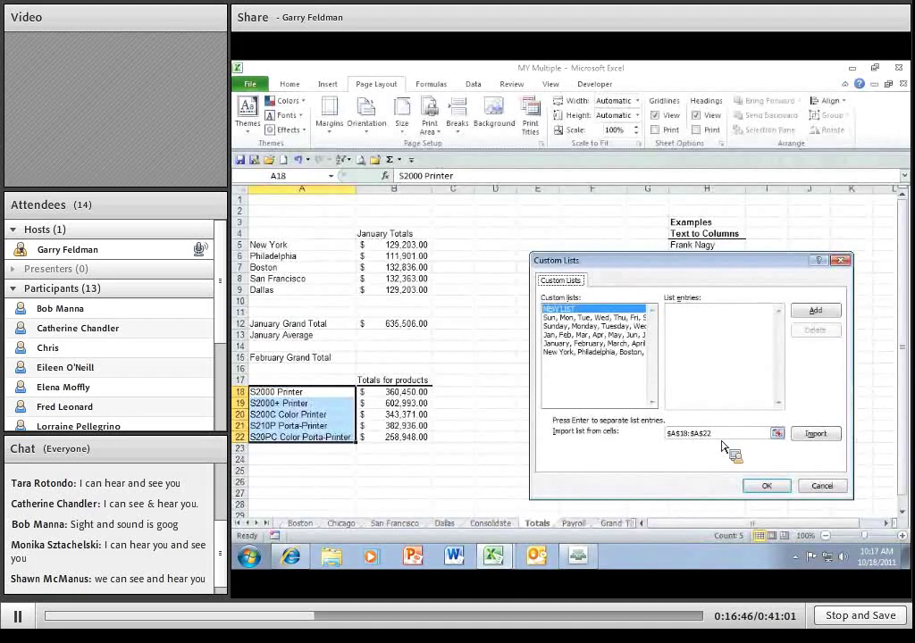
pyautogui.click(814, 436)
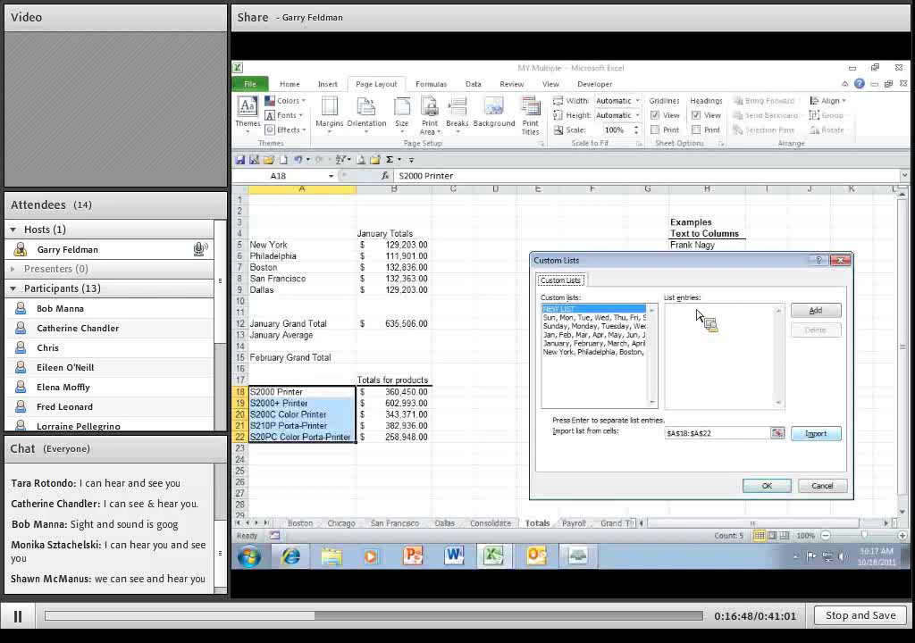
pyautogui.click(766, 486)
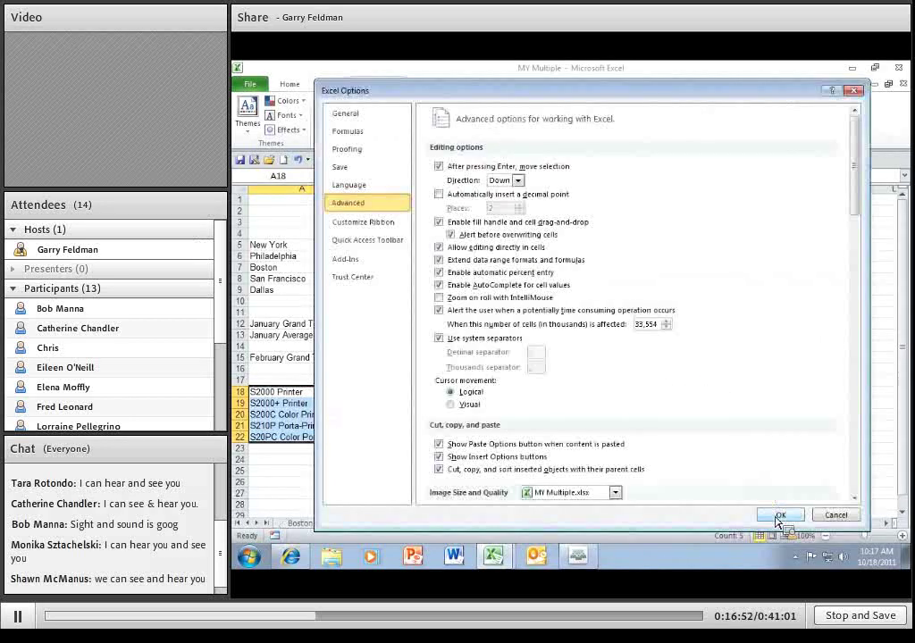
pyautogui.click(778, 515)
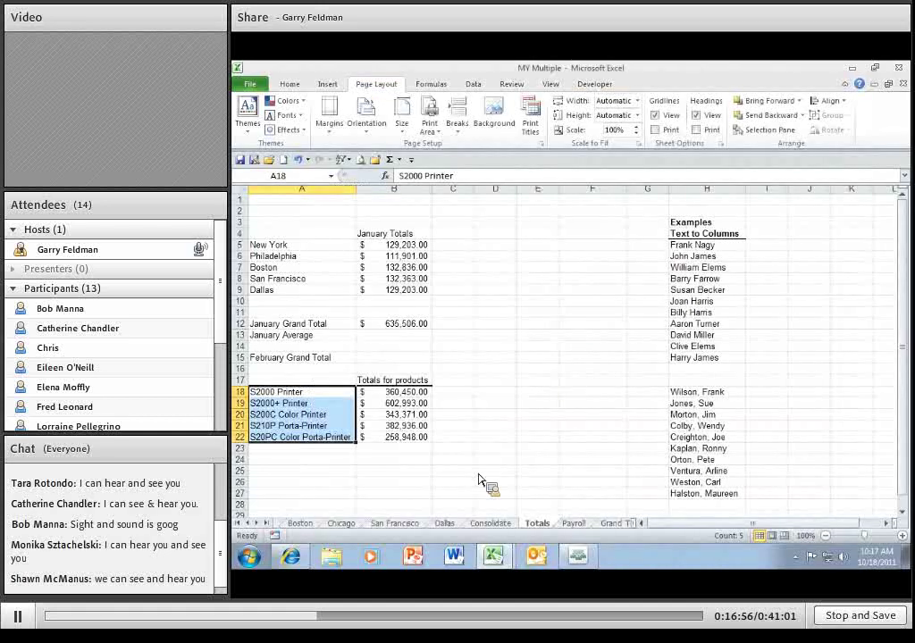
# Step: Insert a blank worksheet after Grand Totals and return to the Dallas sheet
pyautogui.click(615, 525)
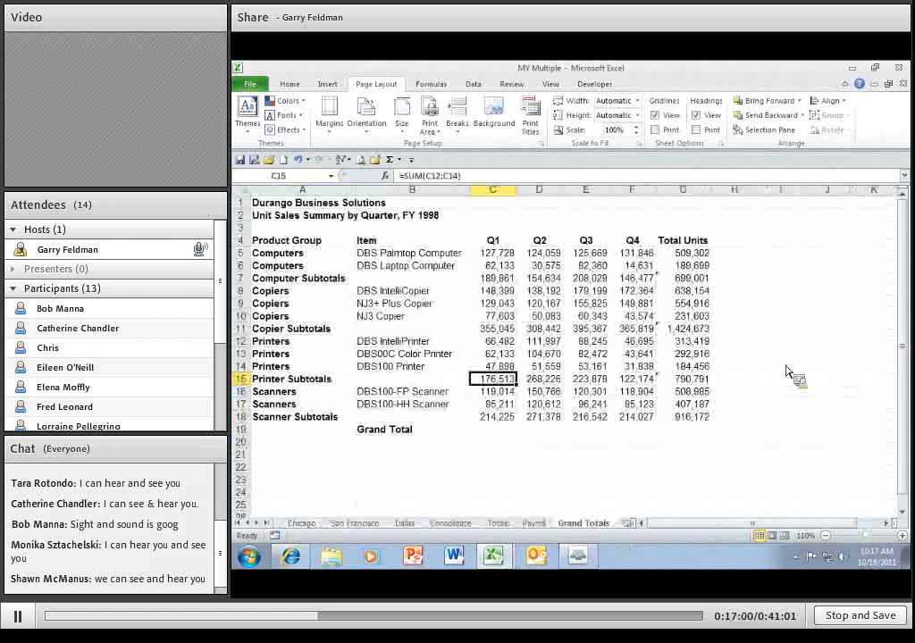
pyautogui.click(631, 525)
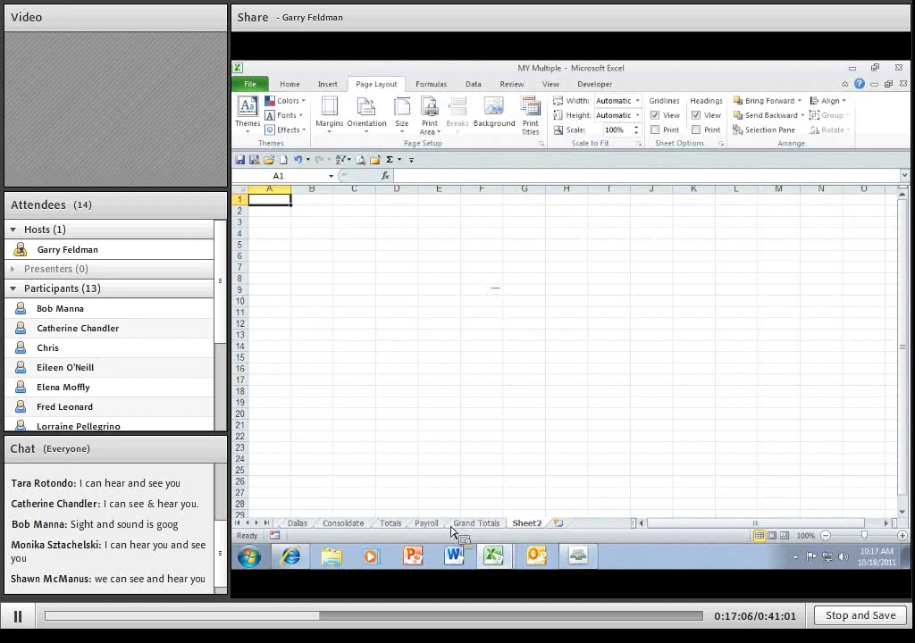
pyautogui.click(298, 523)
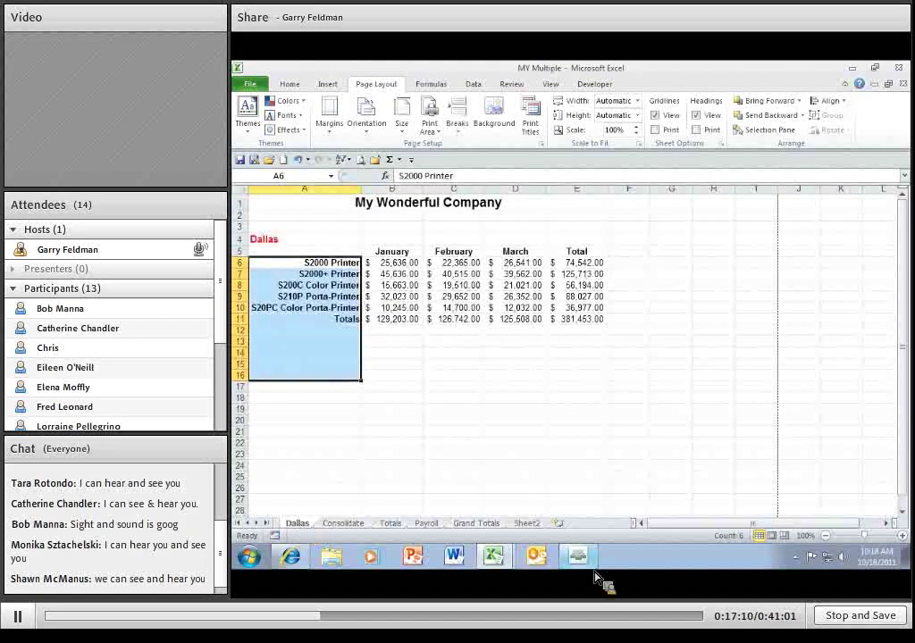
pyautogui.moveTo(585, 565)
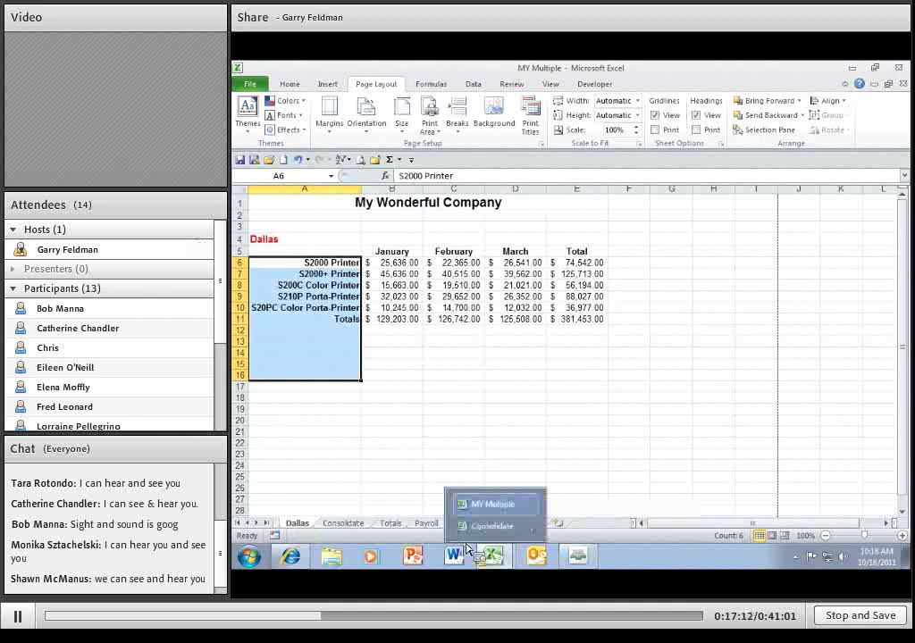
# Step: Insert another blank worksheet at the end of the workbook and enter S2000 Printer in A1
pyautogui.click(558, 523)
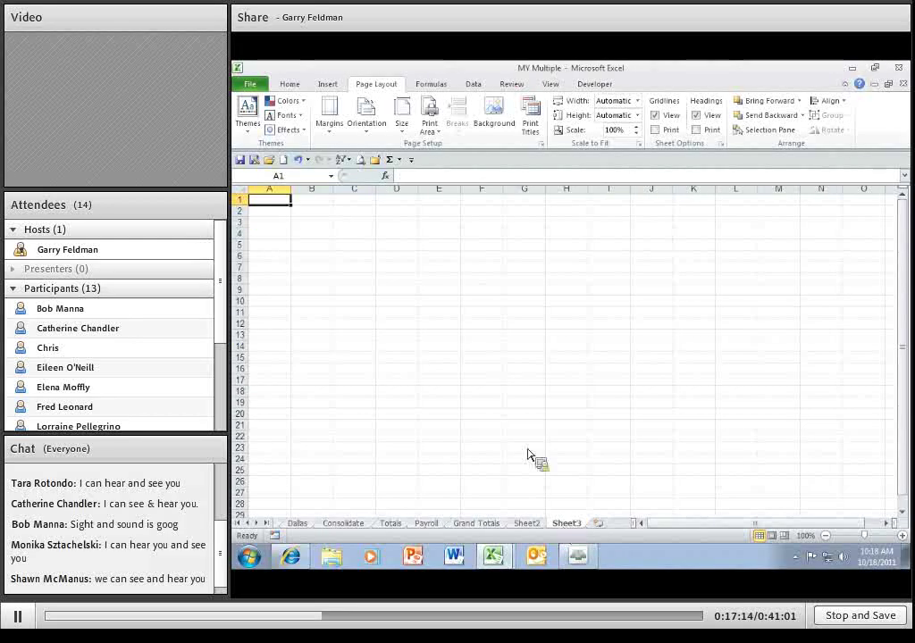
pyautogui.write('S')
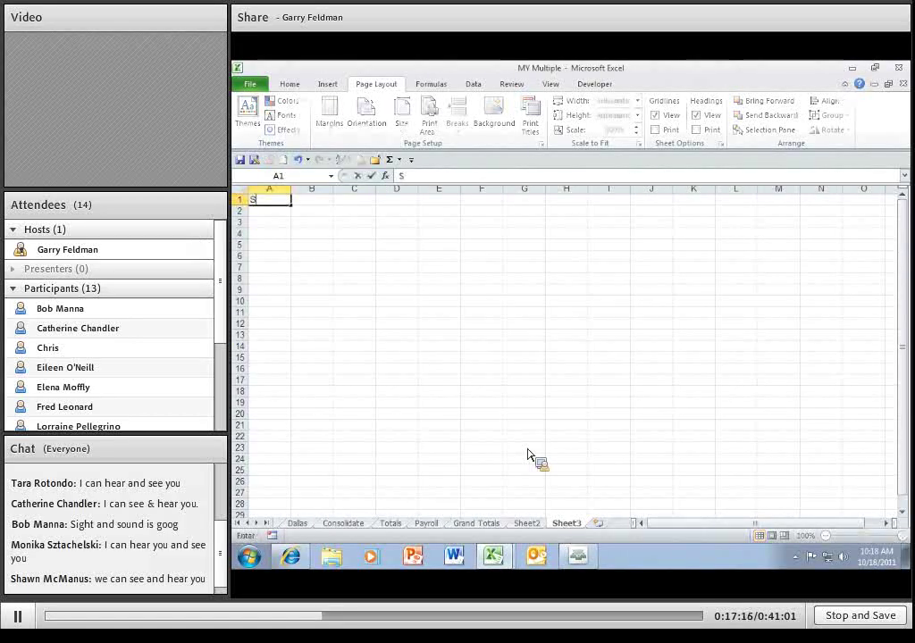
pyautogui.write('2000 Printer')
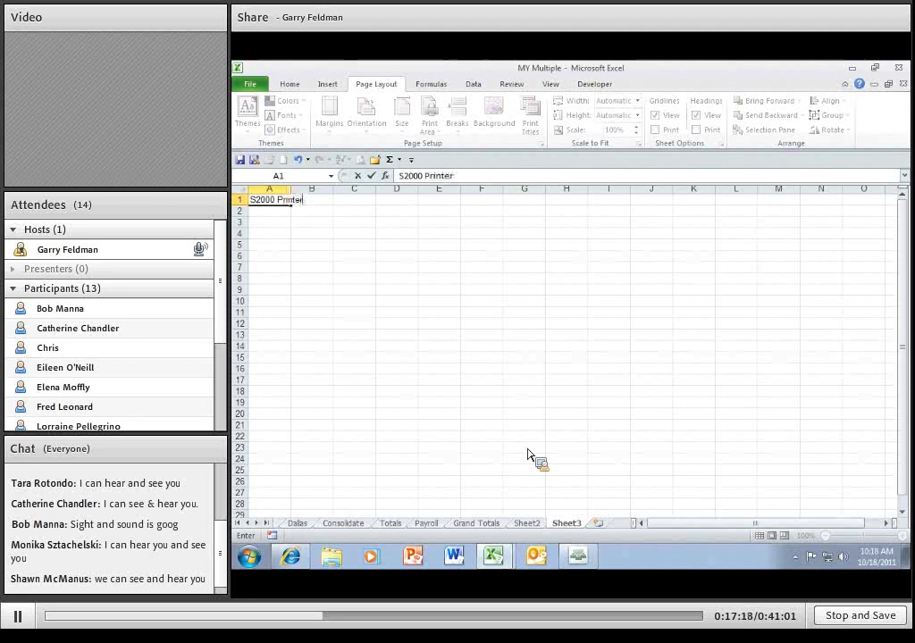
pyautogui.press('Return')
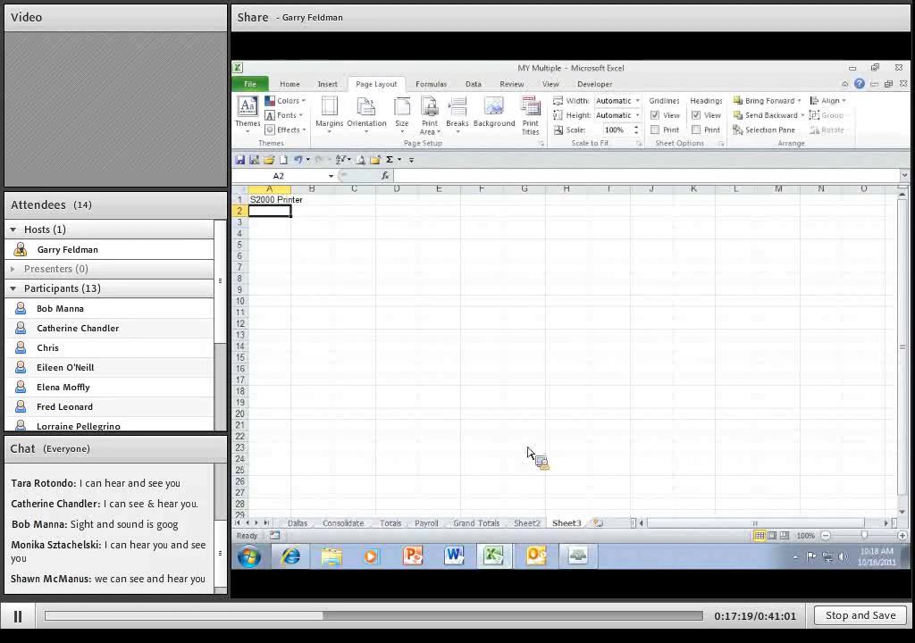
# Step: Widen column A to fit S2000 Printer, and fill the product series from A1 down to A10 and across to I1
pyautogui.moveTo(291, 190); pyautogui.dragTo(312, 310)
pyautogui.click(304, 204)
pyautogui.click(290, 200)
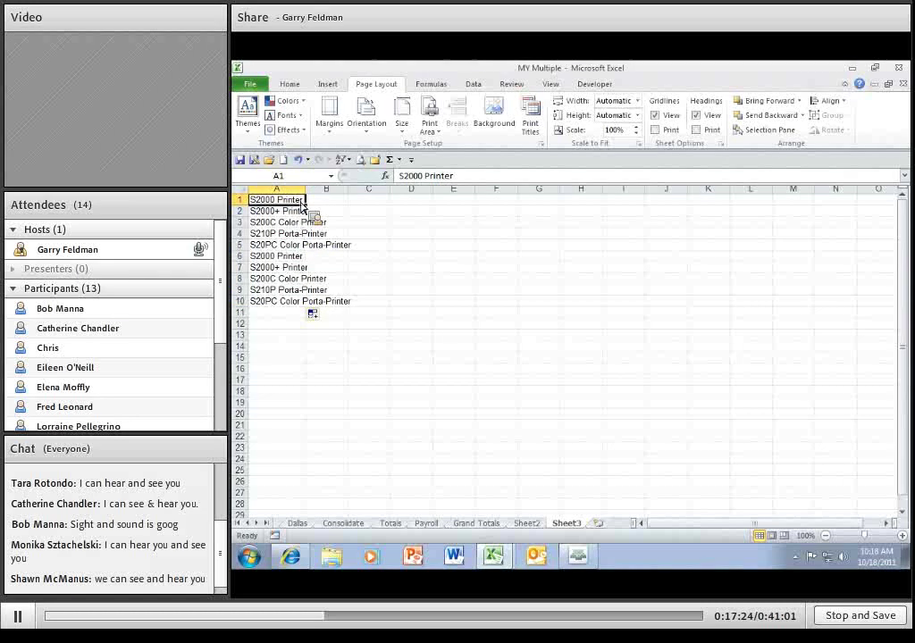
pyautogui.moveTo(305, 205); pyautogui.dragTo(639, 211)
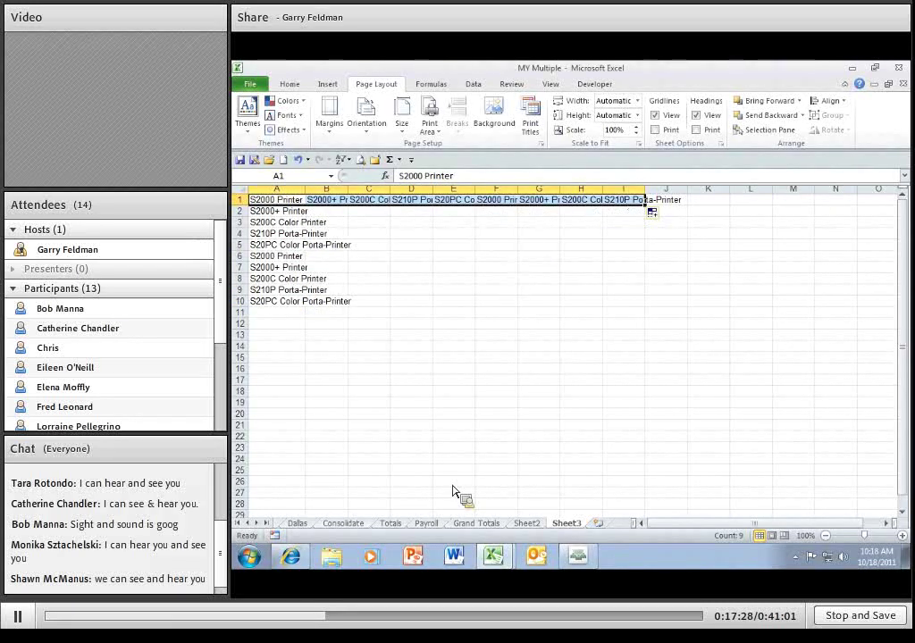
# Step: Return to the Dallas sheet, and jump straight to the New York sheet using the workbook's full sheet list
pyautogui.click(299, 524)
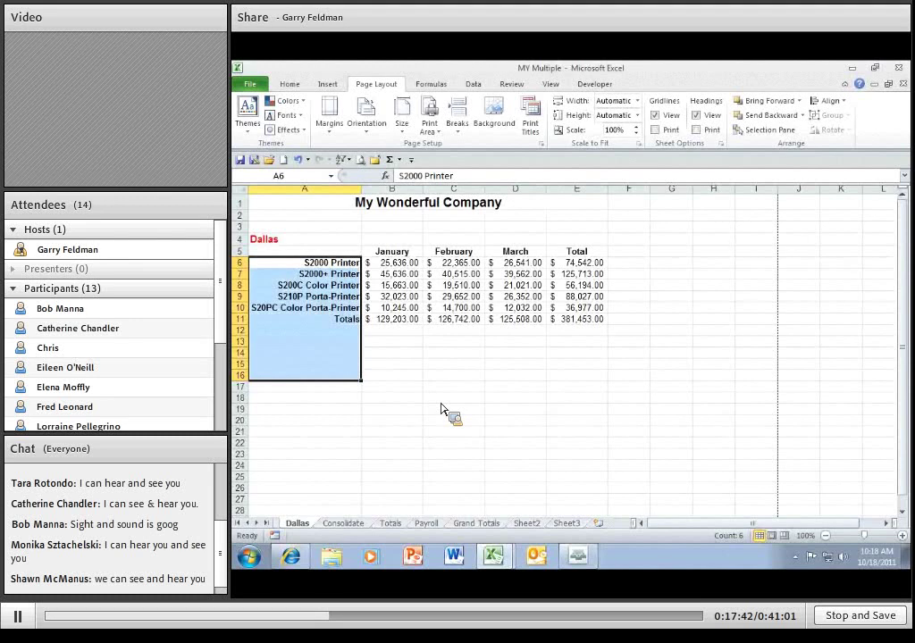
pyautogui.click(527, 389)
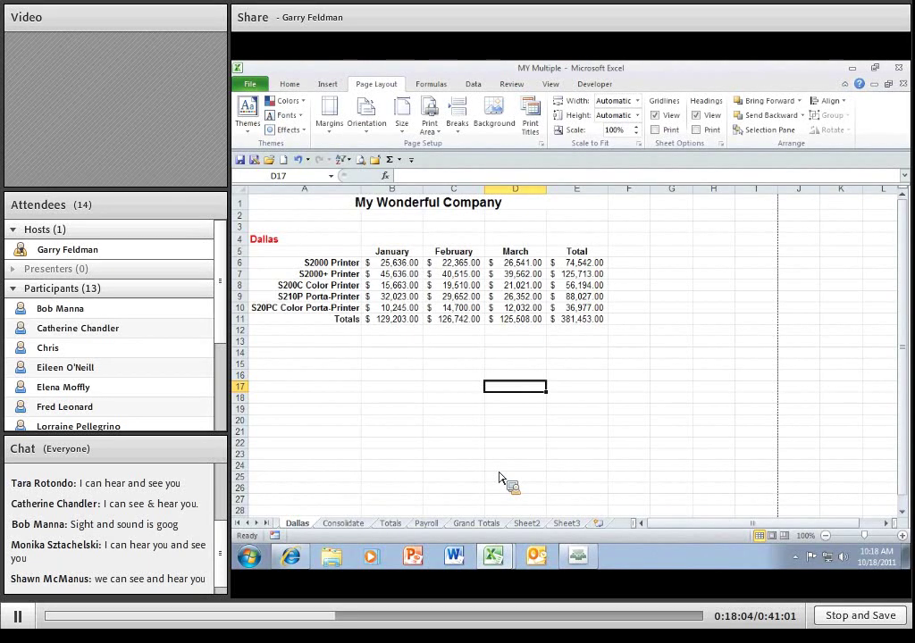
pyautogui.rightClick(251, 526)
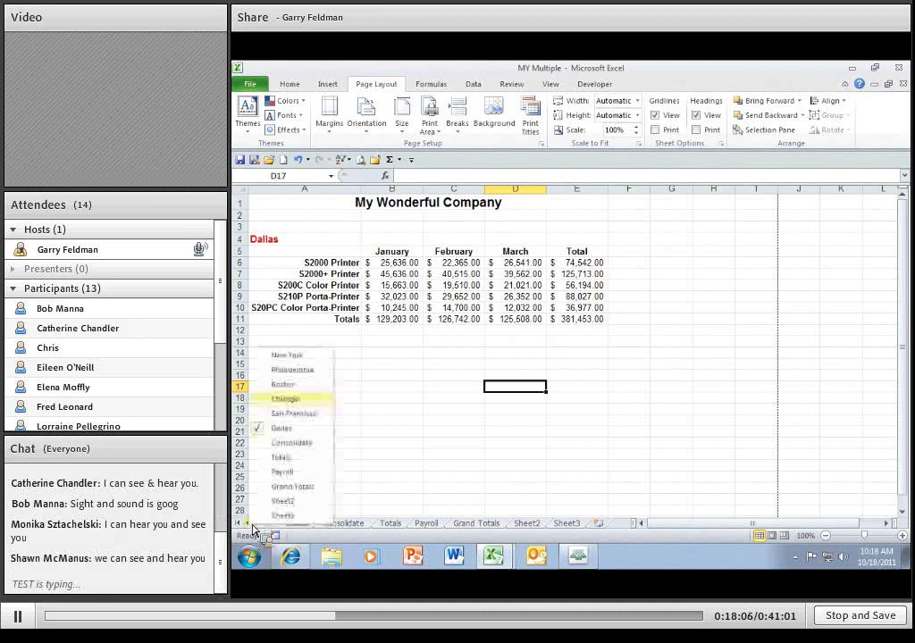
pyautogui.click(292, 354)
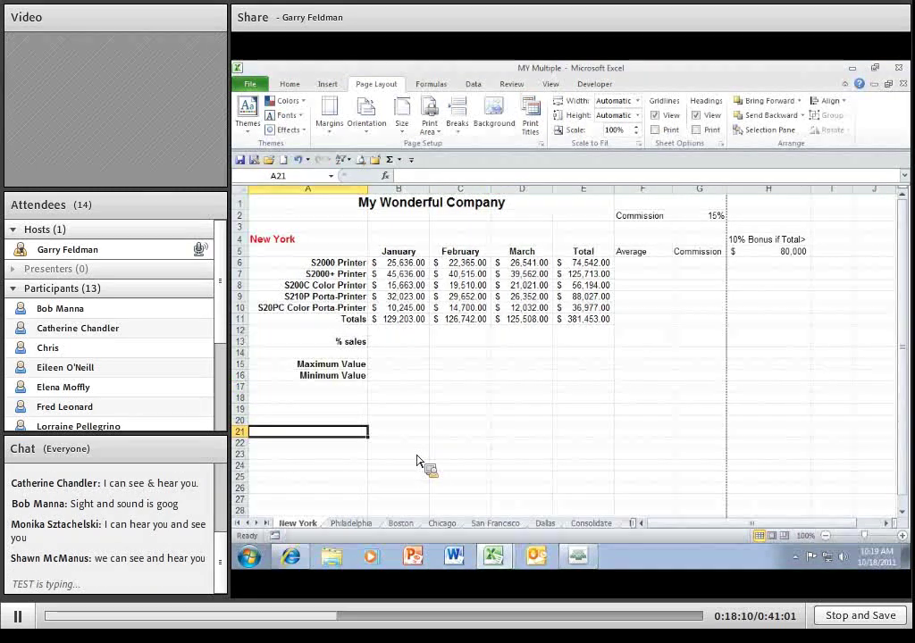
# Step: Open the Watch Window, position it beside the monthly sales figures, and add a watch on cells B6:B11 of the Consolidate sheet
pyautogui.click(436, 85)
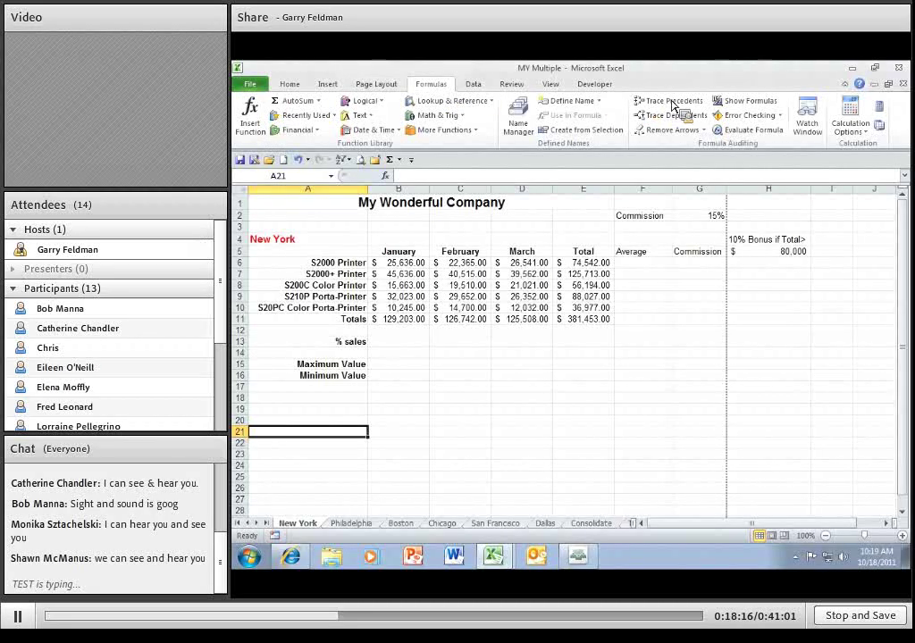
pyautogui.click(810, 128)
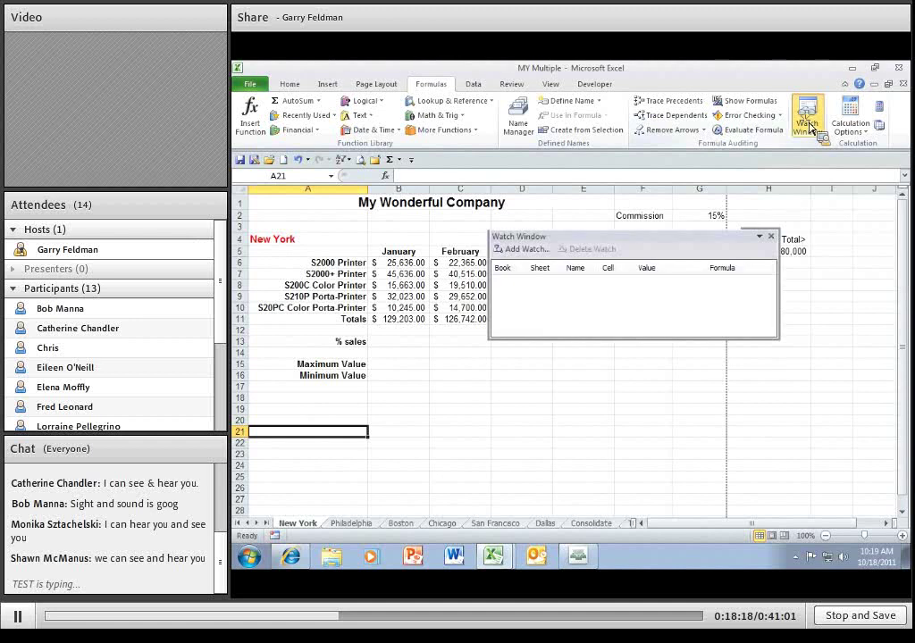
pyautogui.moveTo(655, 241); pyautogui.dragTo(759, 259)
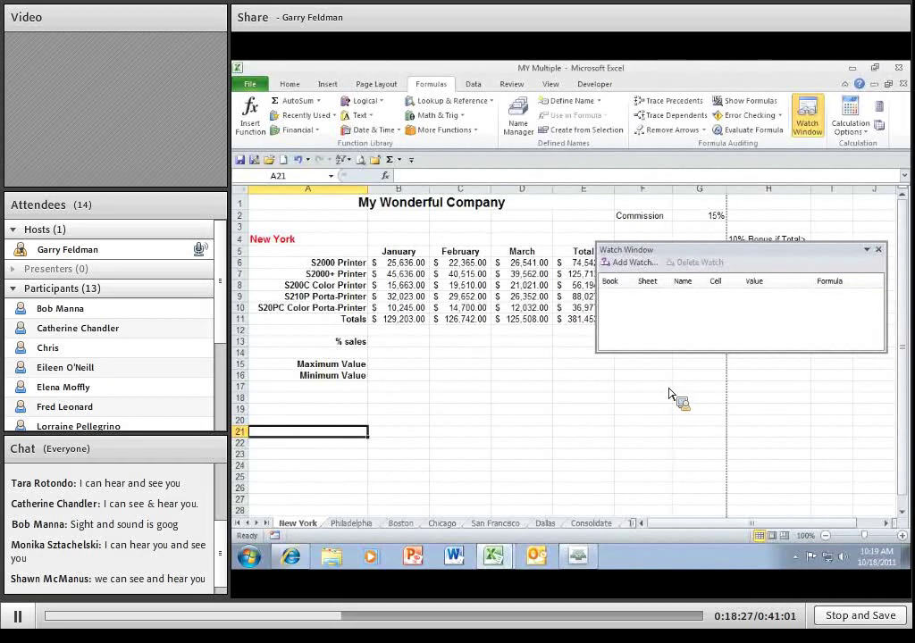
pyautogui.click(637, 264)
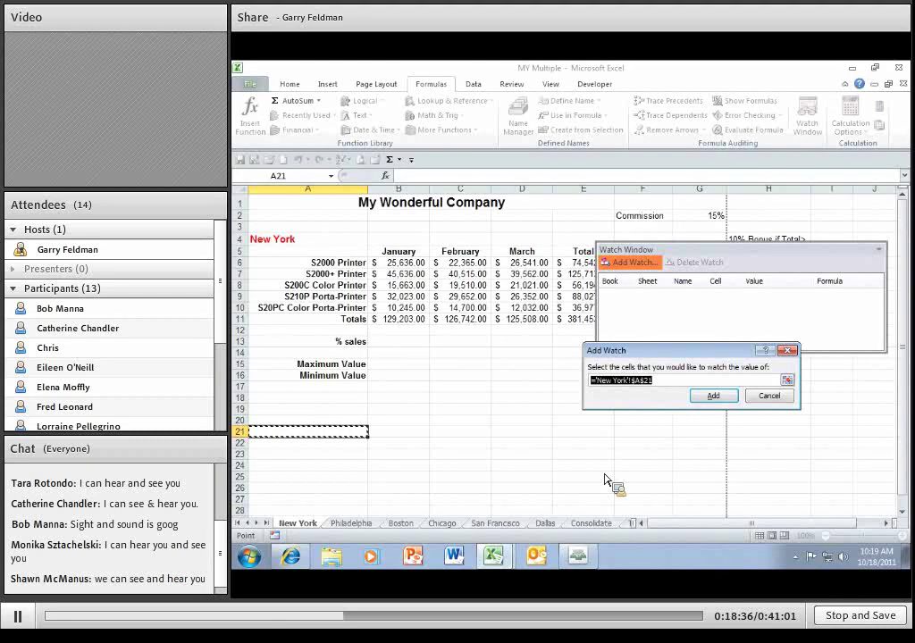
pyautogui.click(258, 524)
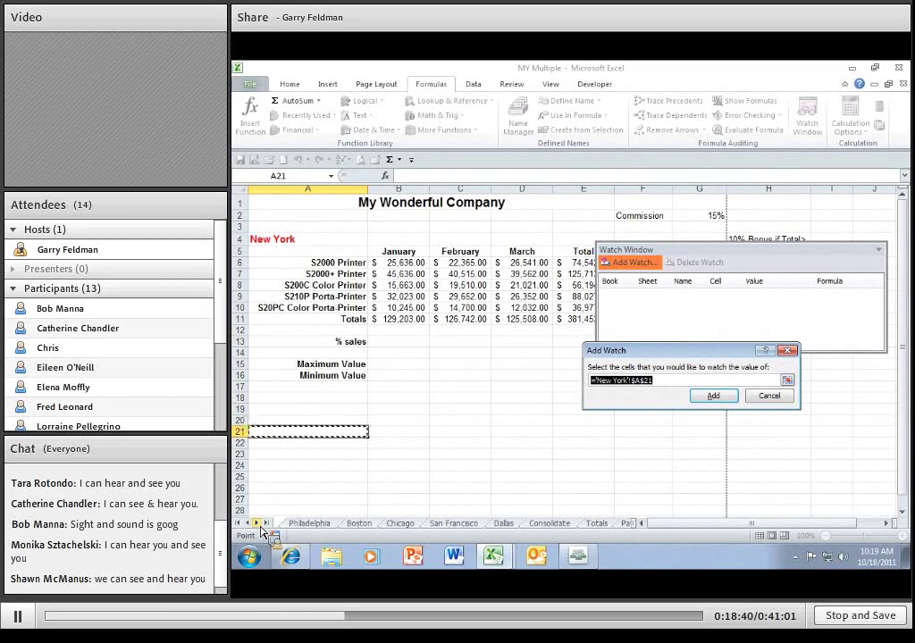
pyautogui.click(547, 524)
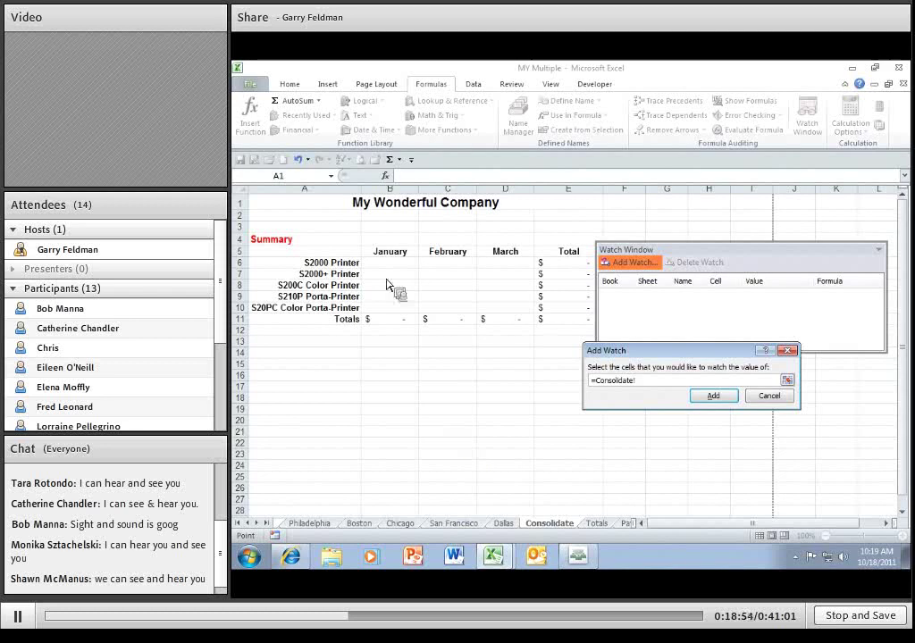
pyautogui.moveTo(389, 263); pyautogui.dragTo(405, 323)
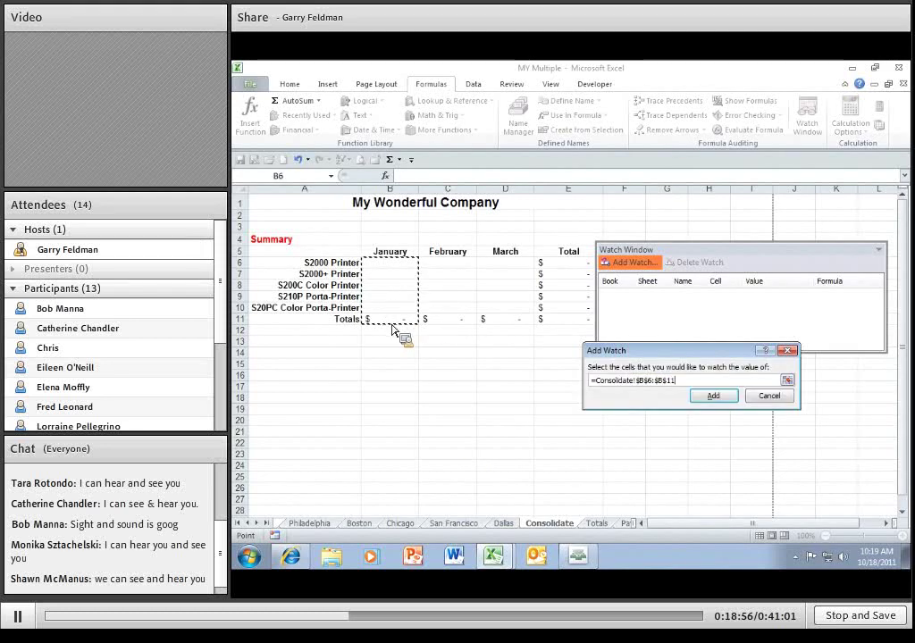
pyautogui.click(716, 395)
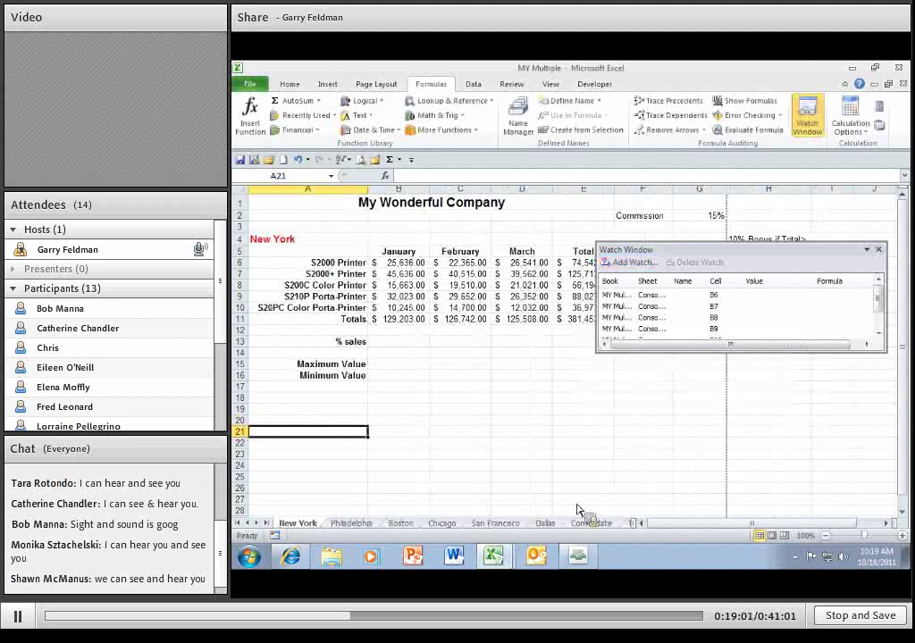
# Step: In B6 of the Consolidate sheet, sum cell B6 across the New York through Dallas sheets with a 3-D SUM formula
pyautogui.rightClick(260, 526)
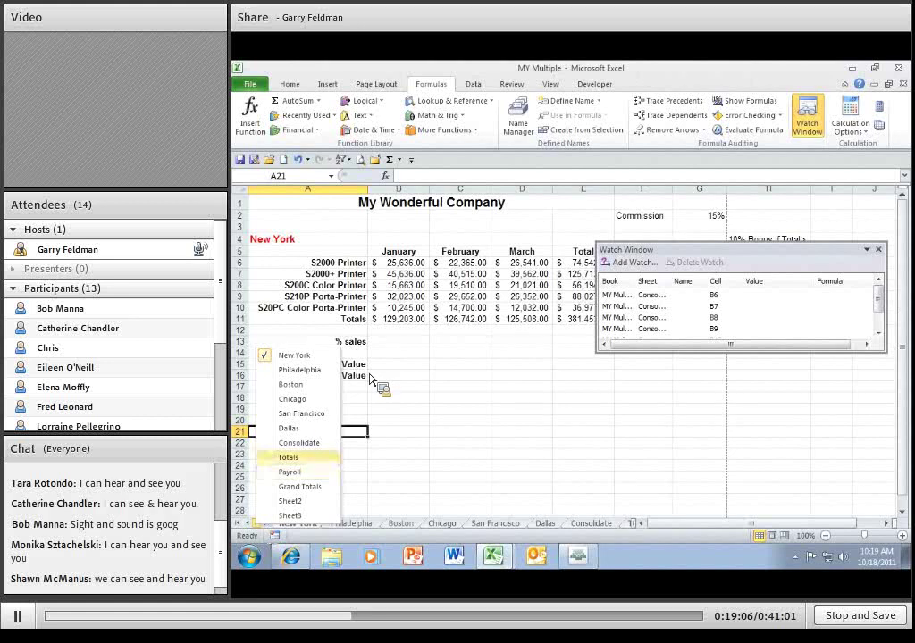
pyautogui.press('Up')
pyautogui.press('Return')
pyautogui.click(398, 264)
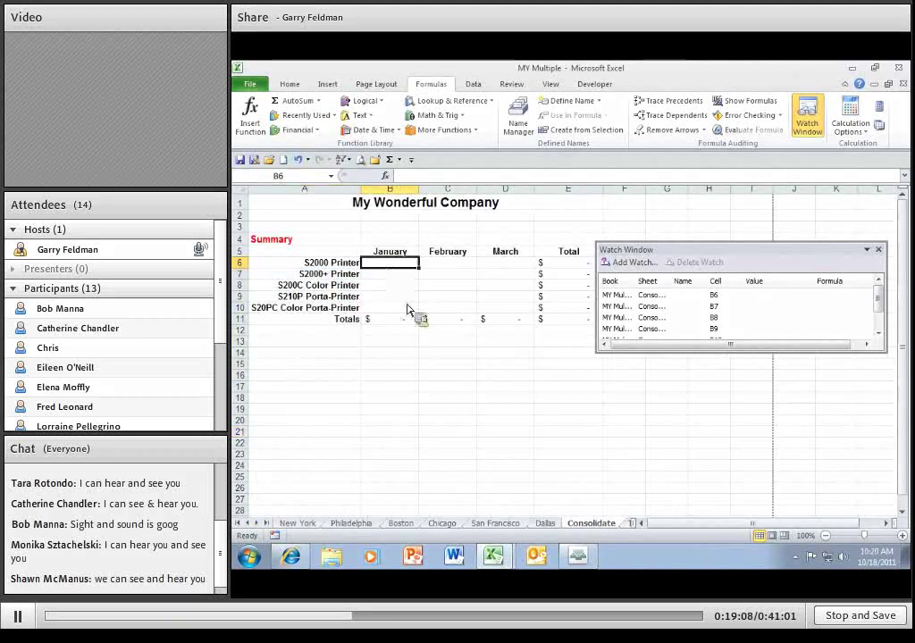
pyautogui.moveTo(407, 312); pyautogui.dragTo(409, 339)
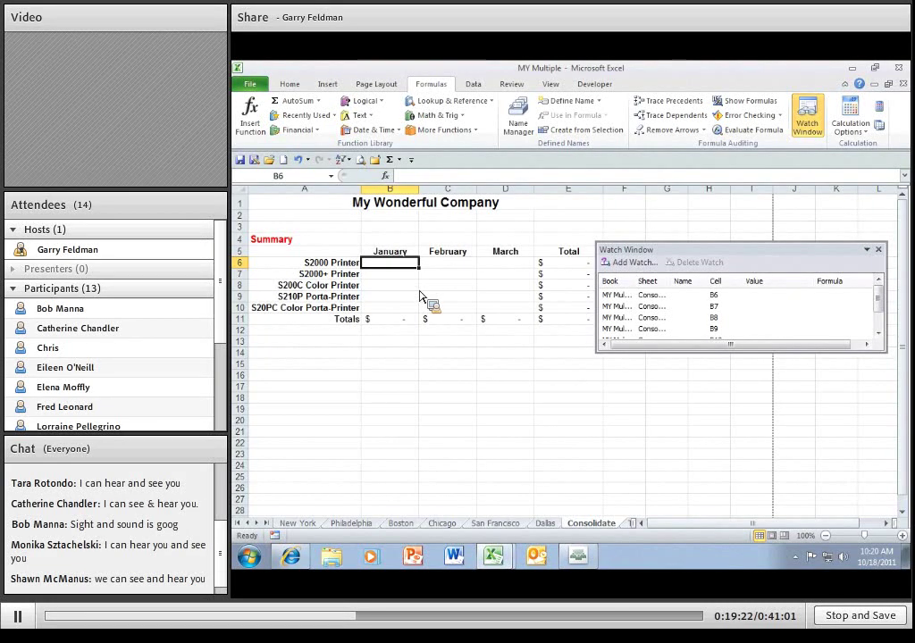
pyautogui.click(390, 163)
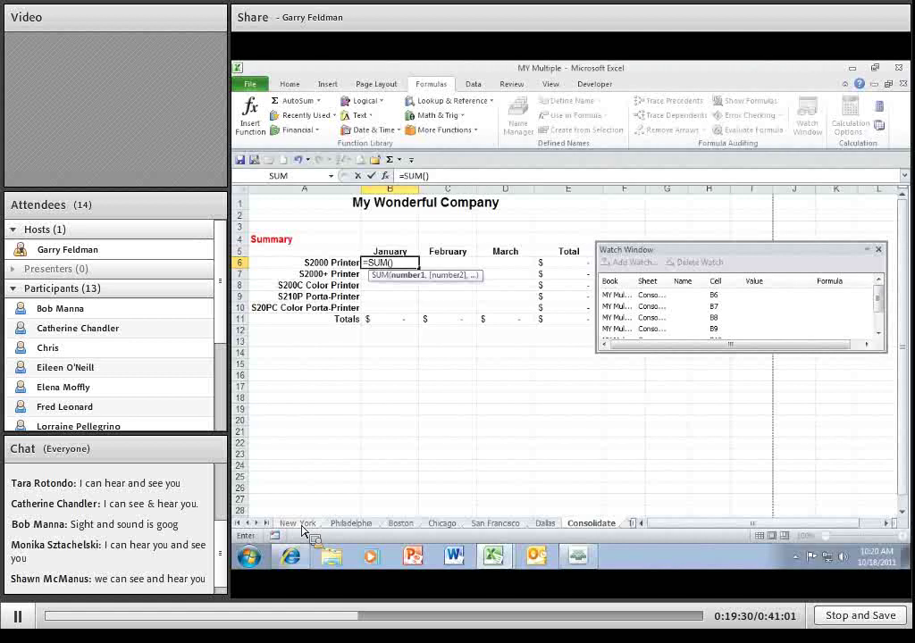
pyautogui.click(300, 525)
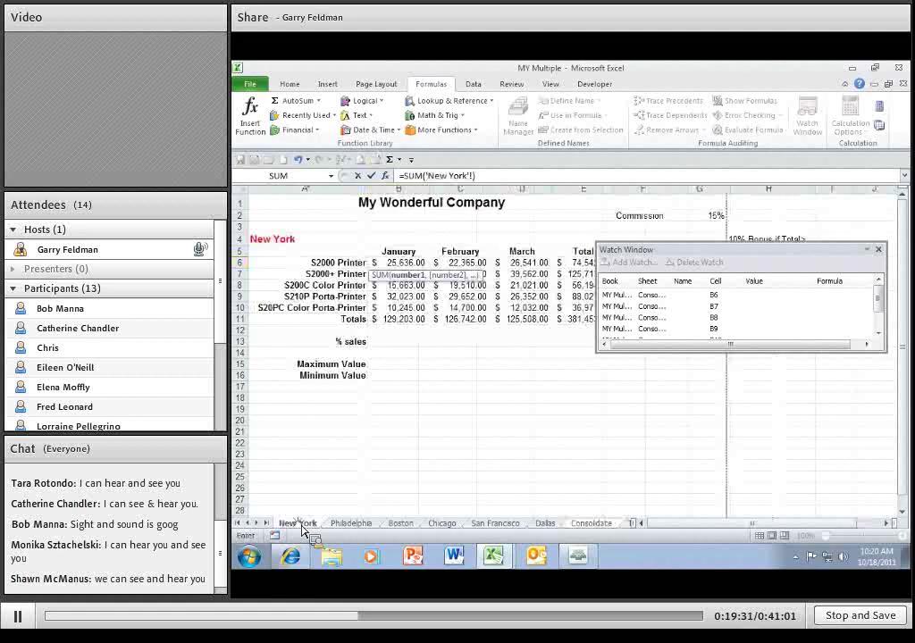
pyautogui.click(399, 266)
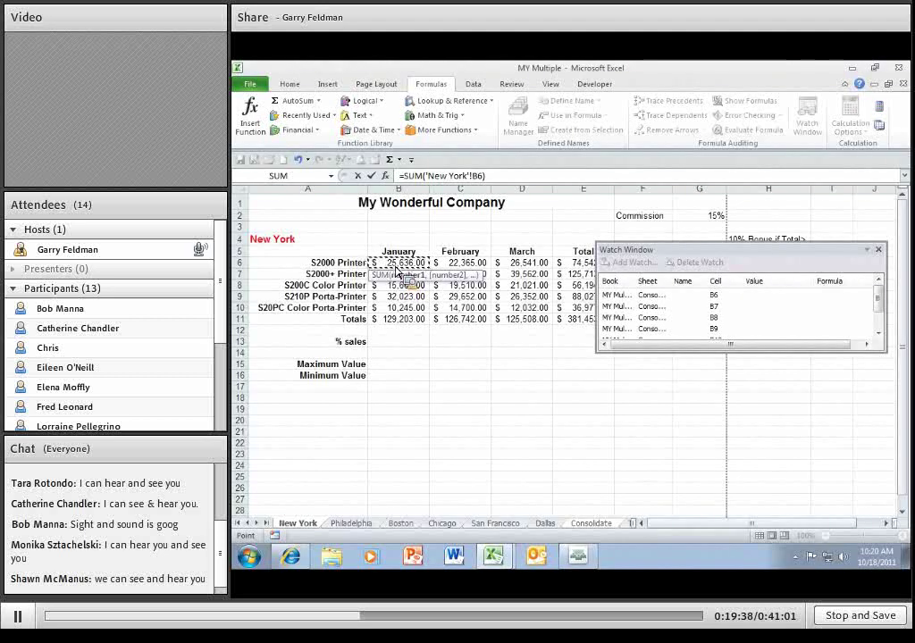
pyautogui.keyDown('shift'); pyautogui.click(548, 526); pyautogui.keyUp('shift')
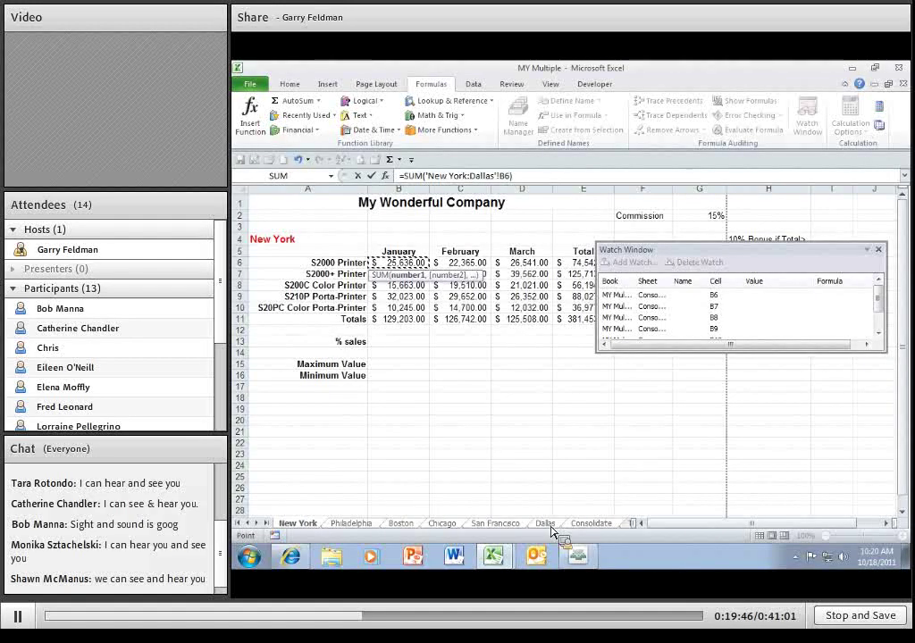
pyautogui.press('Return')
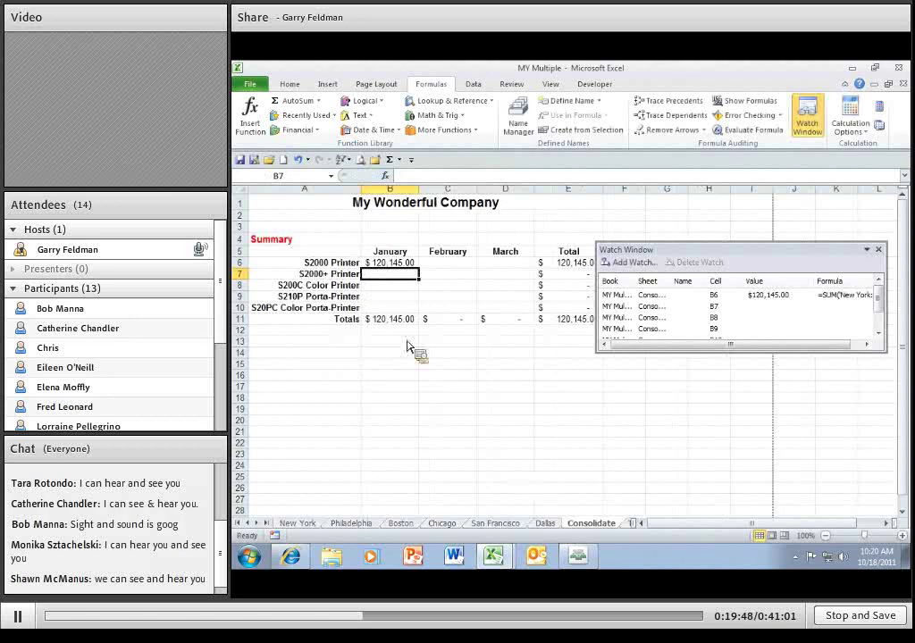
# Step: Fill the B6 formula on the Consolidate sheet through D10, and move the Watch Window clear of the Total column
pyautogui.click(406, 263)
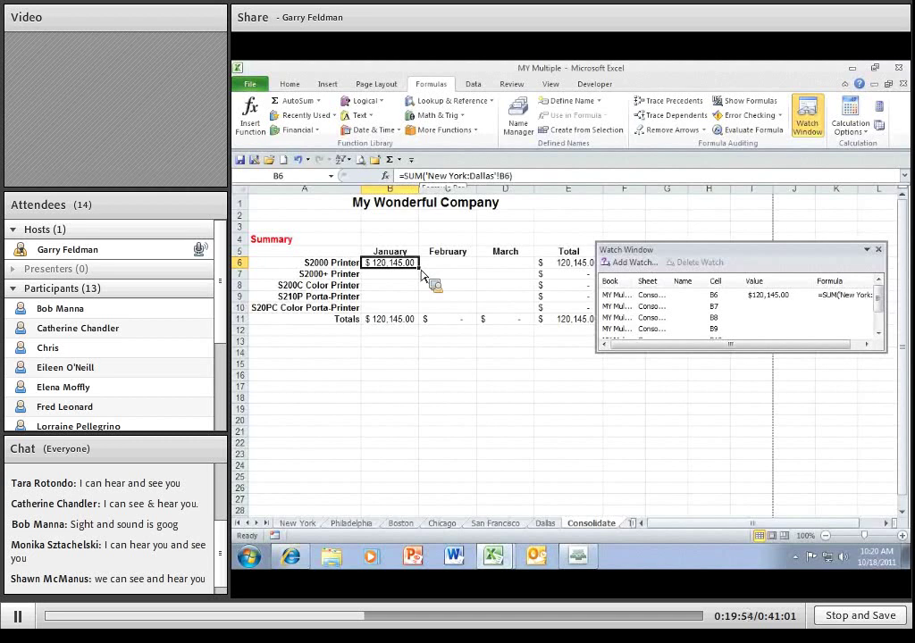
pyautogui.moveTo(422, 273); pyautogui.dragTo(535, 318)
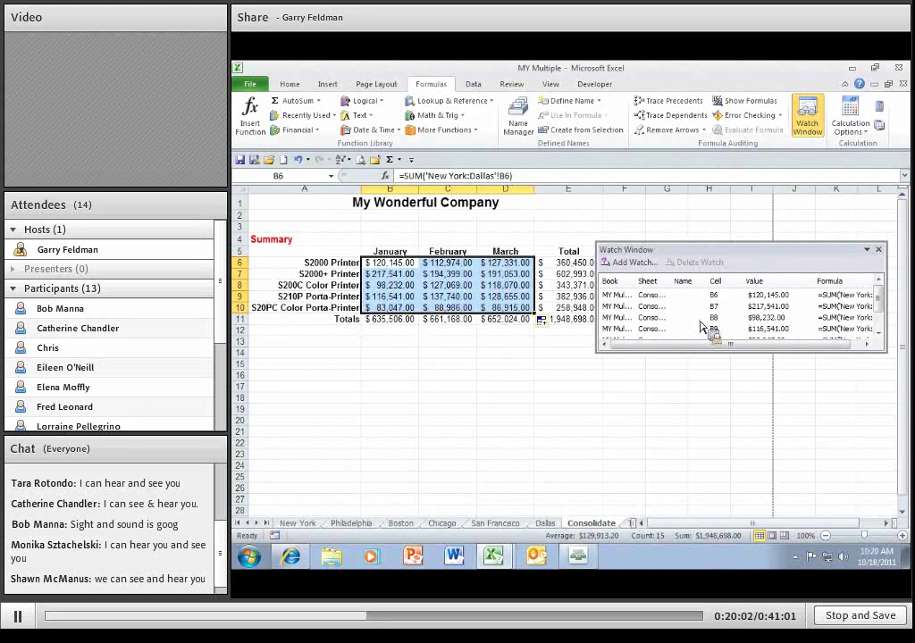
pyautogui.moveTo(759, 252); pyautogui.dragTo(767, 222)
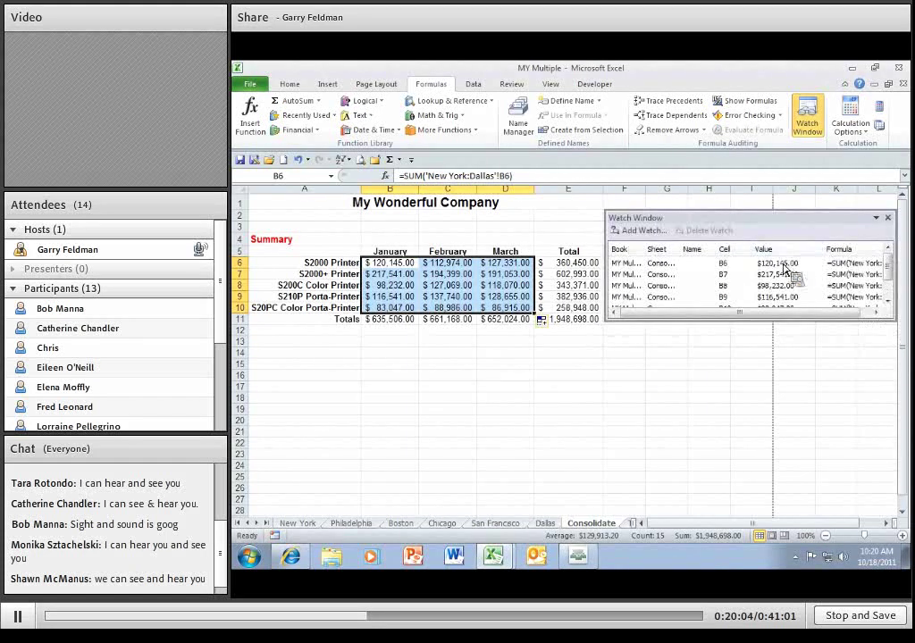
# Step: On the New York sheet, set the January sales of the S2000+ Printer in B7 to 55000
pyautogui.moveTo(784, 267); pyautogui.dragTo(416, 286)
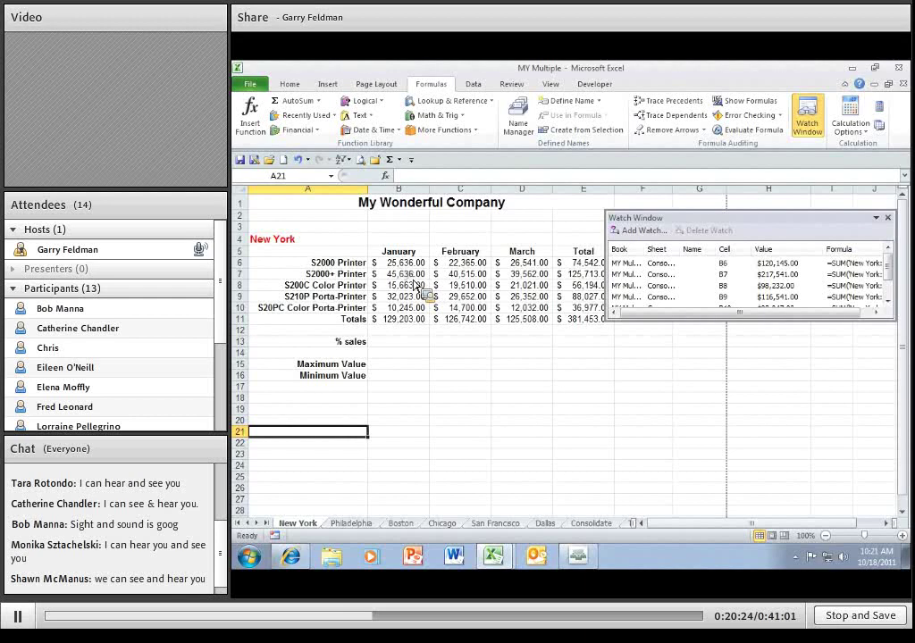
pyautogui.moveTo(416, 286); pyautogui.dragTo(747, 324)
pyautogui.write('55000')
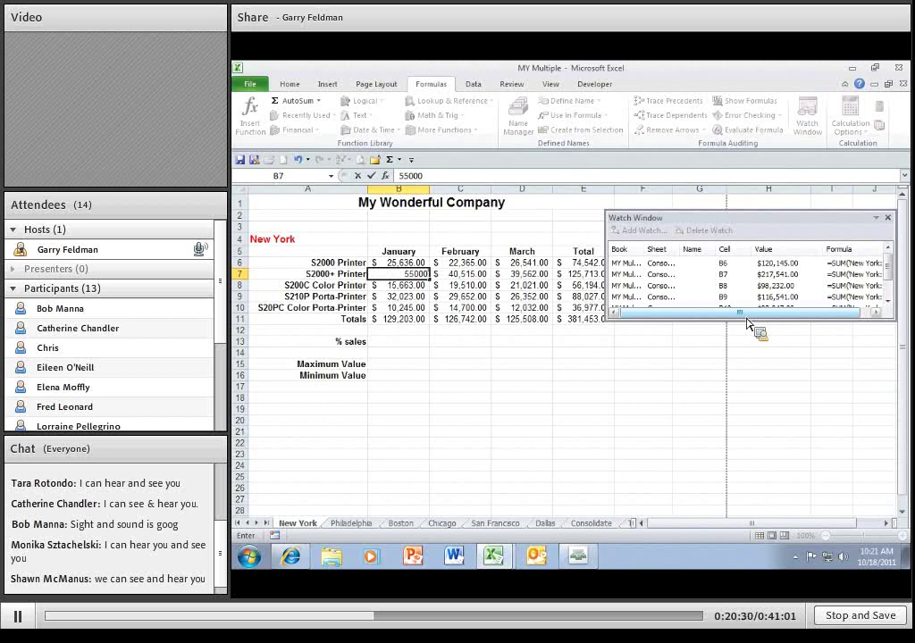
pyautogui.press('Return')
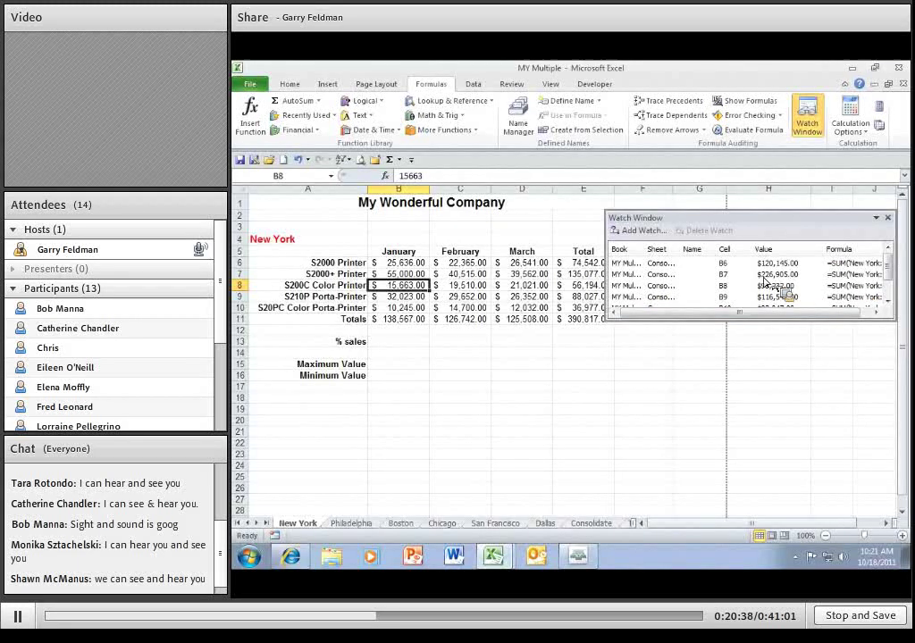
# Step: Set New York's January sales of the S210P Porta-Printer in B9 to 50000, and check the remaining watched cells through B11
pyautogui.moveTo(784, 283); pyautogui.dragTo(477, 348)
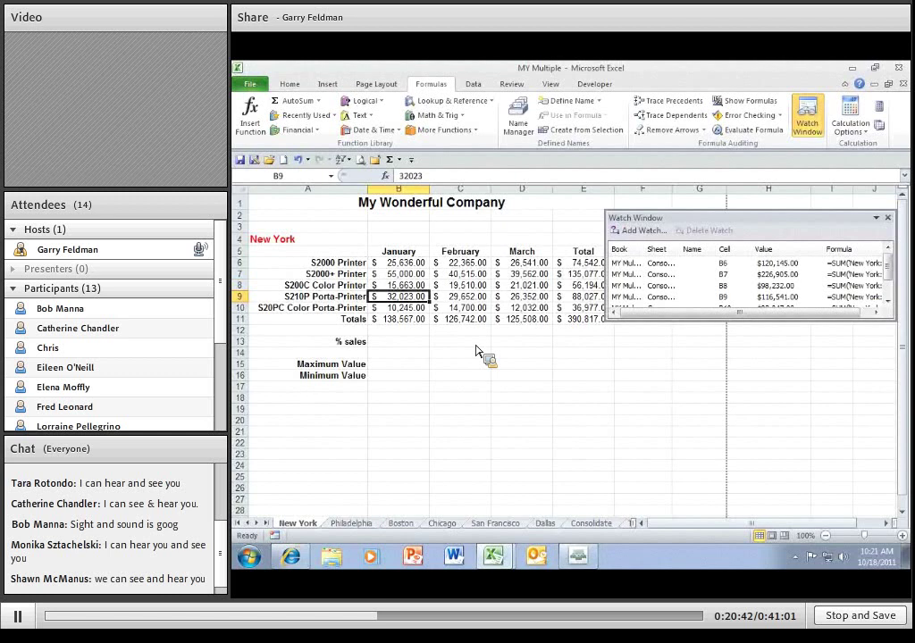
pyautogui.write('50000')
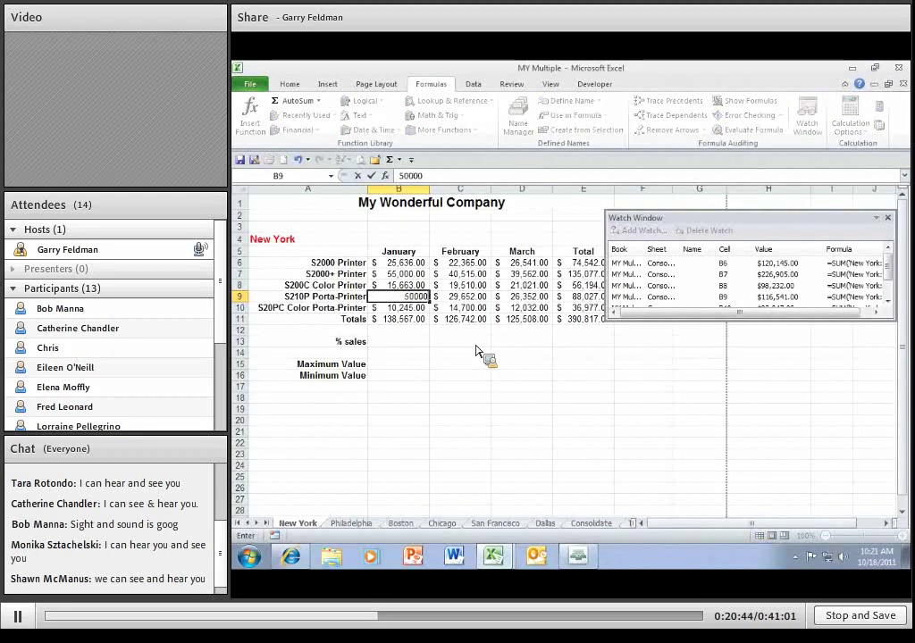
pyautogui.press('Return')
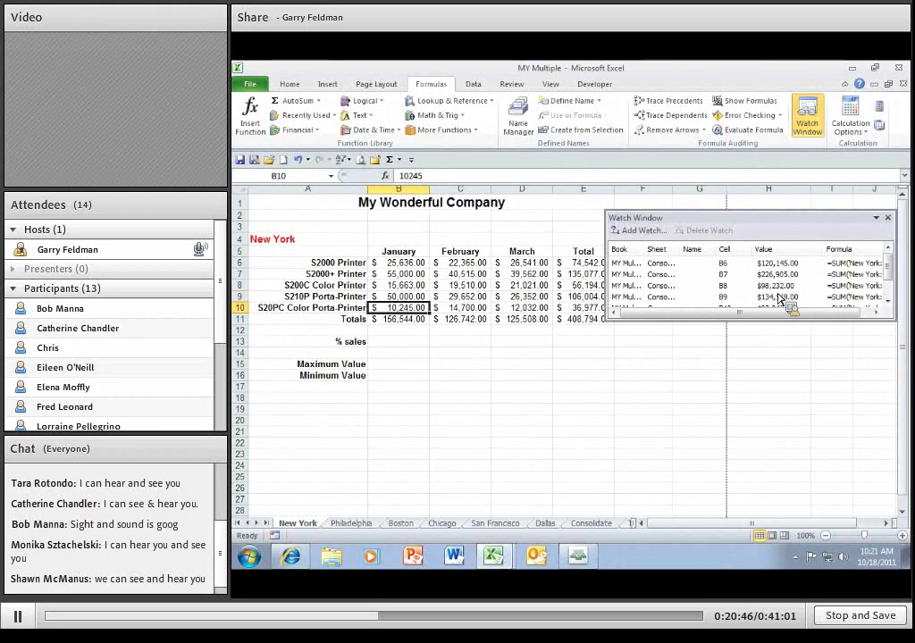
pyautogui.moveTo(889, 270)
pyautogui.mouseDown()
pyautogui.moveTo(893, 284)
pyautogui.moveTo(893, 267)
pyautogui.mouseUp()
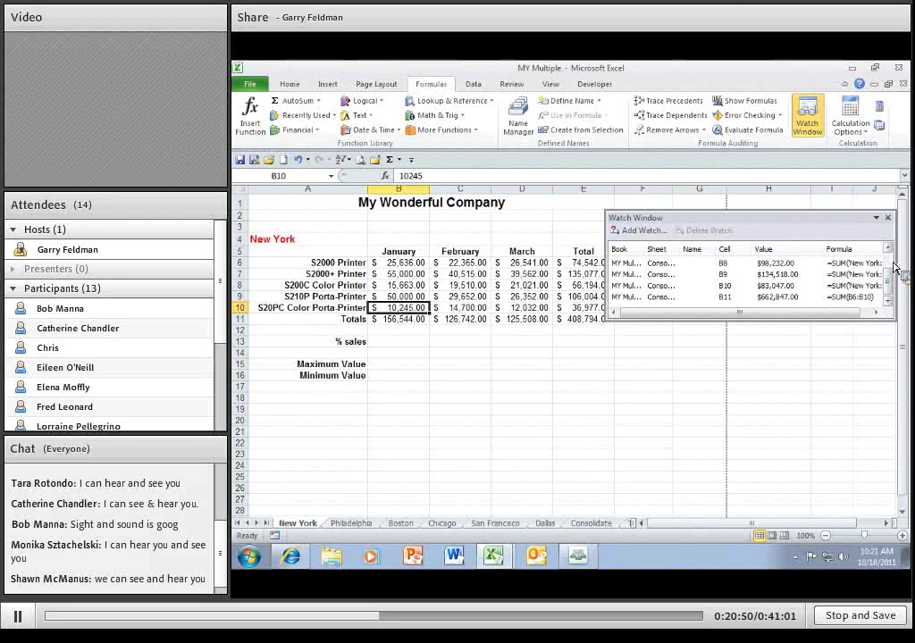
# Step: Undo and redo the B9 entry on the New York sheet, and check the figures on the Consolidate sheet
pyautogui.click(303, 162)
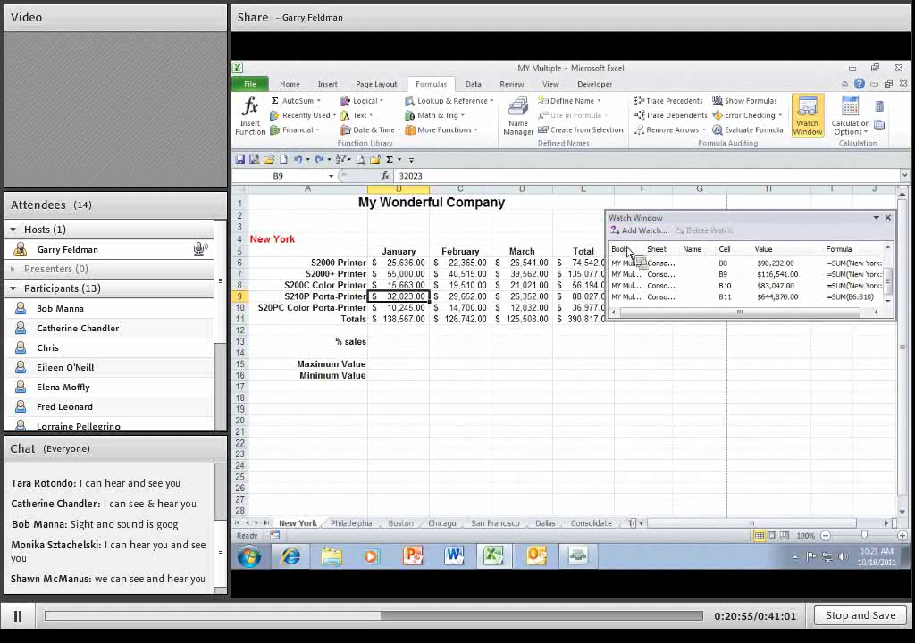
pyautogui.click(320, 160)
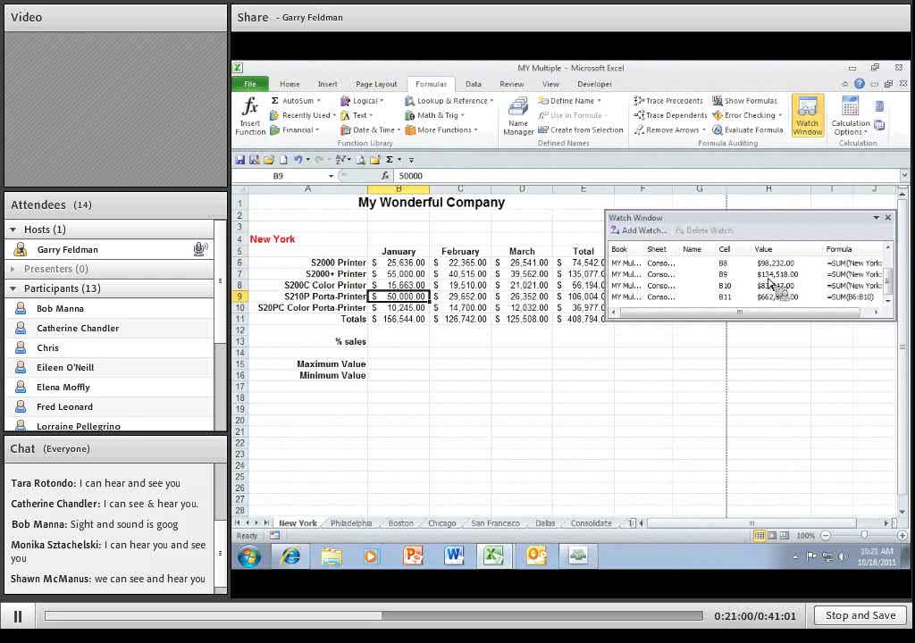
pyautogui.click(585, 528)
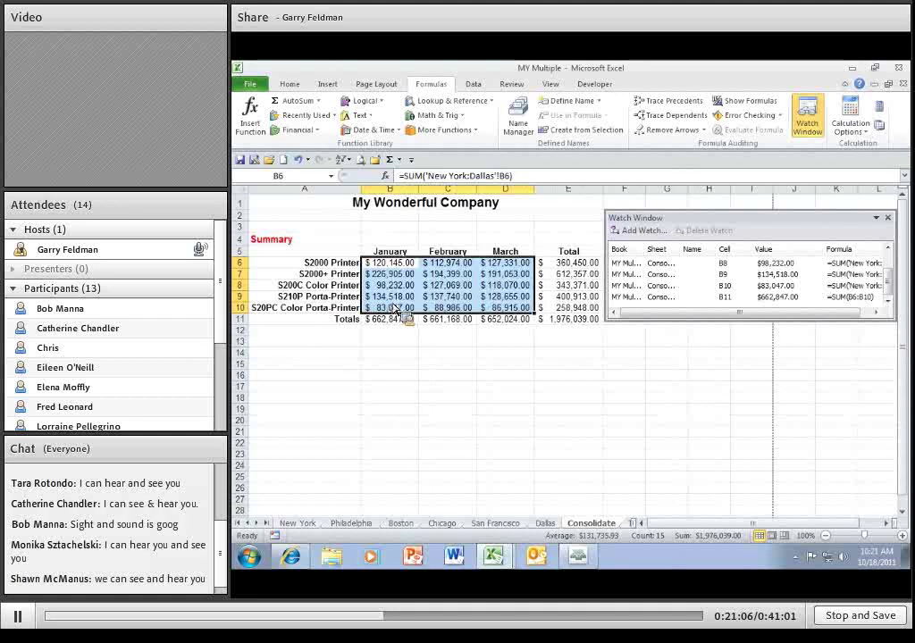
# Step: Add the Totals cells in row 11 of the Consolidate sheet to the Watch Window and review the list of watches
pyautogui.moveTo(396, 309); pyautogui.dragTo(642, 275)
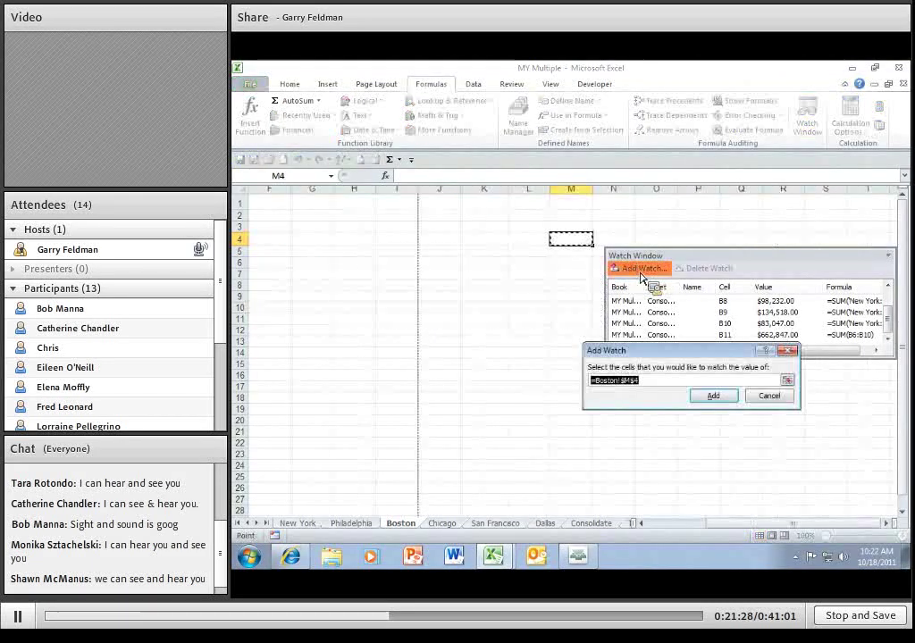
pyautogui.click(589, 523)
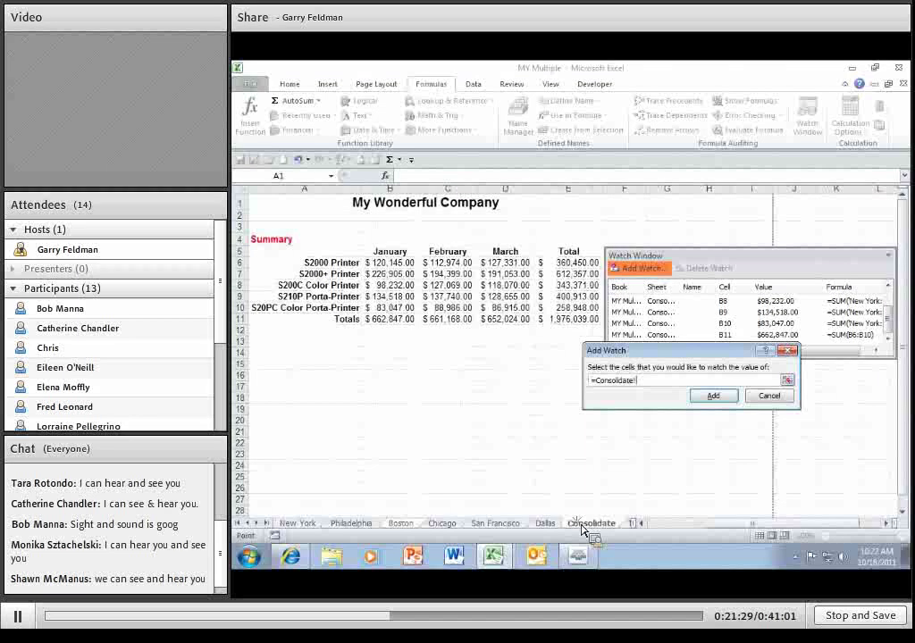
pyautogui.click(361, 325)
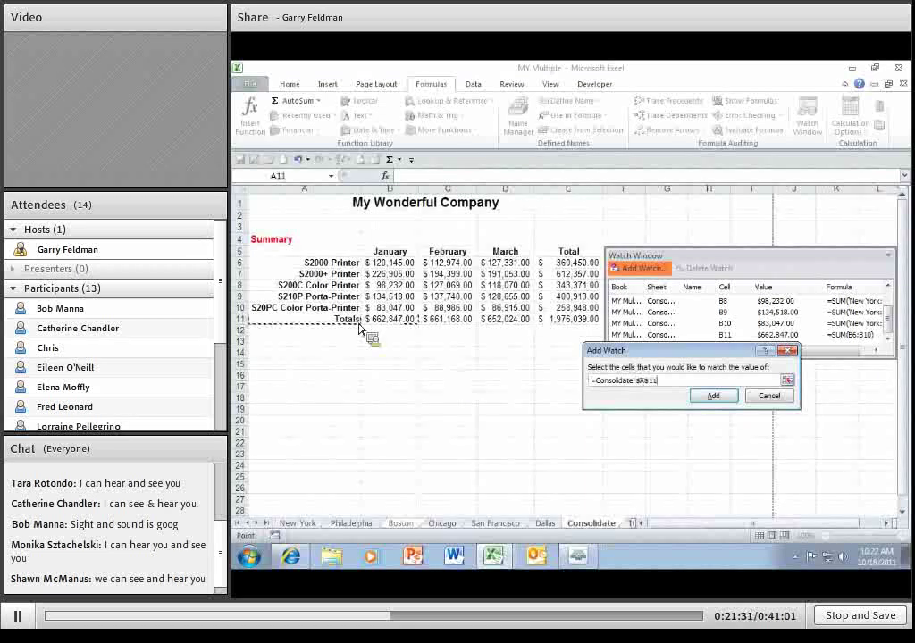
pyautogui.moveTo(367, 333); pyautogui.dragTo(384, 331)
pyautogui.click(713, 394)
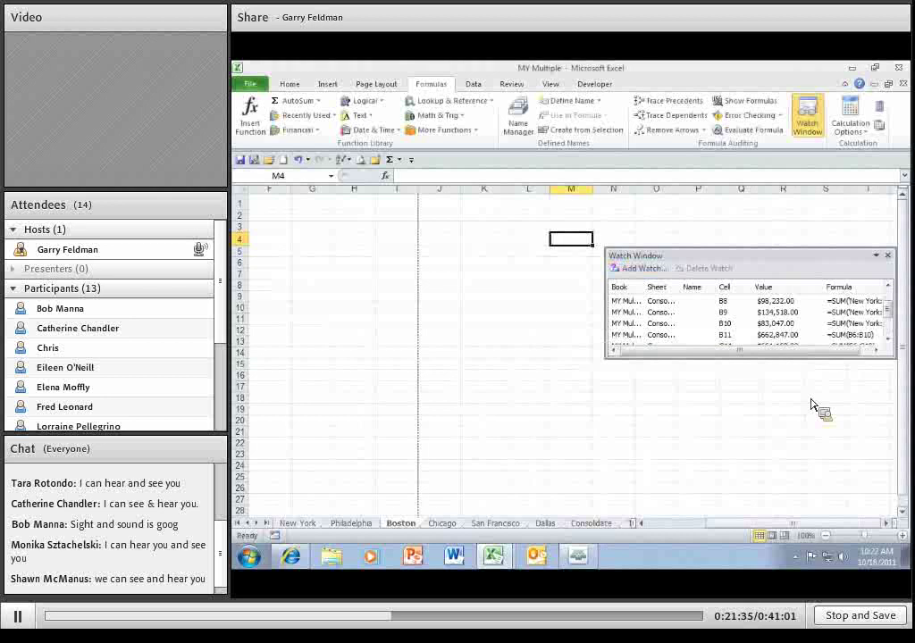
pyautogui.moveTo(889, 312)
pyautogui.mouseDown()
pyautogui.moveTo(895, 331)
pyautogui.moveTo(888, 302)
pyautogui.mouseUp()
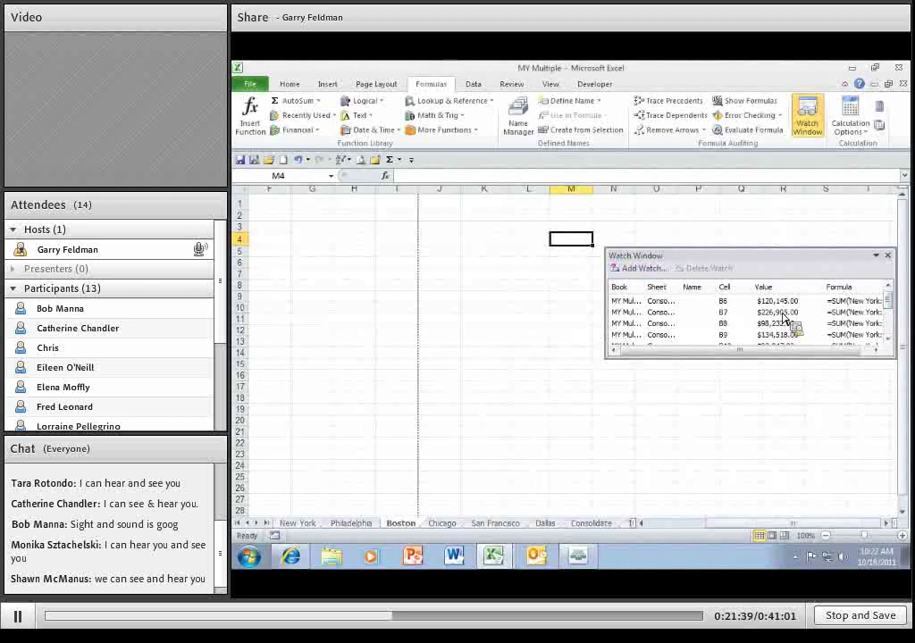
# Step: Delete all the watches from the Watch Window and close it
pyautogui.moveTo(783, 317)
pyautogui.mouseDown()
pyautogui.moveTo(319, 531)
pyautogui.moveTo(397, 520)
pyautogui.moveTo(449, 499)
pyautogui.moveTo(719, 359)
pyautogui.moveTo(686, 298)
pyautogui.moveTo(618, 306)
pyautogui.moveTo(647, 348)
pyautogui.moveTo(880, 349)
pyautogui.moveTo(639, 339)
pyautogui.moveTo(649, 347)
pyautogui.mouseUp()
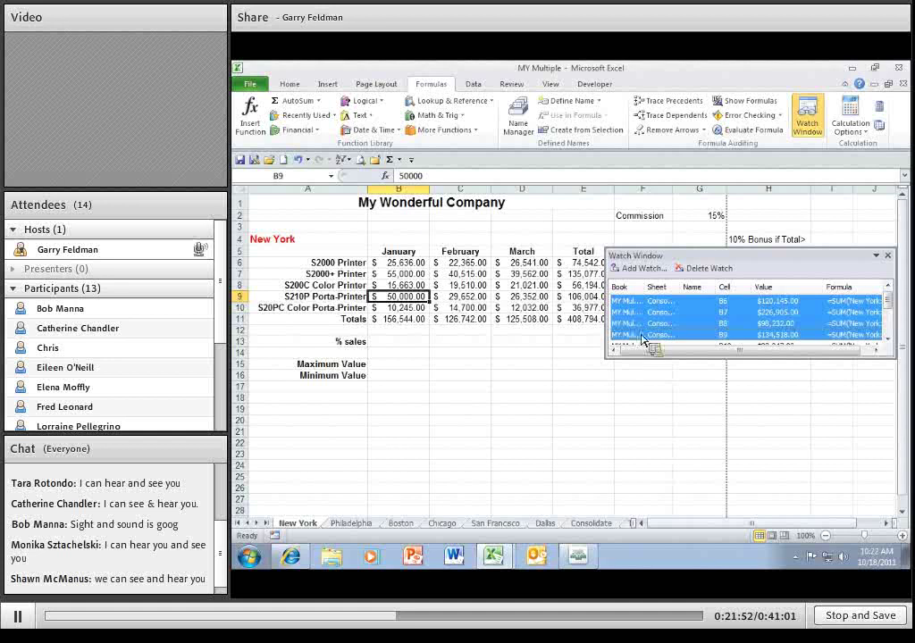
pyautogui.click(703, 270)
pyautogui.moveTo(703, 276); pyautogui.dragTo(705, 303)
pyautogui.click(706, 269)
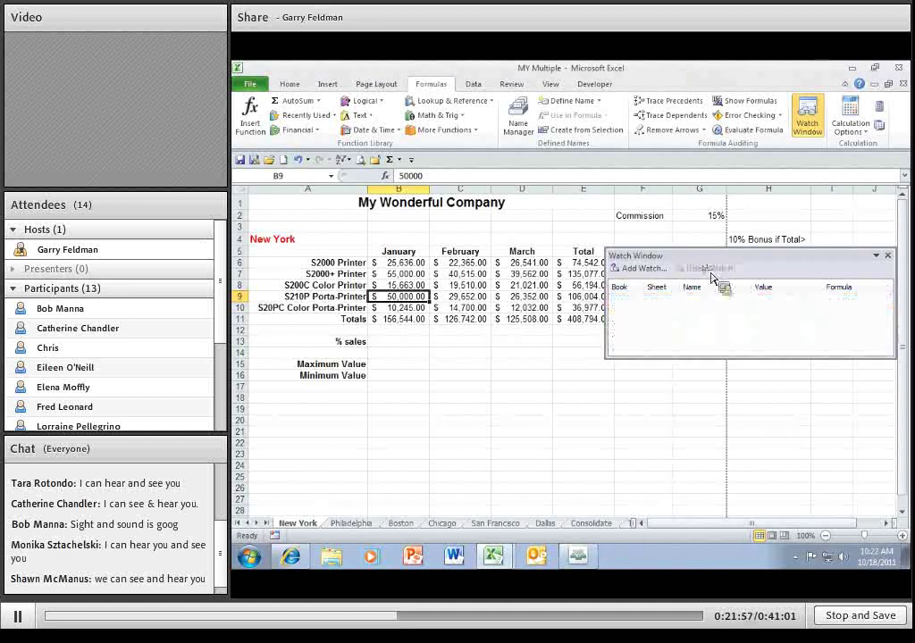
pyautogui.click(888, 256)
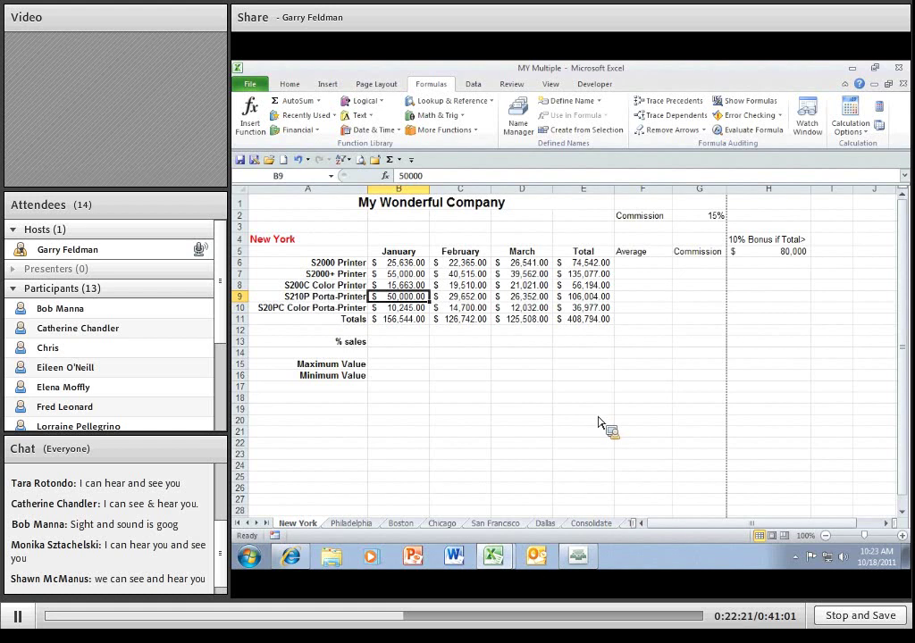
# Step: On the Payroll sheet, freeze panes at A5 to lock rows 1 to 4 with the column headings
pyautogui.moveTo(519, 554)
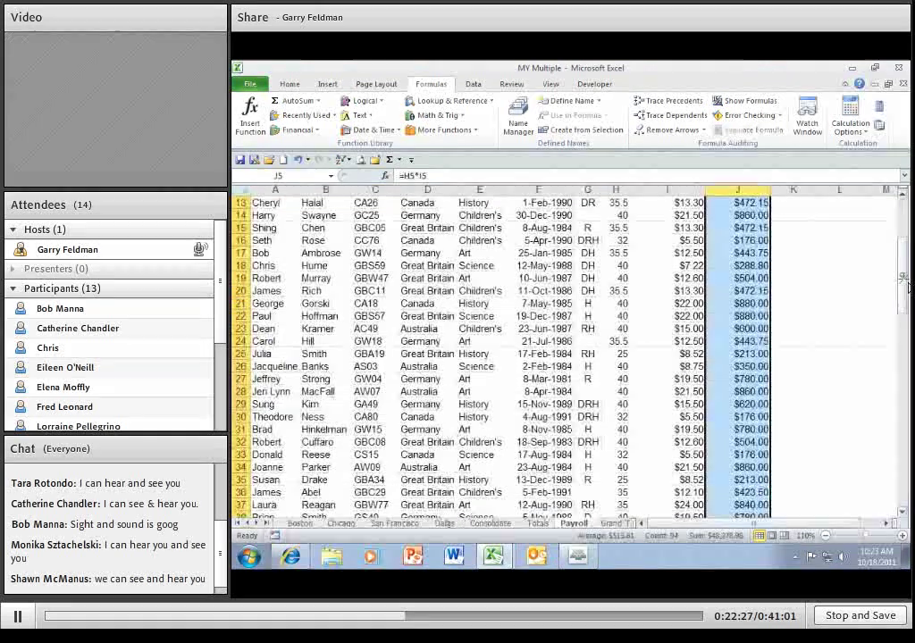
pyautogui.moveTo(904, 284); pyautogui.dragTo(905, 281)
pyautogui.click(688, 354)
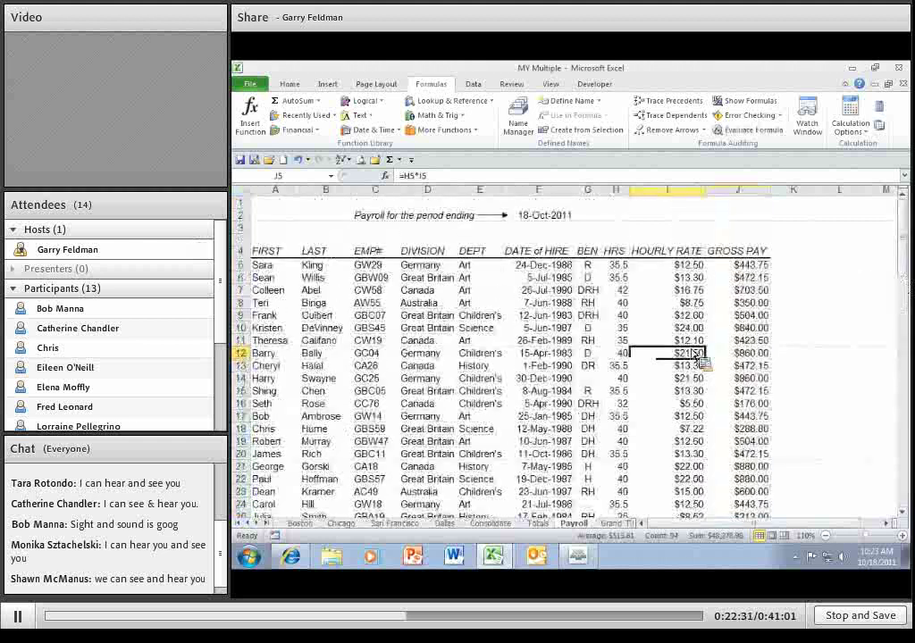
pyautogui.scroll(-10, 697, 354)
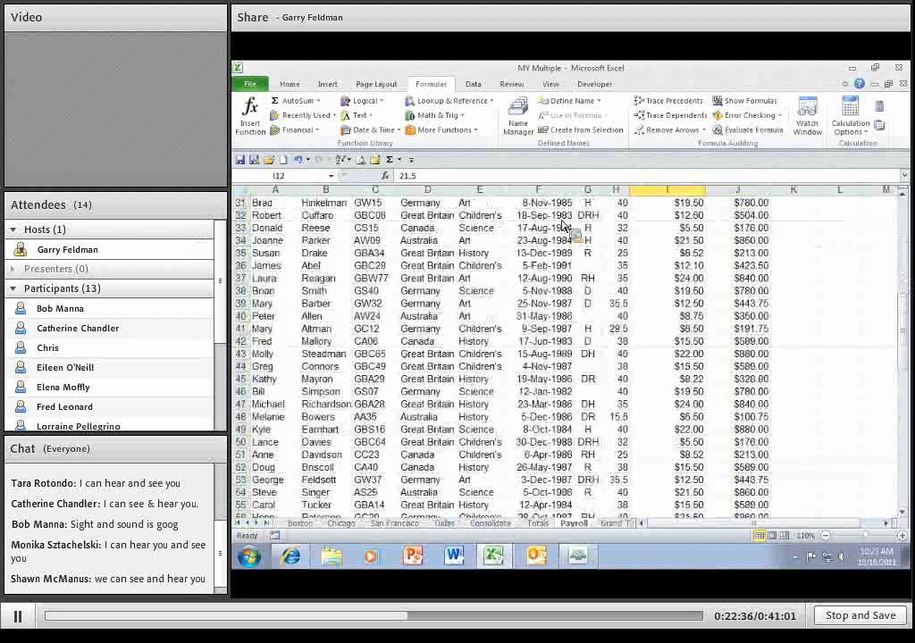
pyautogui.moveTo(905, 313); pyautogui.dragTo(905, 201)
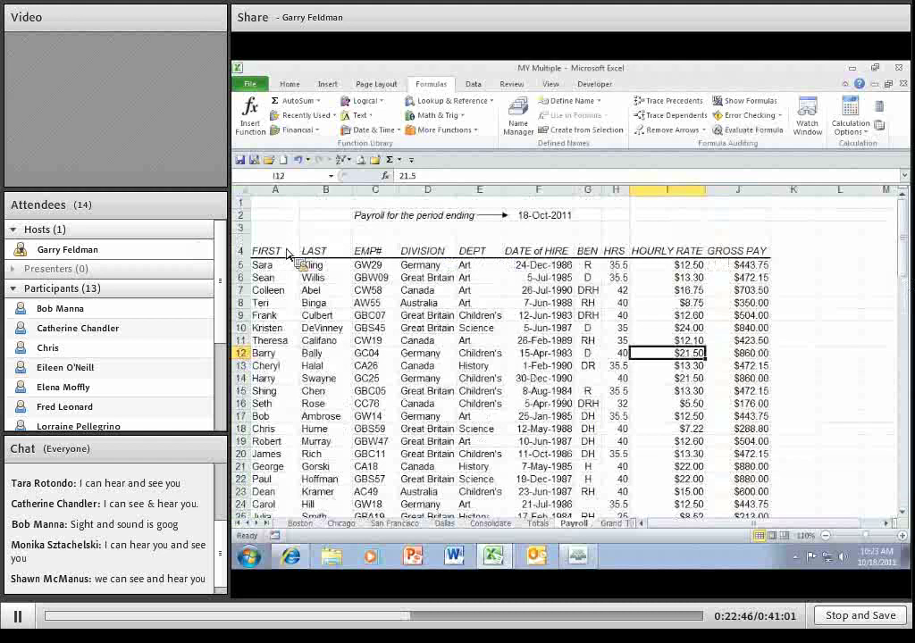
pyautogui.click(264, 266)
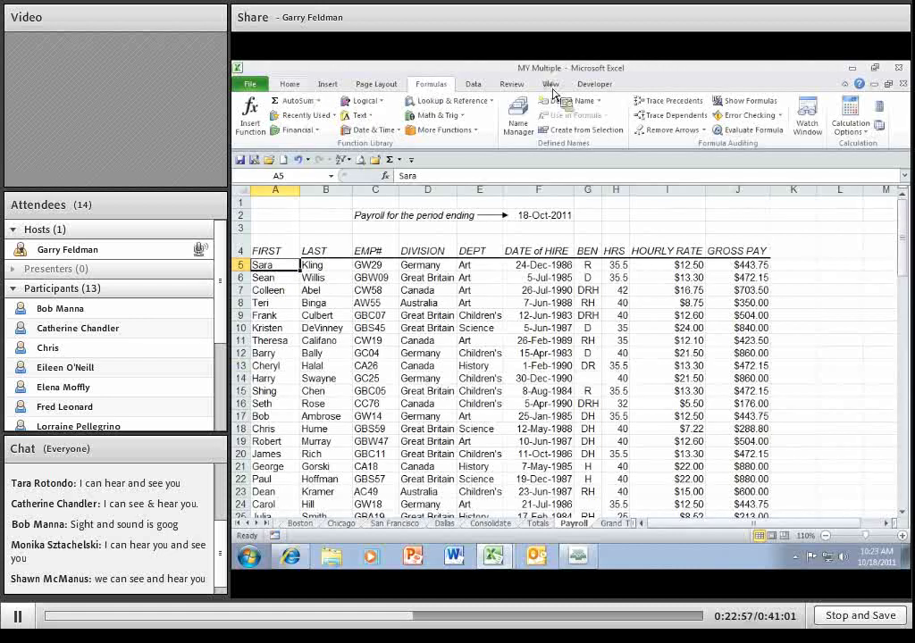
pyautogui.click(551, 84)
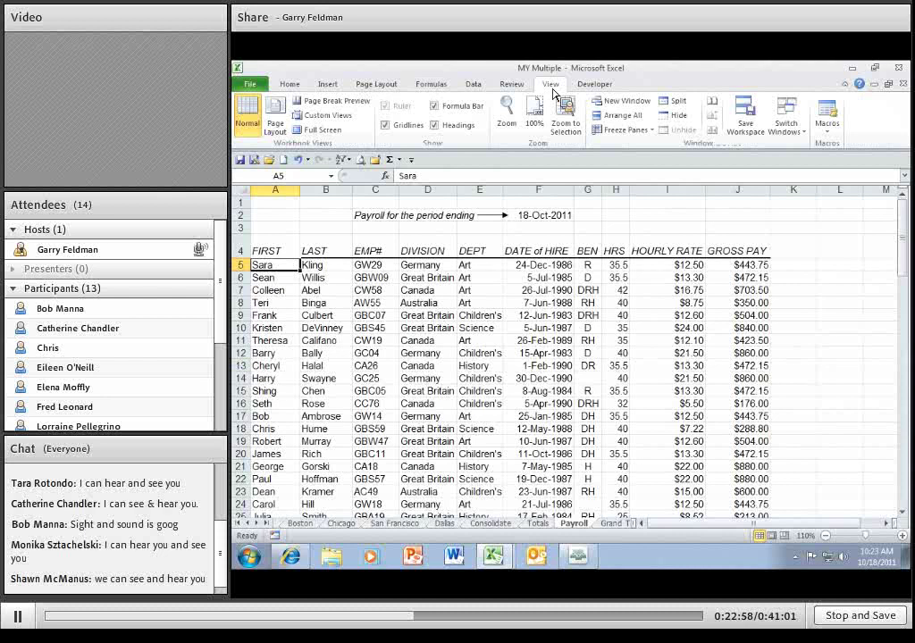
pyautogui.click(629, 131)
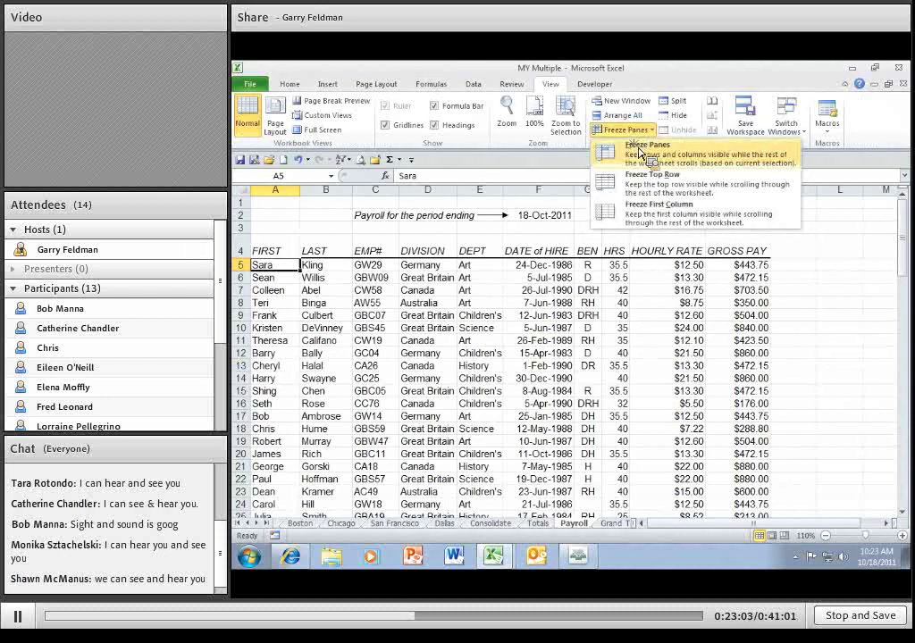
pyautogui.click(640, 153)
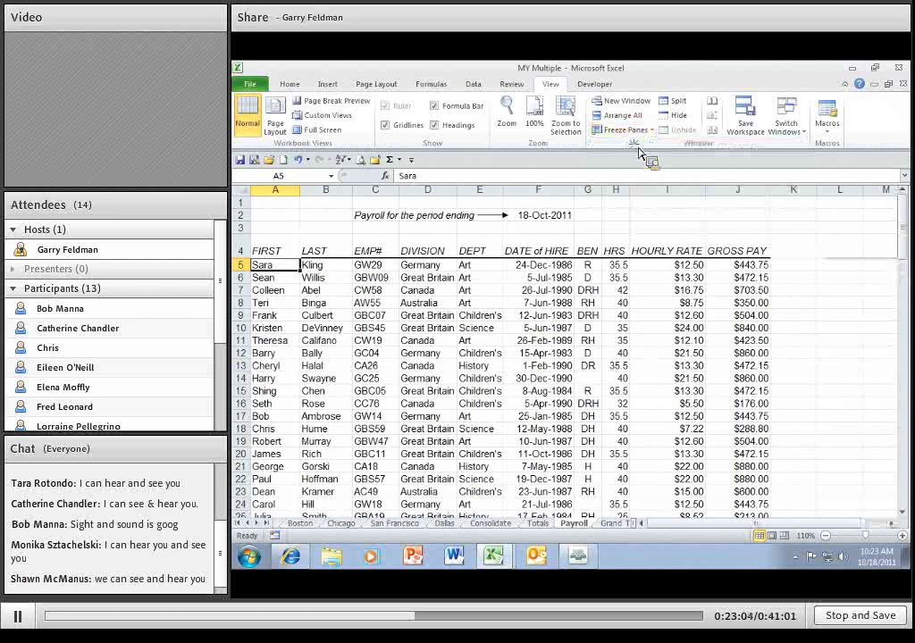
# Step: Examine how the frozen heading rows behave down to the end of the payroll list and across its columns
pyautogui.moveTo(901, 266); pyautogui.dragTo(904, 521)
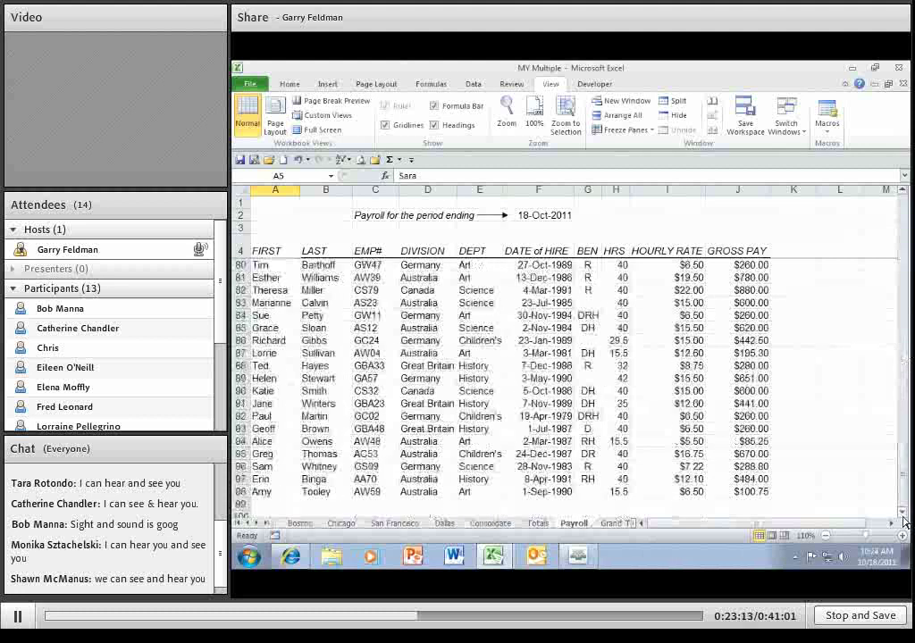
pyautogui.click(903, 514)
pyautogui.scroll(-8, 902, 514)
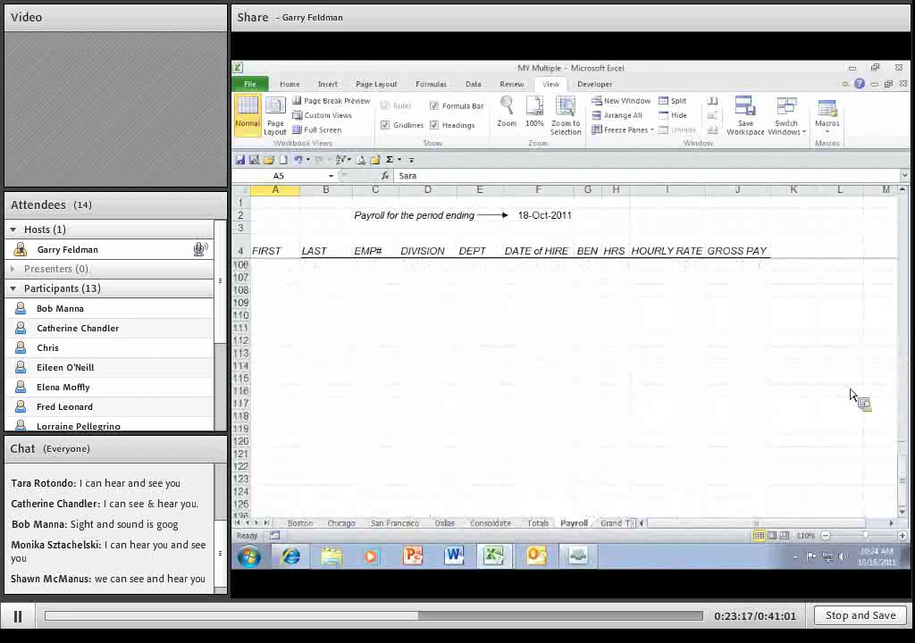
pyautogui.moveTo(900, 438); pyautogui.dragTo(902, 209)
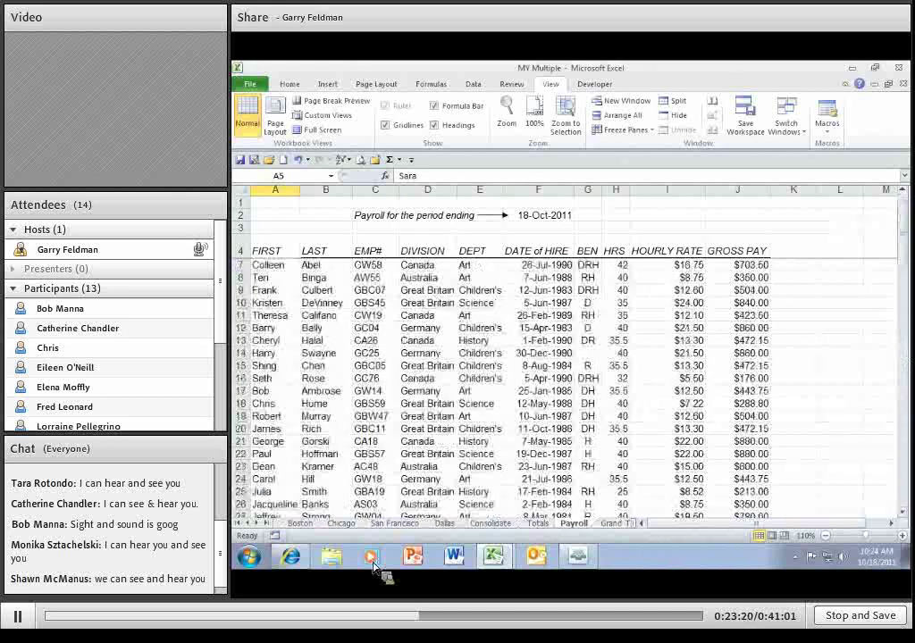
pyautogui.click(897, 533)
pyautogui.click(898, 534)
pyautogui.click(898, 533)
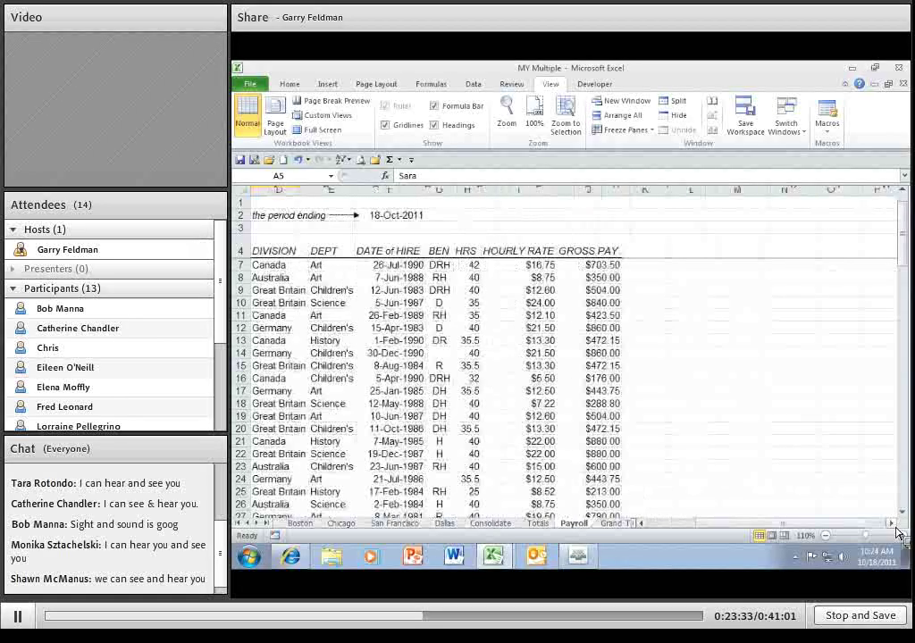
pyautogui.click(898, 533)
pyautogui.click(898, 534)
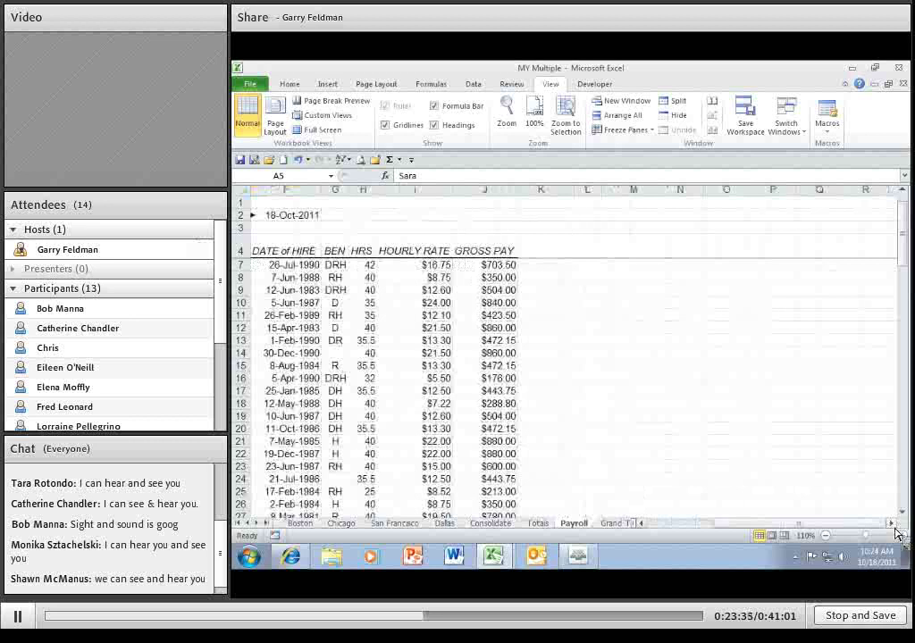
pyautogui.moveTo(862, 524); pyautogui.dragTo(836, 534)
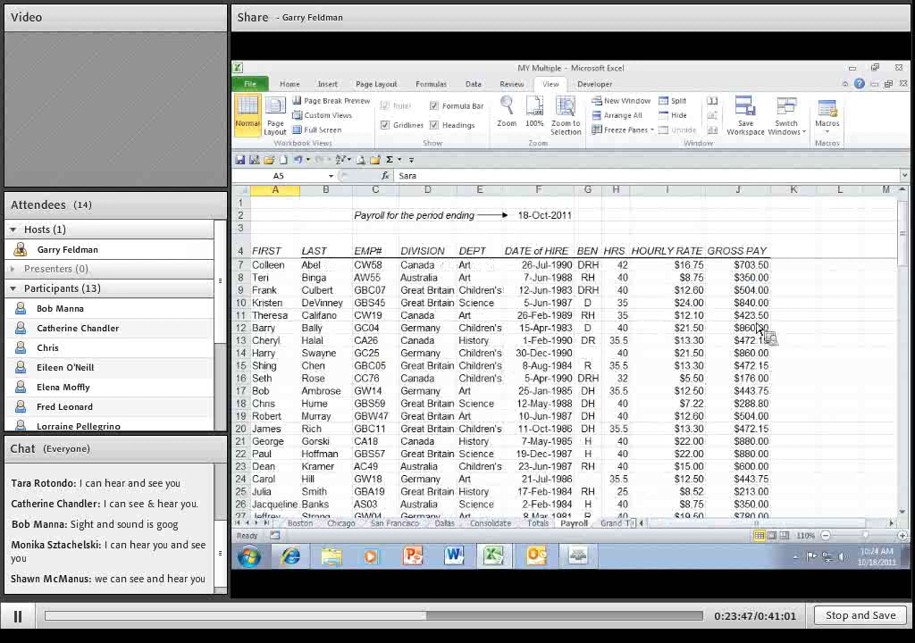
# Step: Unfreeze the Payroll panes and freeze them again at C5 to lock rows 1 to 4 and columns A and B
pyautogui.click(609, 131)
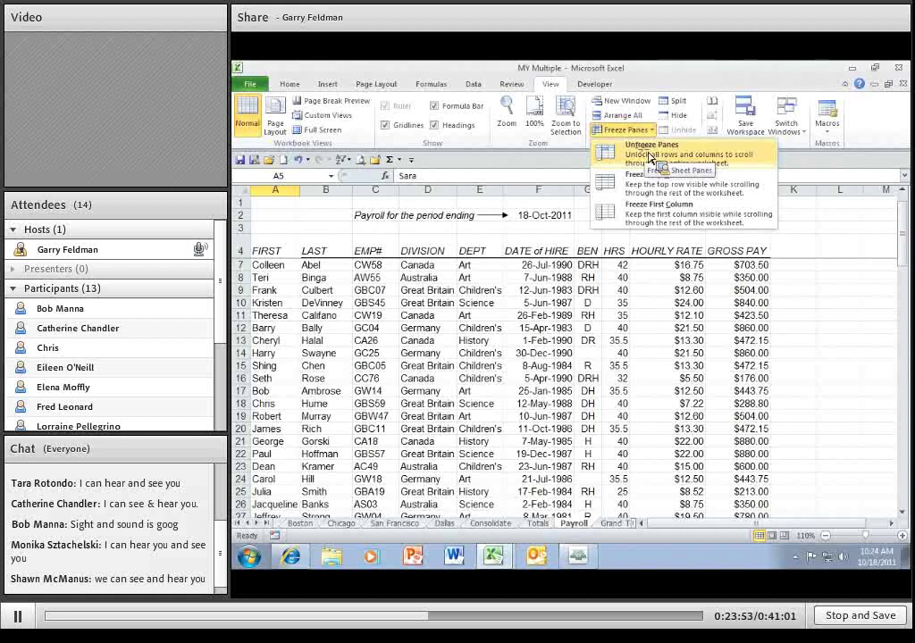
pyautogui.click(649, 152)
pyautogui.moveTo(904, 227); pyautogui.dragTo(901, 357)
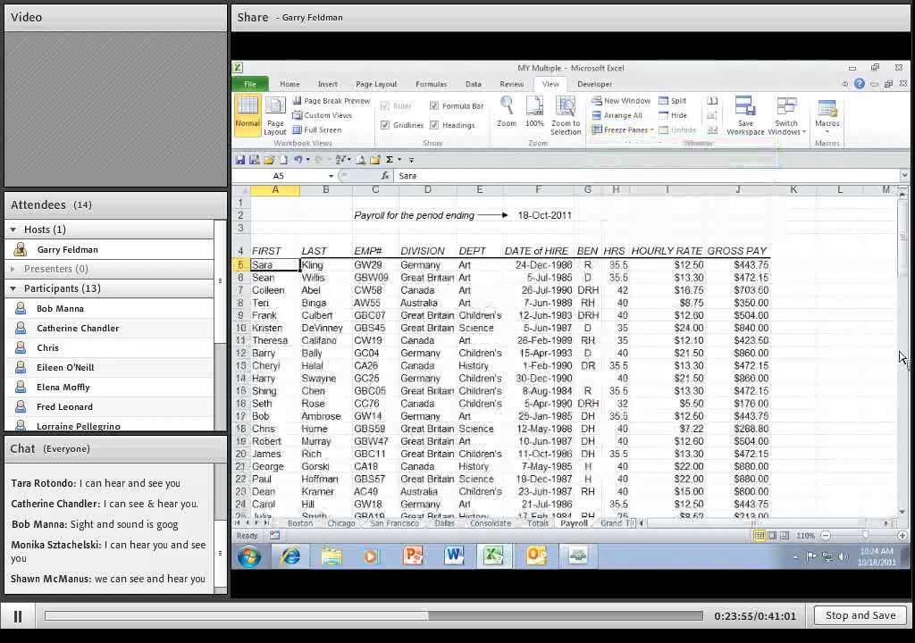
pyautogui.moveTo(872, 524); pyautogui.dragTo(831, 533)
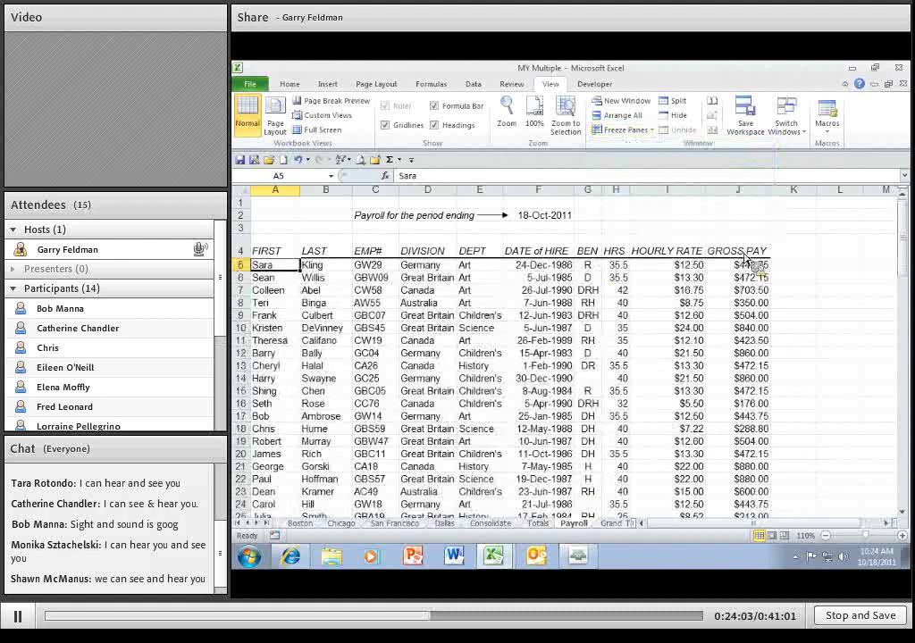
pyautogui.click(374, 267)
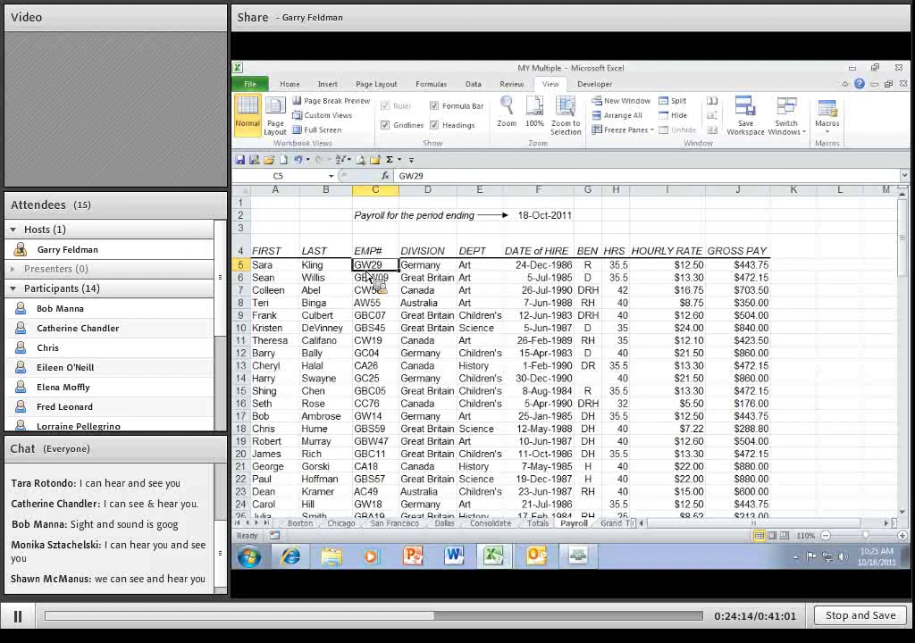
pyautogui.click(621, 133)
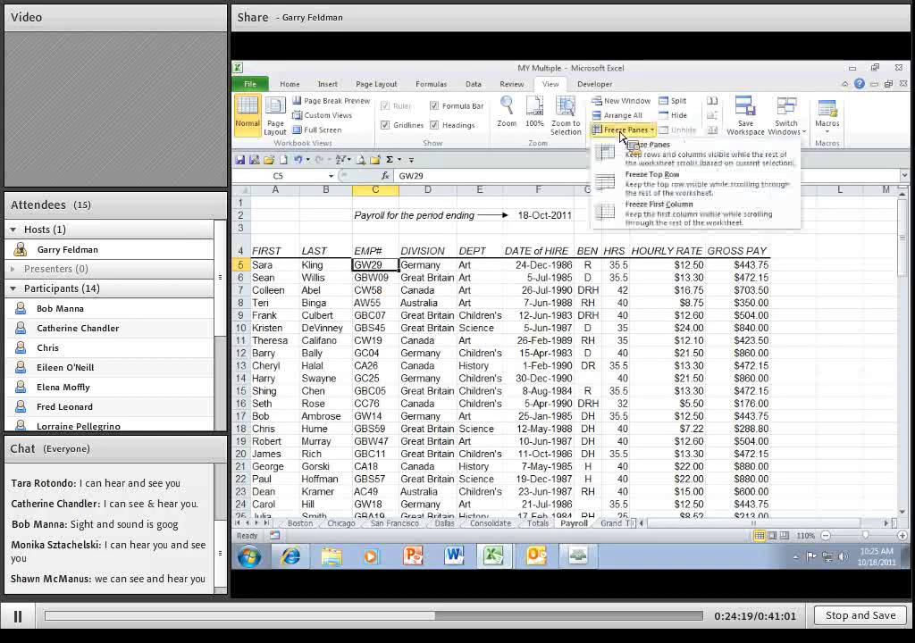
pyautogui.click(651, 157)
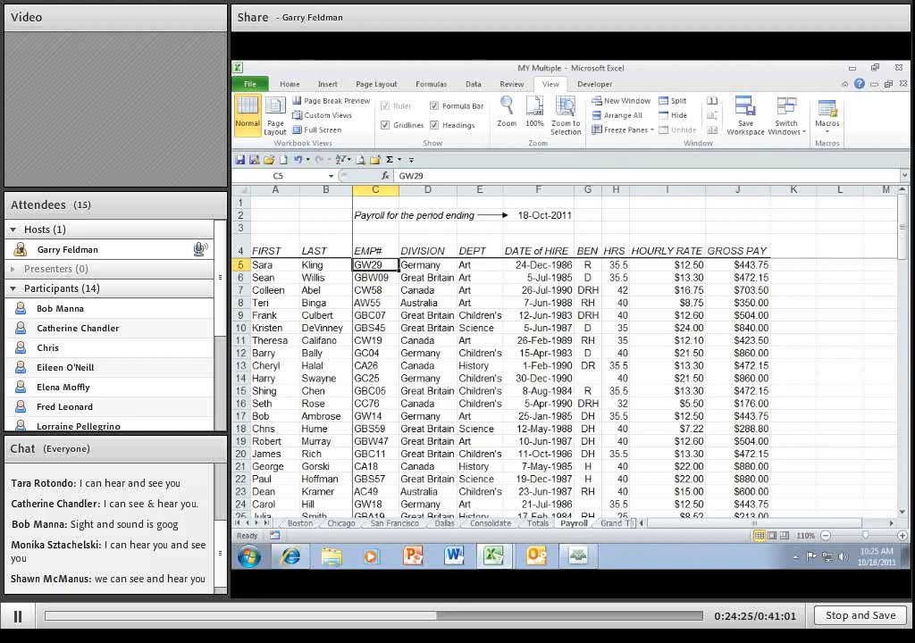
# Step: Examine the frozen heading rows and the FIRST and LAST columns against lower payroll rows and the columns through GROSS PAY
pyautogui.scroll(-6, 893, 357)
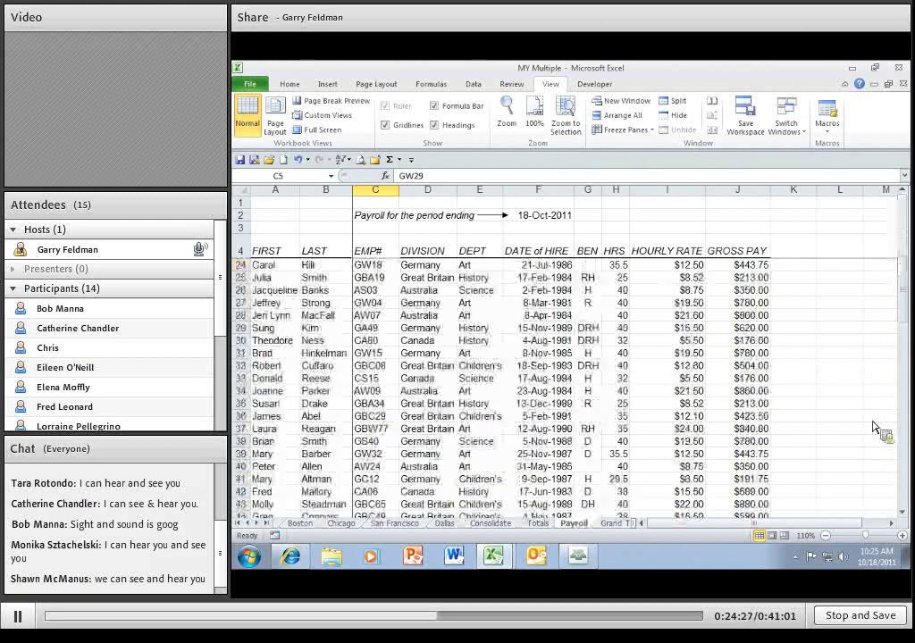
pyautogui.click(893, 524)
pyautogui.click(893, 524)
pyautogui.click(892, 523)
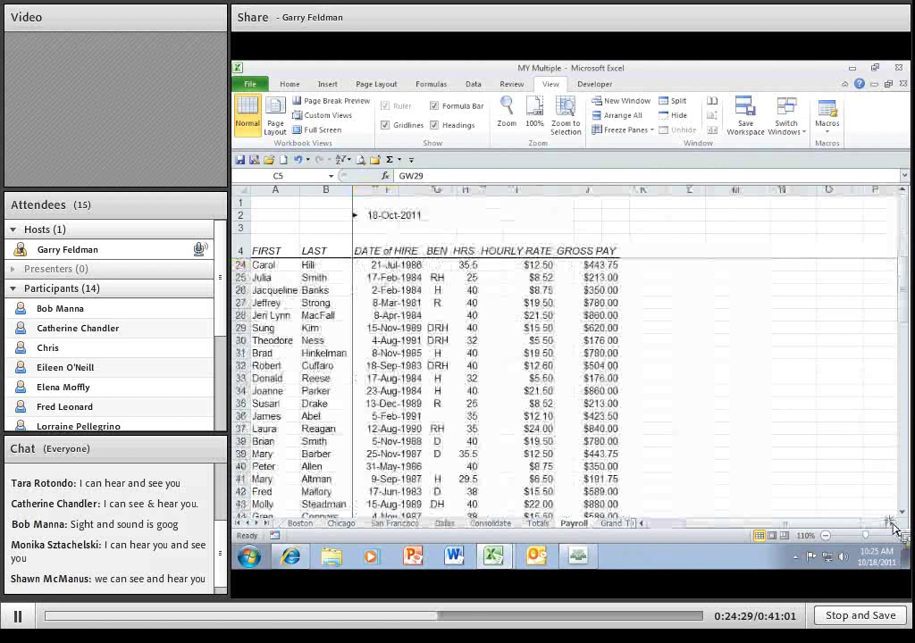
pyautogui.click(893, 523)
pyautogui.click(892, 523)
pyautogui.click(893, 524)
pyautogui.click(893, 524)
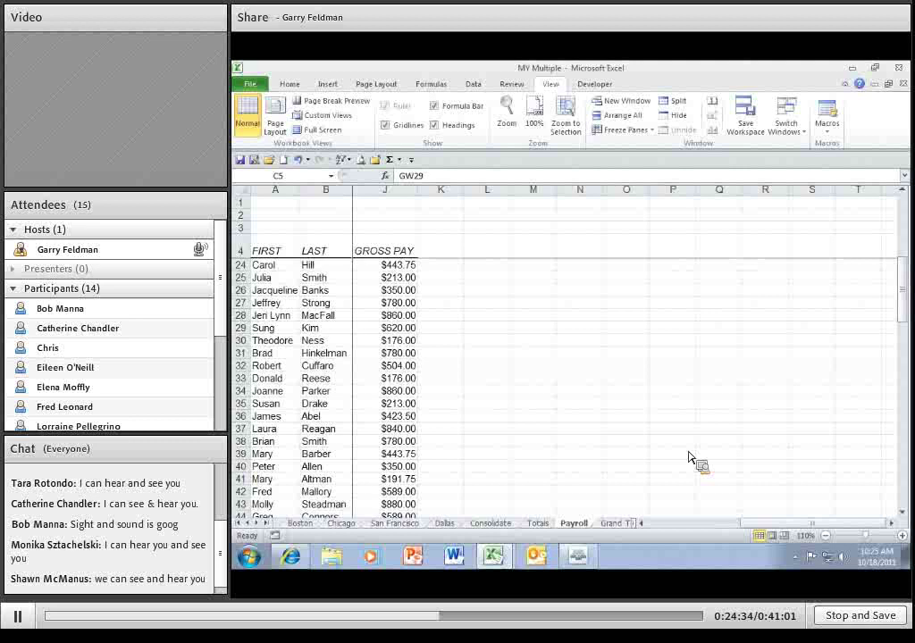
pyautogui.moveTo(793, 527); pyautogui.dragTo(786, 529)
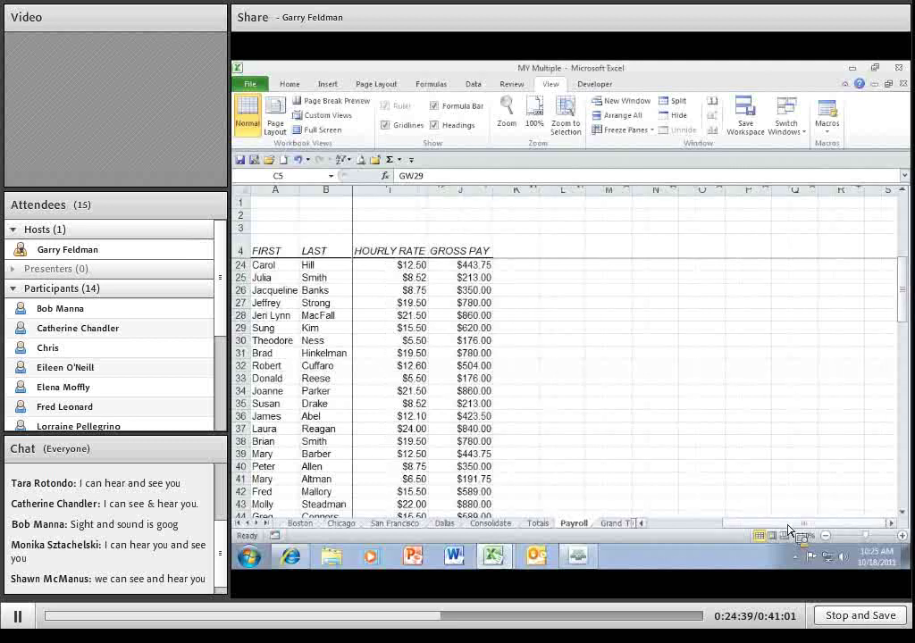
pyautogui.moveTo(720, 527); pyautogui.dragTo(645, 531)
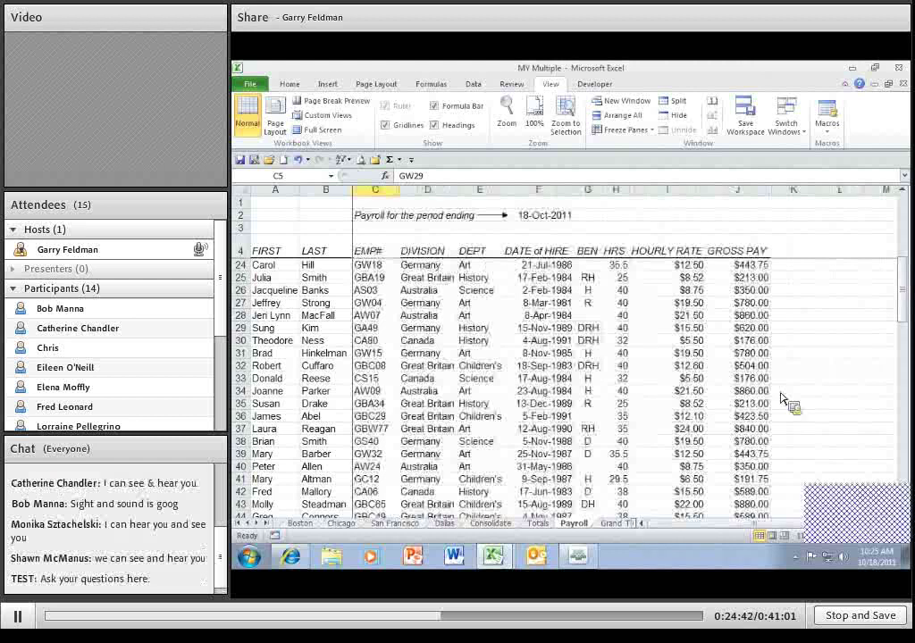
pyautogui.click(839, 417)
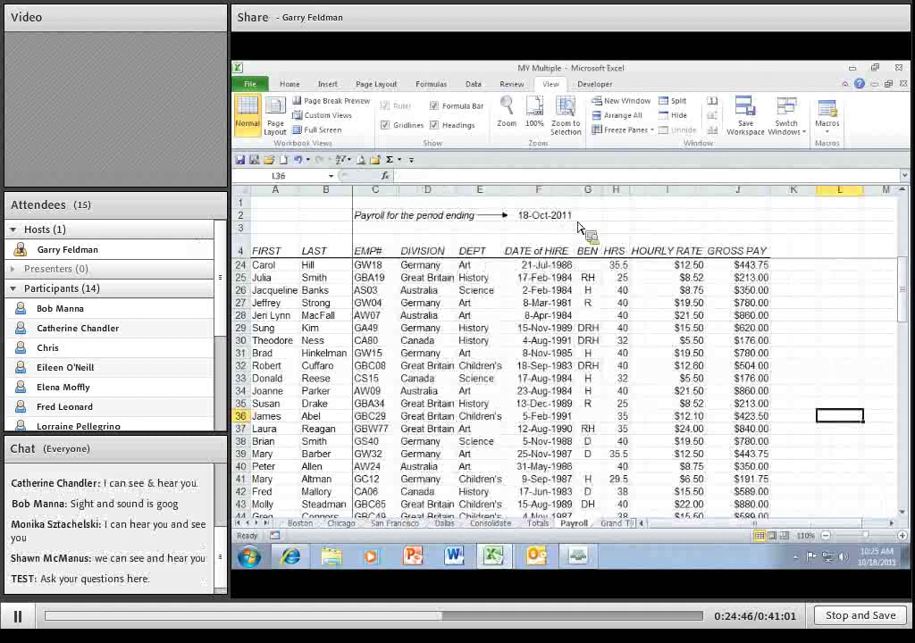
pyautogui.click(323, 216)
pyautogui.click(272, 278)
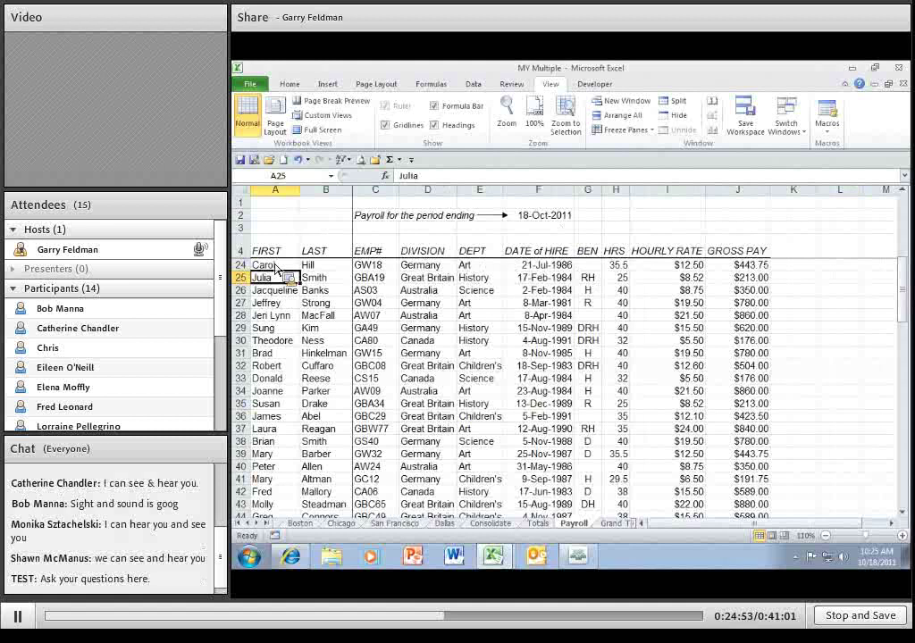
pyautogui.click(370, 217)
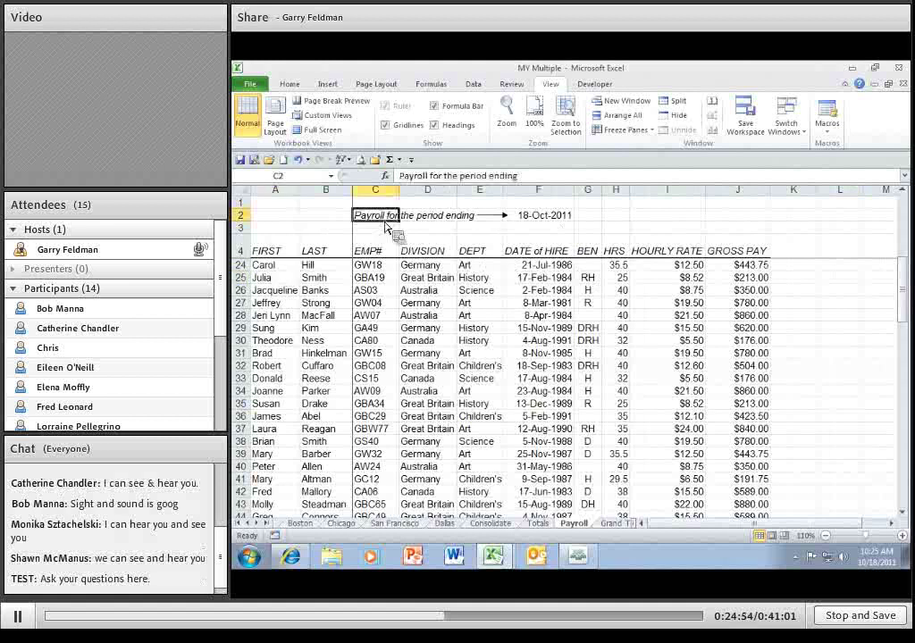
pyautogui.click(385, 292)
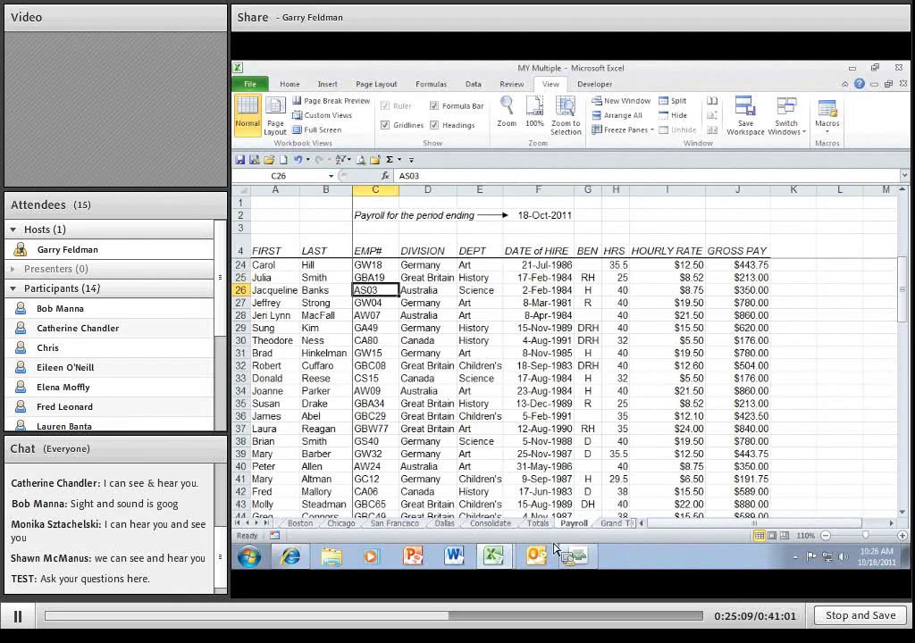
pyautogui.moveTo(519, 556)
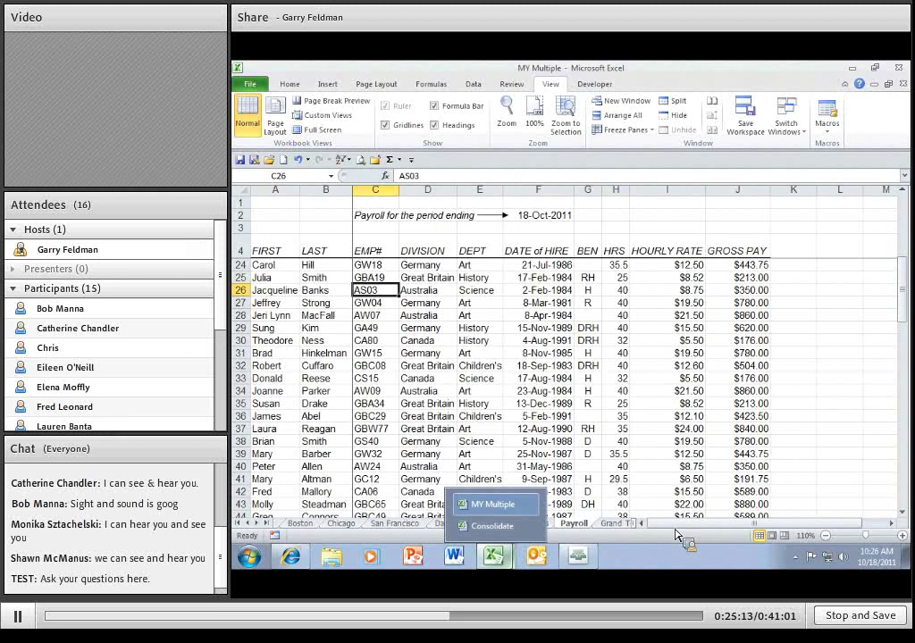
# Step: On the Totals sheet, set data validation on F4:F11 to allow a list sourced from the city names in A5:A9
pyautogui.click(536, 523)
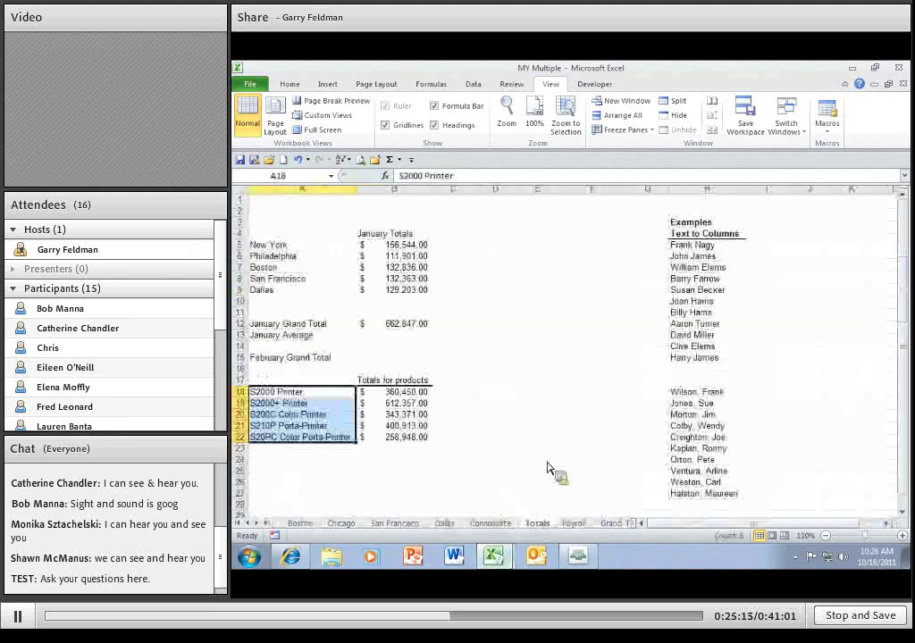
pyautogui.click(539, 292)
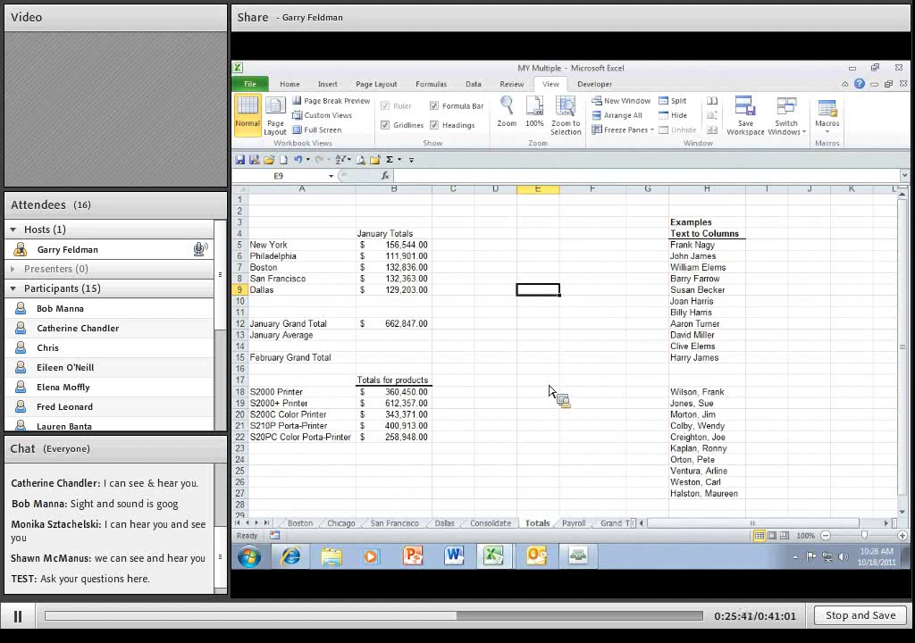
pyautogui.moveTo(582, 238); pyautogui.dragTo(585, 326)
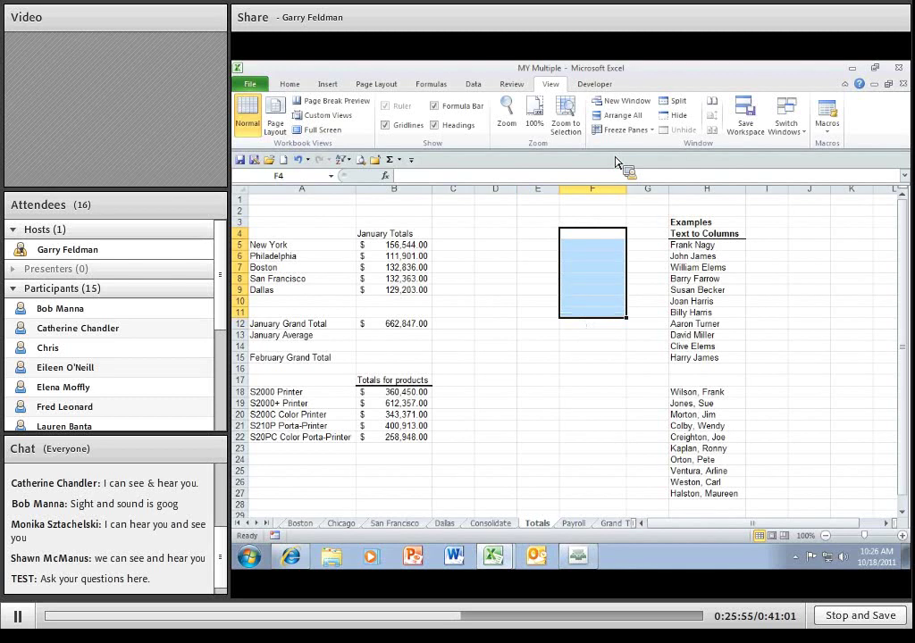
pyautogui.click(475, 85)
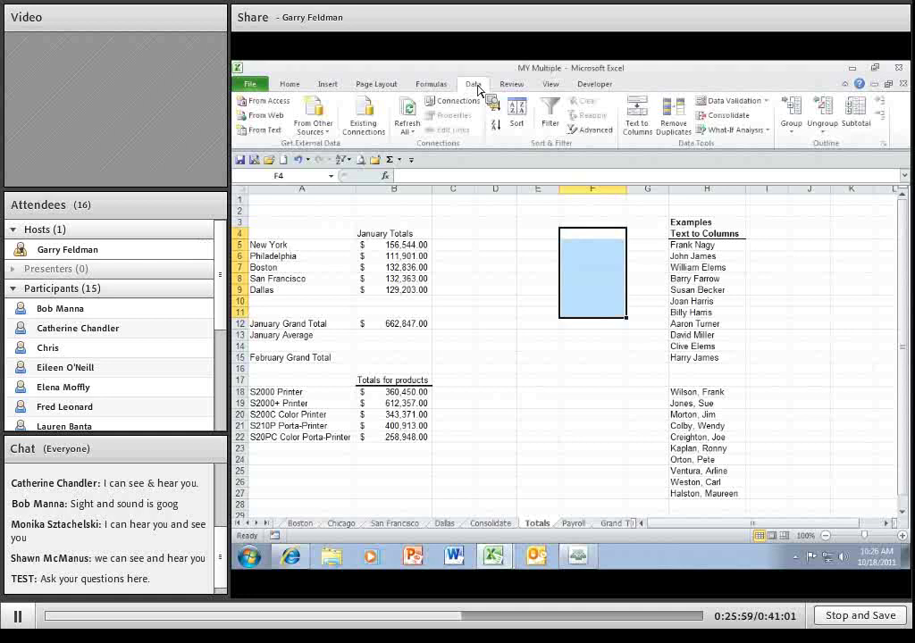
pyautogui.click(768, 102)
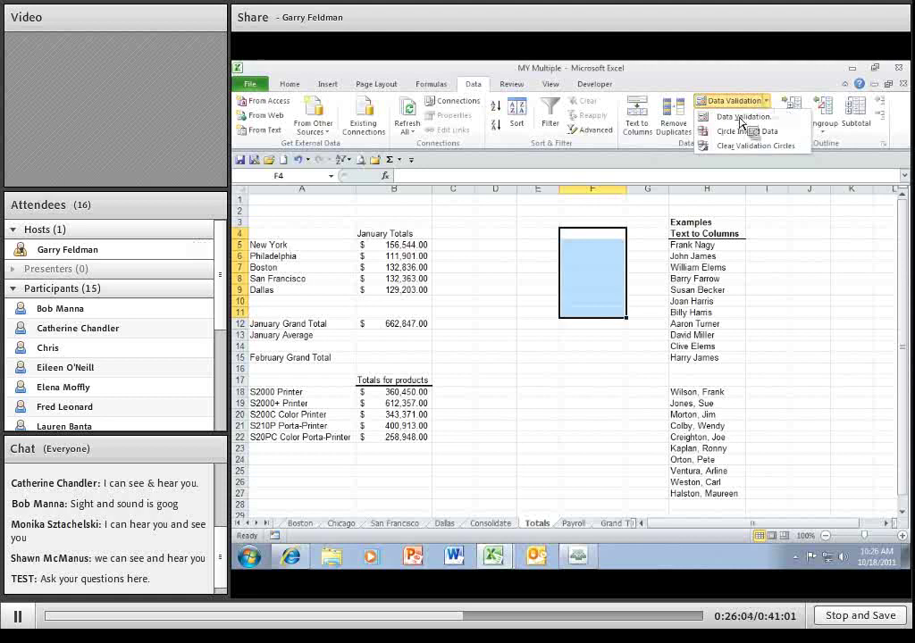
pyautogui.click(741, 117)
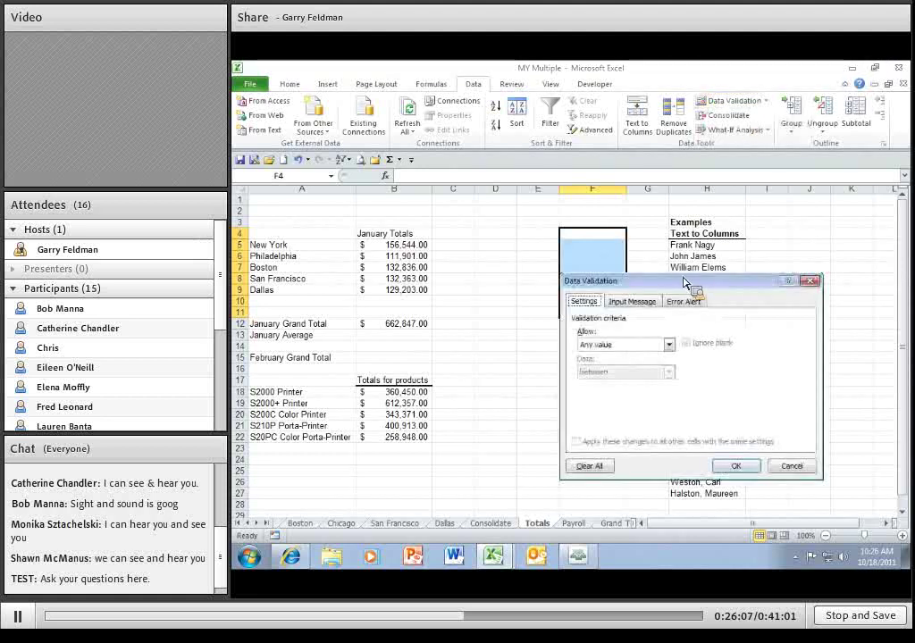
pyautogui.moveTo(686, 283); pyautogui.dragTo(769, 212)
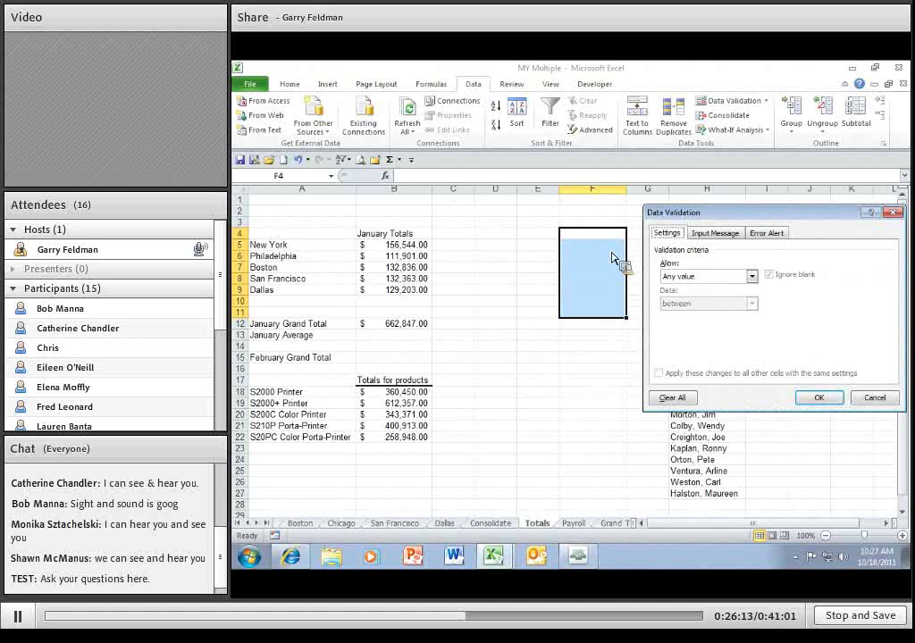
pyautogui.click(753, 277)
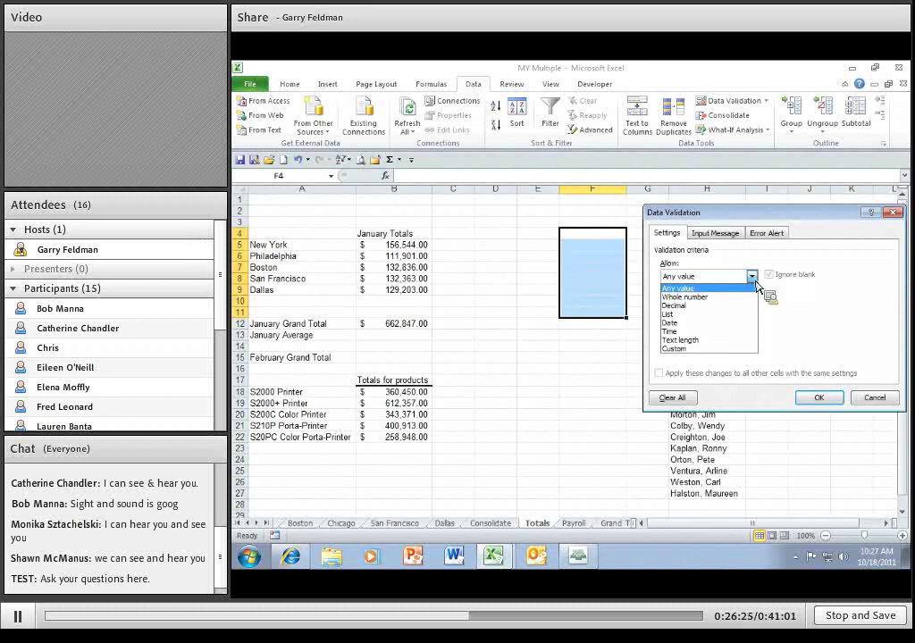
pyautogui.click(675, 314)
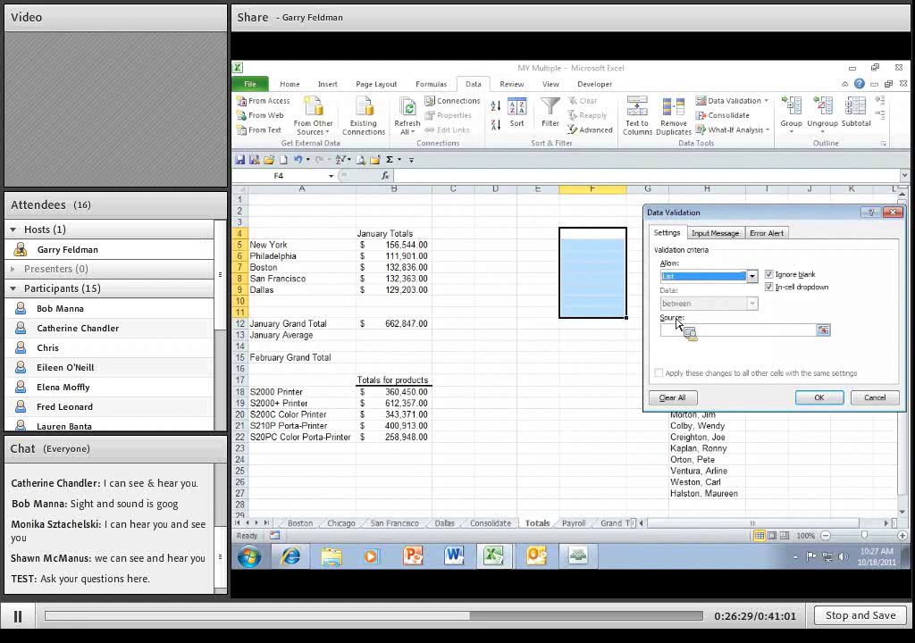
pyautogui.click(681, 330)
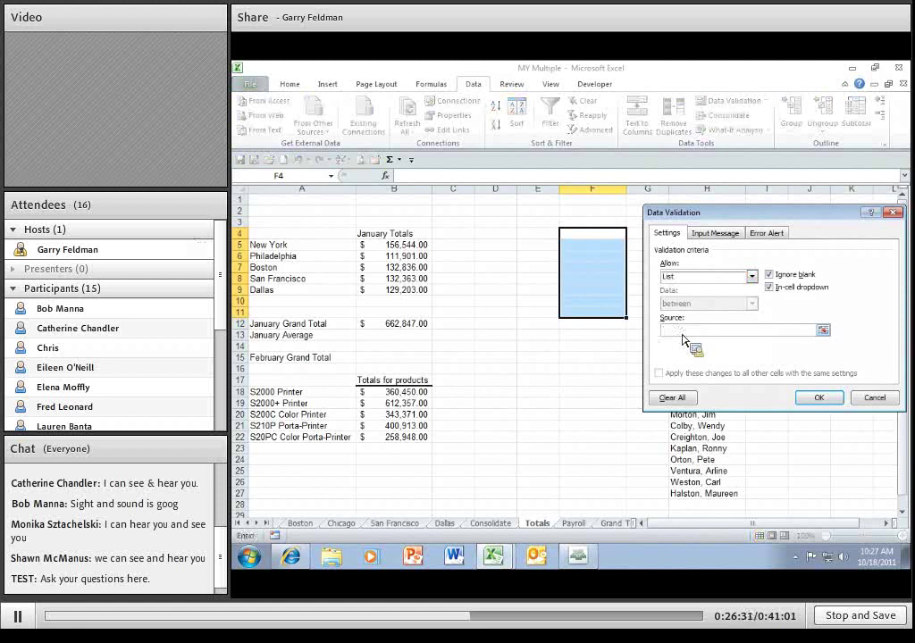
pyautogui.moveTo(268, 244); pyautogui.dragTo(304, 290)
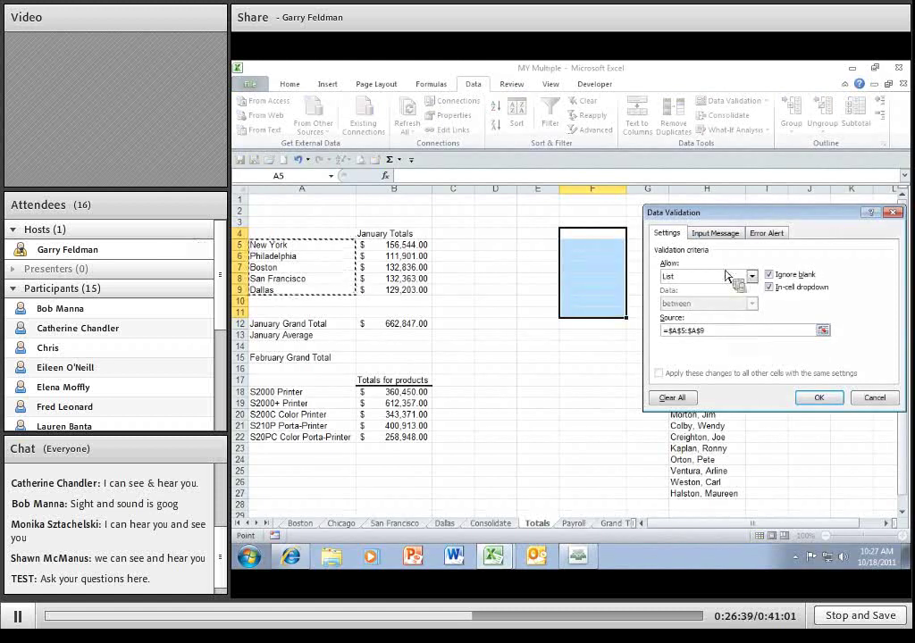
# Step: Add the input message "Select from listed cities only" with the title City, keep the Stop error style, and apply the validation
pyautogui.click(719, 234)
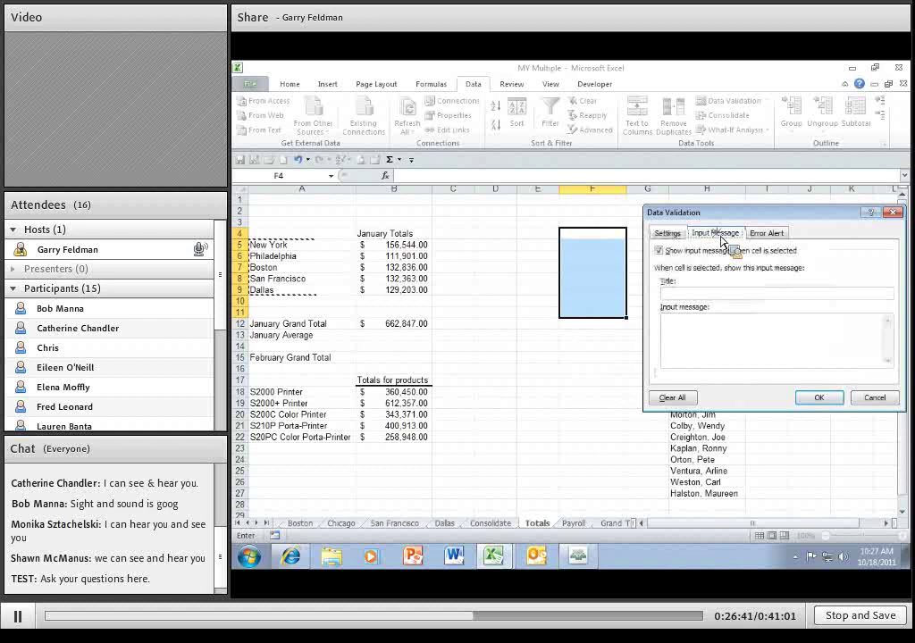
pyautogui.click(681, 295)
pyautogui.write('City')
pyautogui.press('Tab')
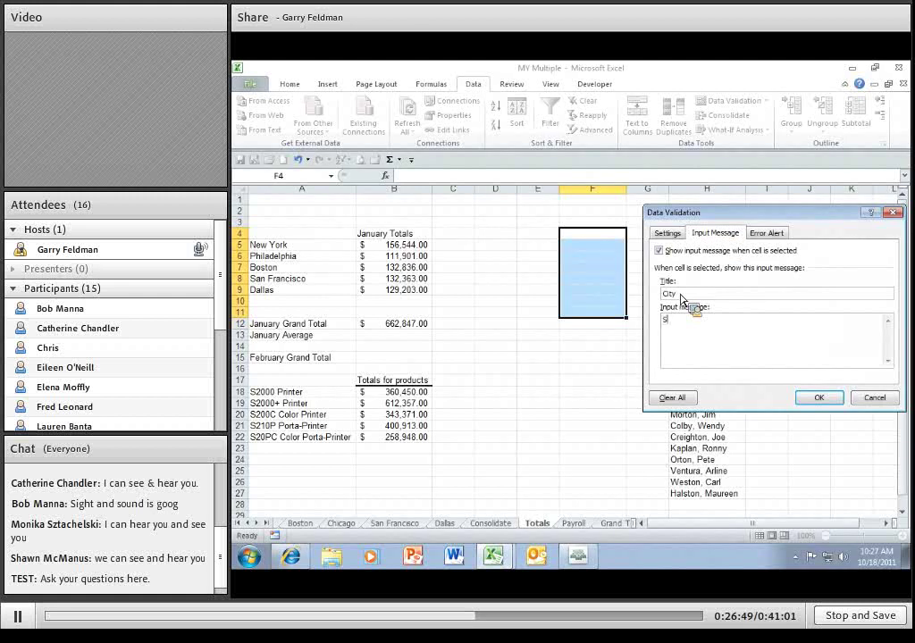
pyautogui.write('Select from listed cities only')
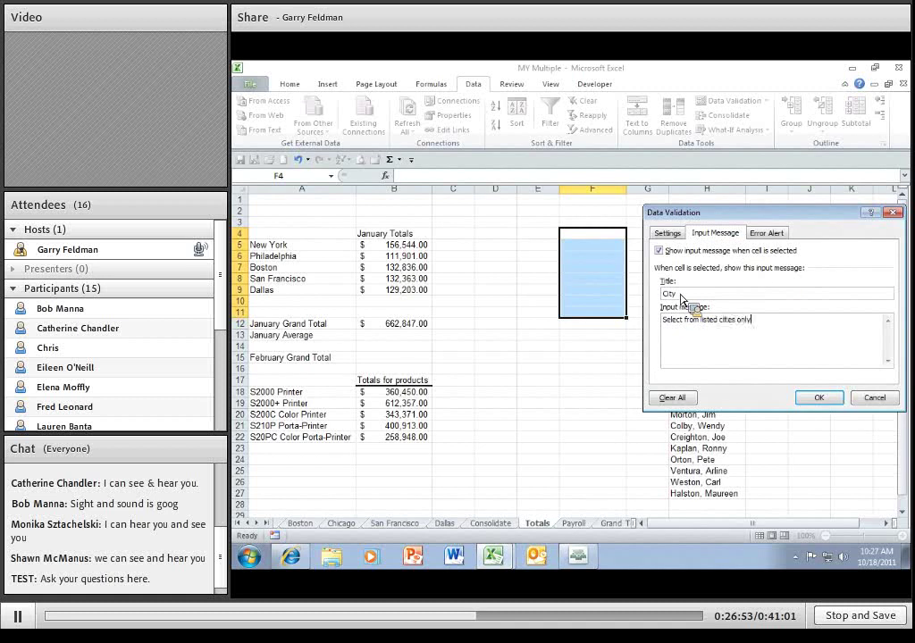
pyautogui.click(768, 234)
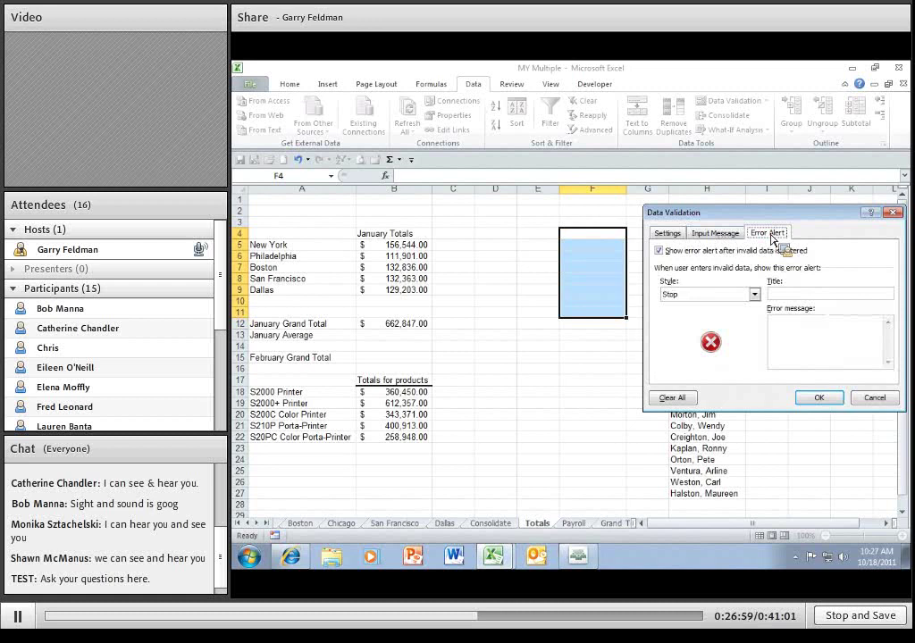
pyautogui.click(755, 295)
pyautogui.click(820, 401)
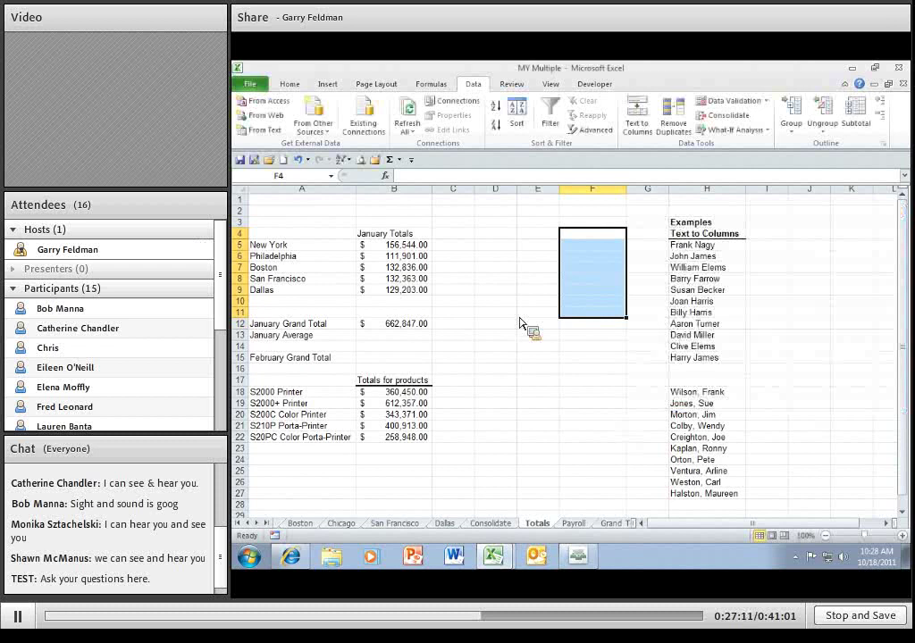
# Step: Choose Philadelphia for F4 and San Francisco for F5 from the validated city list
pyautogui.click(594, 234)
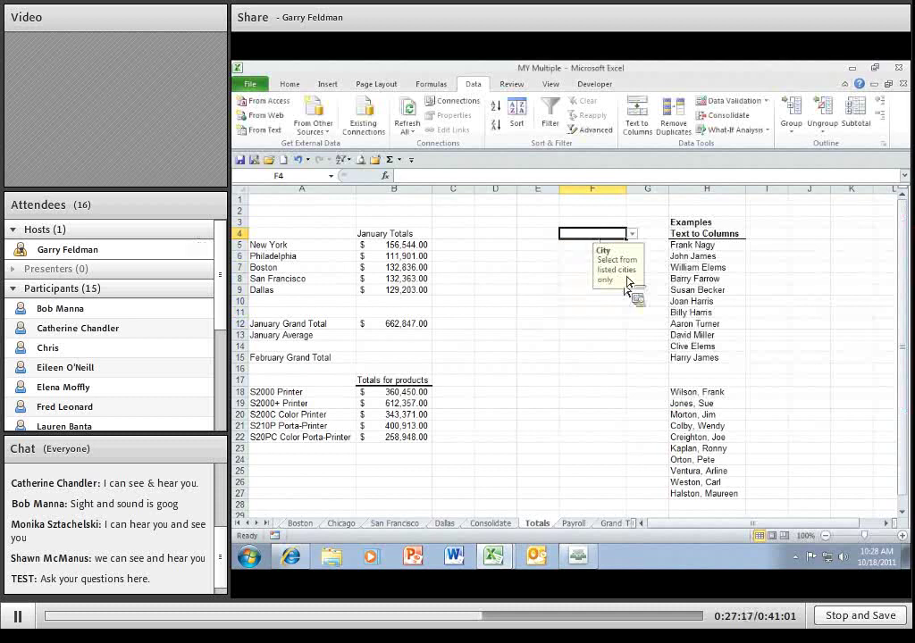
pyautogui.click(631, 233)
pyautogui.click(581, 254)
pyautogui.press('Return')
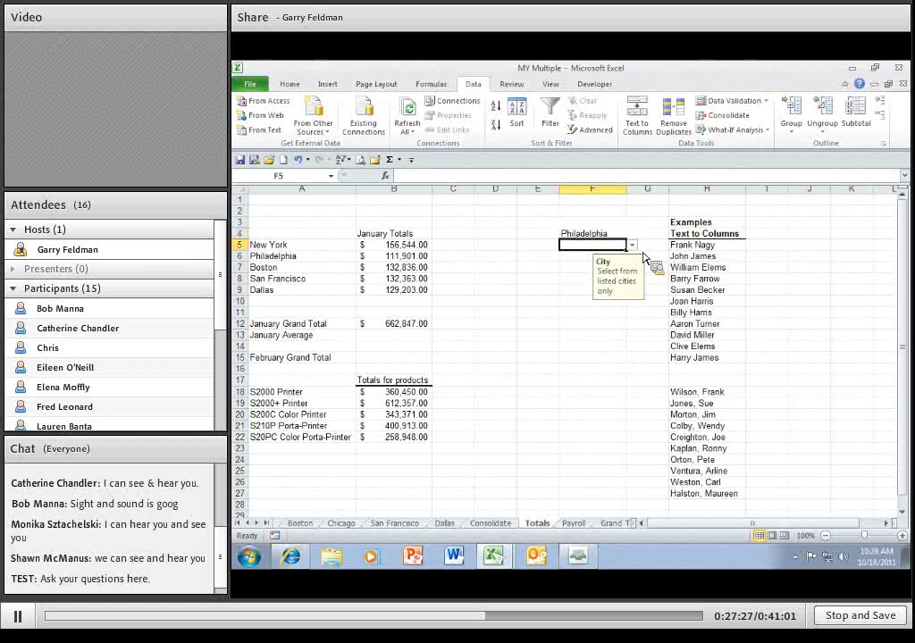
pyautogui.click(632, 244)
pyautogui.click(590, 282)
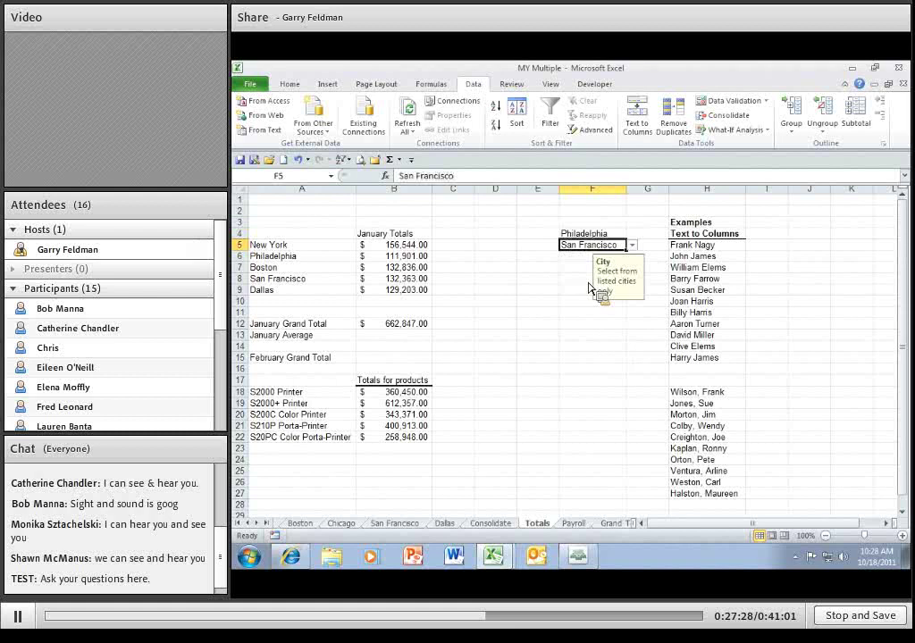
pyautogui.press('Return')
# Step: Try to enter the unlisted city Chicago in F6, and cancel the entry
pyautogui.write('Chica')
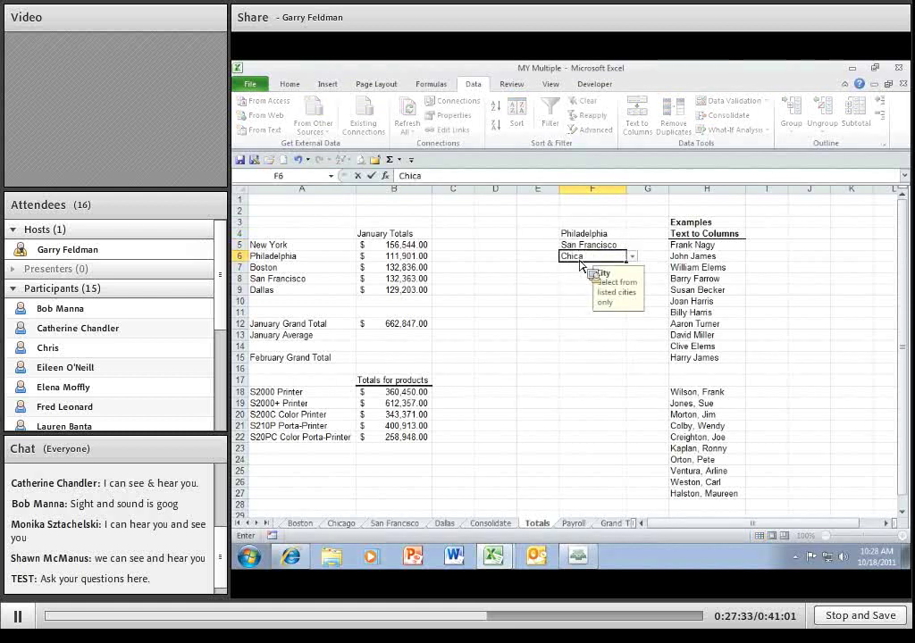
pyautogui.write('go')
pyautogui.press('Return')
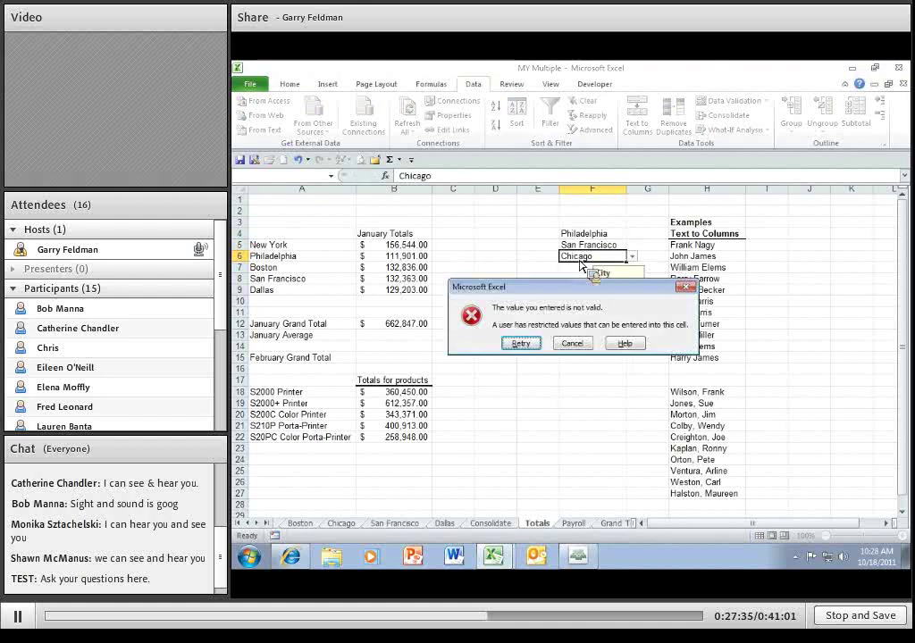
pyautogui.click(572, 344)
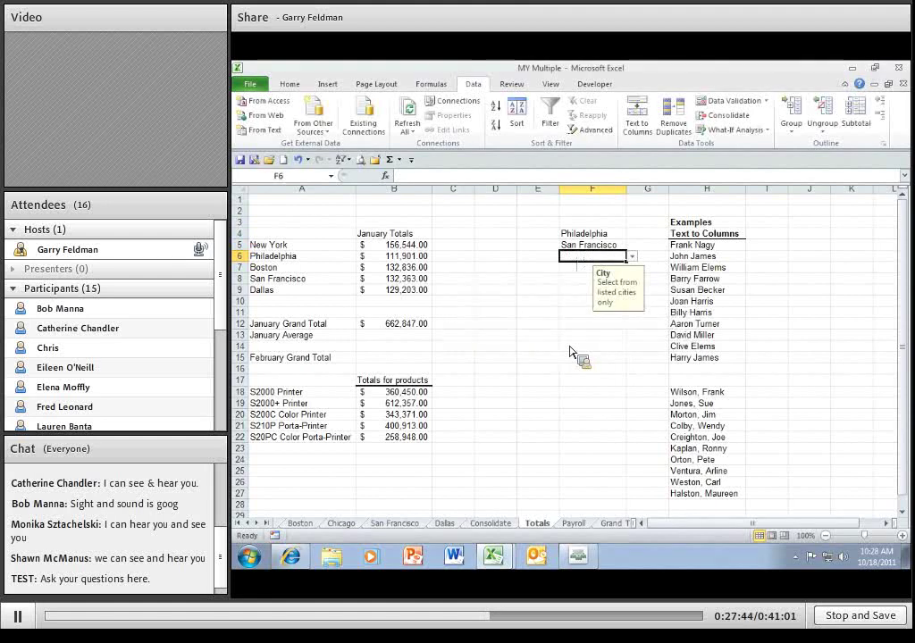
# Step: Check which cells in column F carry the City input message, comparing the validated range with F12 below it
pyautogui.click(611, 323)
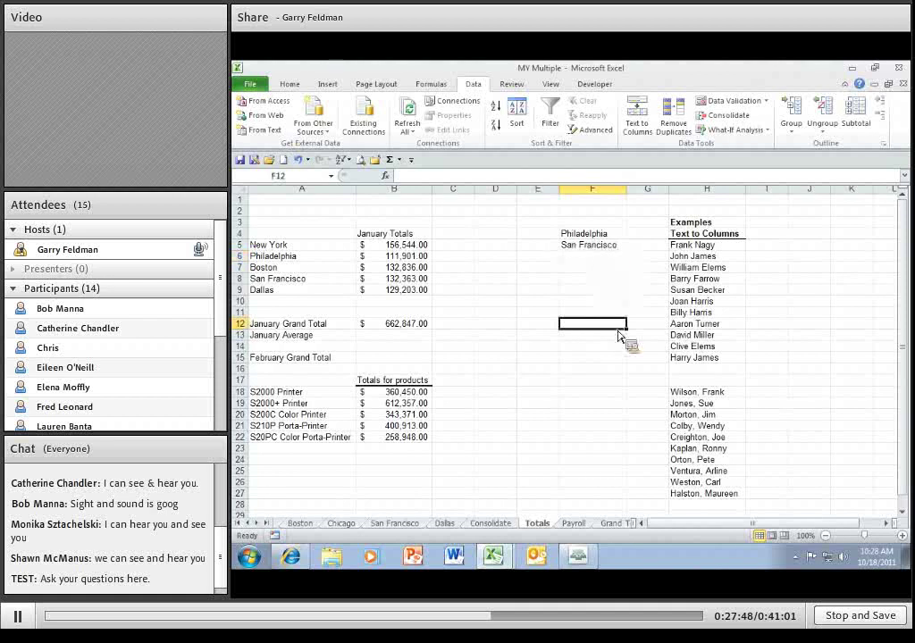
pyautogui.moveTo(590, 234); pyautogui.dragTo(593, 280)
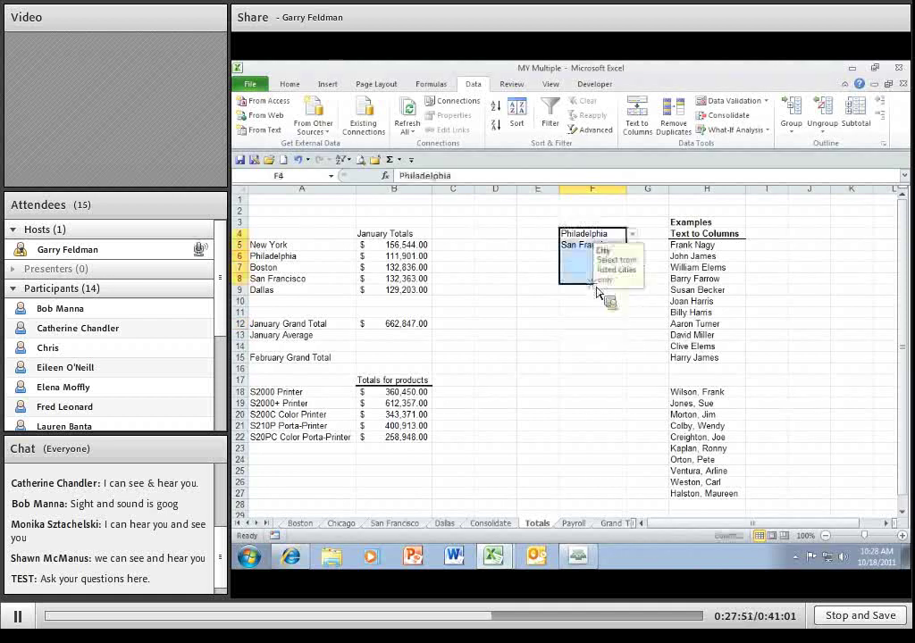
pyautogui.click(594, 305)
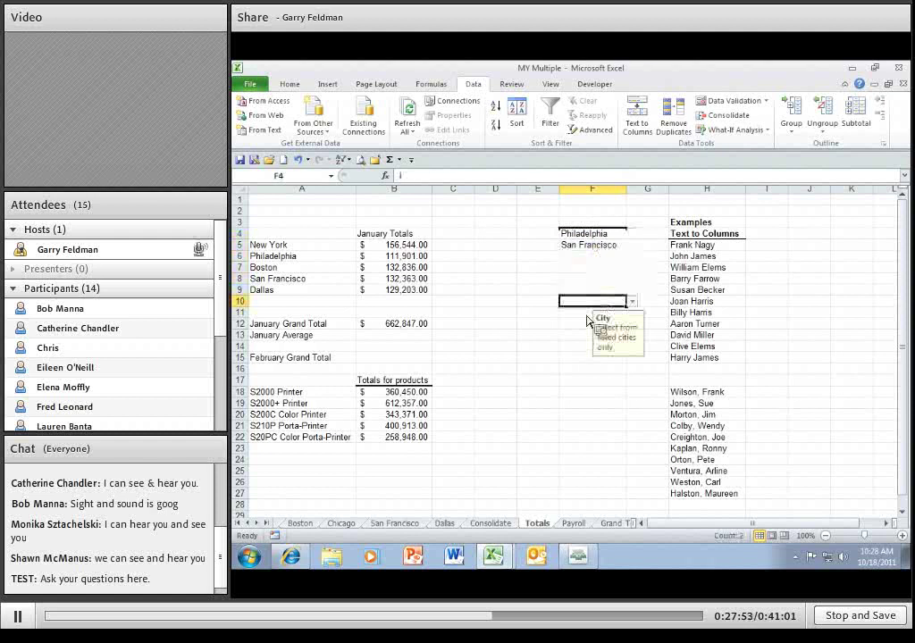
pyautogui.click(590, 324)
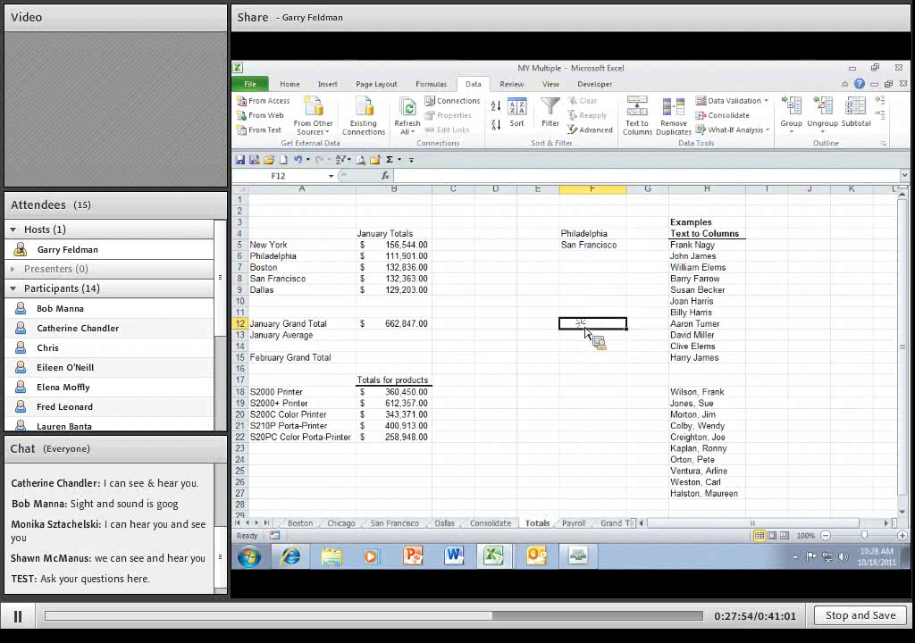
pyautogui.moveTo(590, 234); pyautogui.dragTo(592, 304)
pyautogui.click(534, 360)
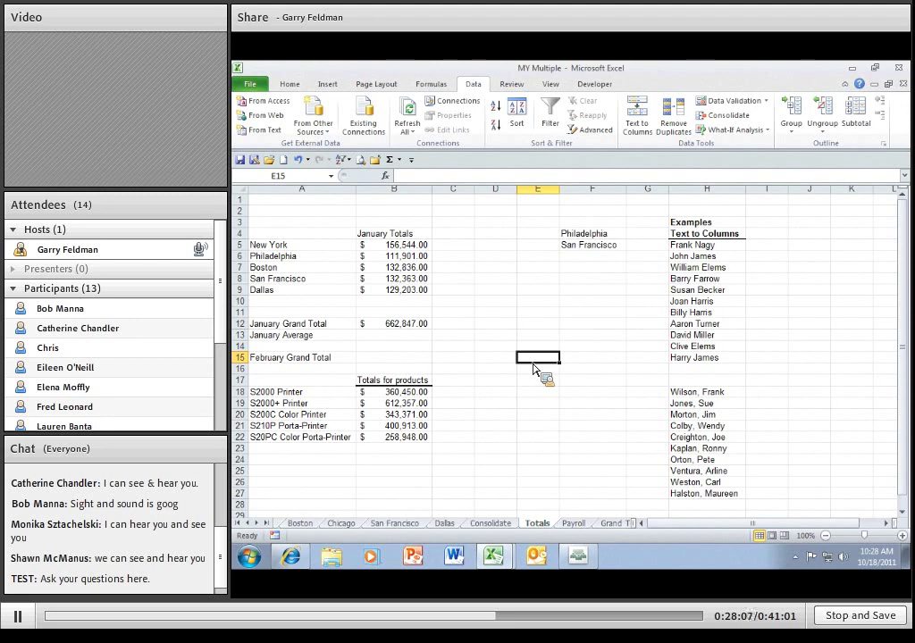
# Step: Start a data validation rule for cells J3:J10 on the Totals sheet that allows only dates
pyautogui.moveTo(808, 222); pyautogui.dragTo(810, 300)
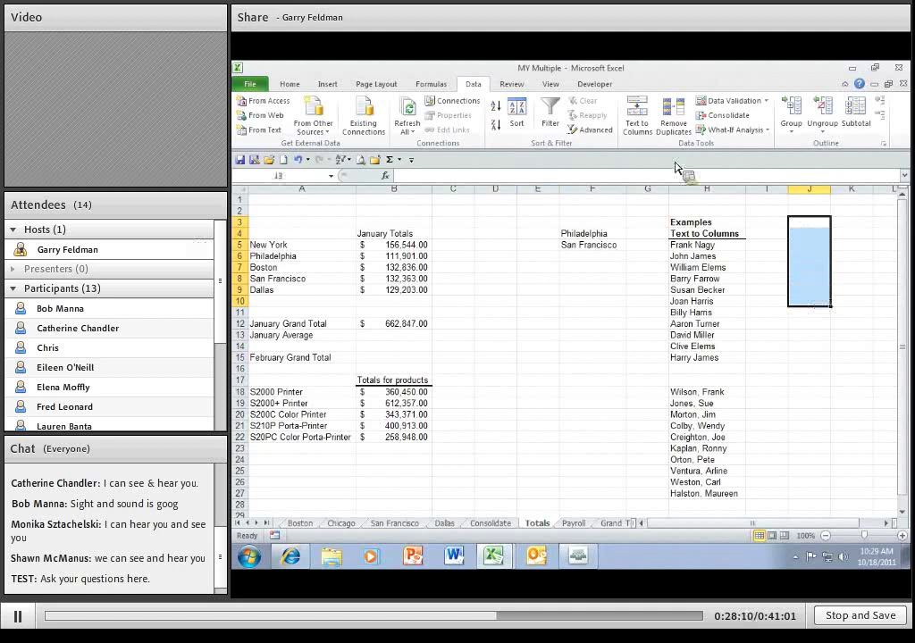
pyautogui.click(766, 100)
pyautogui.click(756, 117)
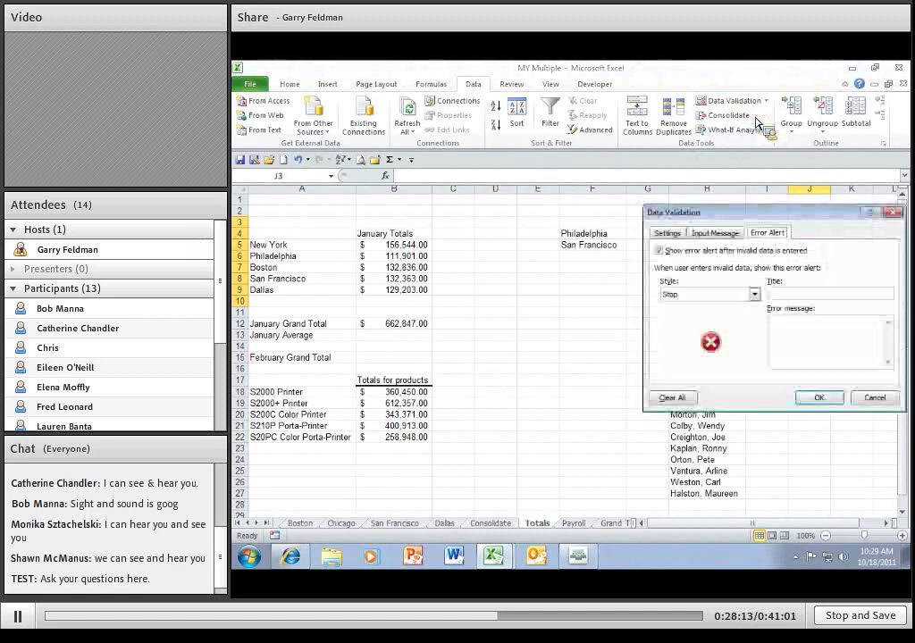
pyautogui.moveTo(706, 212); pyautogui.dragTo(497, 196)
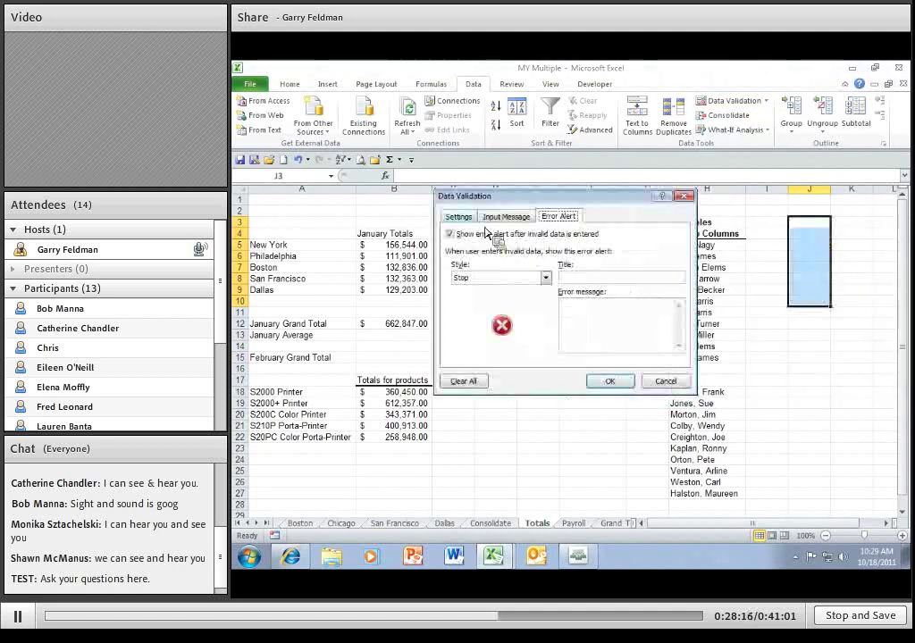
pyautogui.click(458, 216)
pyautogui.click(543, 260)
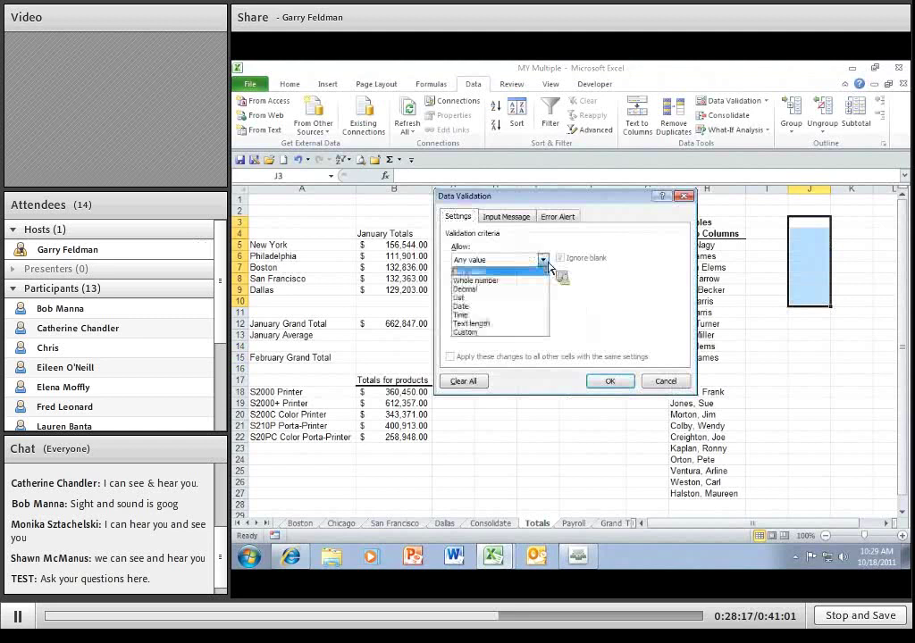
pyautogui.click(471, 308)
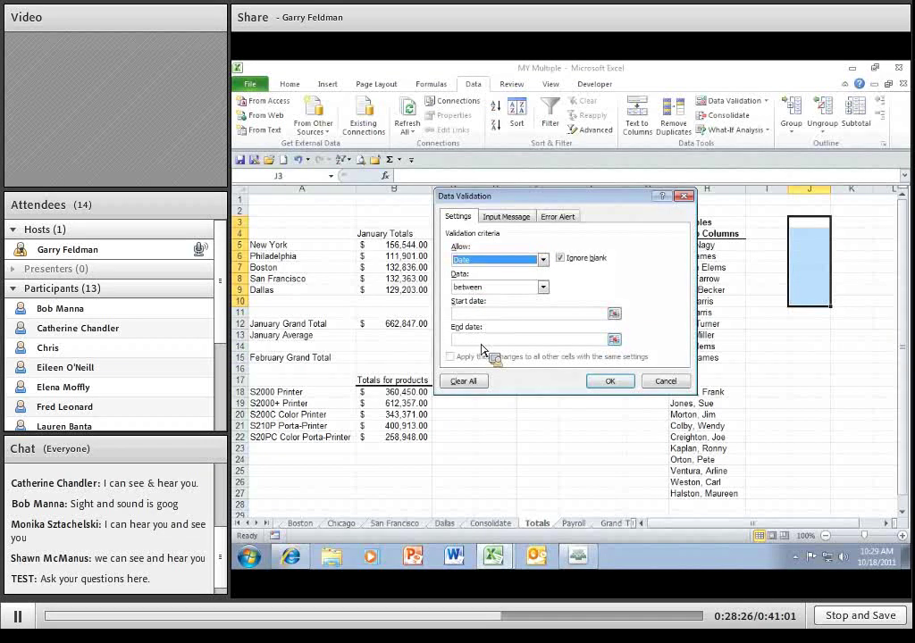
# Step: Require the dates to be greater than the start date 10/1/10, and apply the validation
pyautogui.click(542, 286)
pyautogui.click(800, 257)
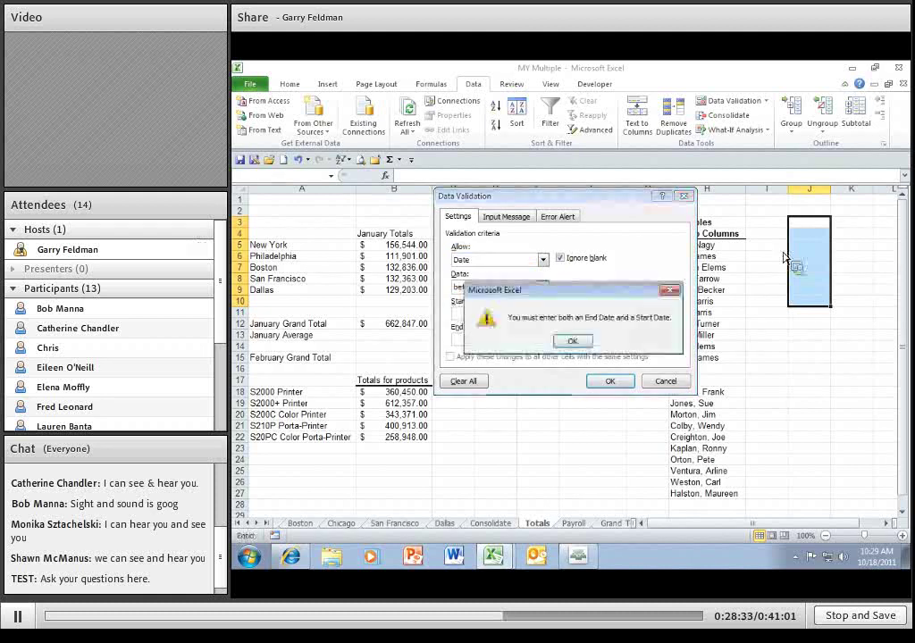
pyautogui.click(669, 289)
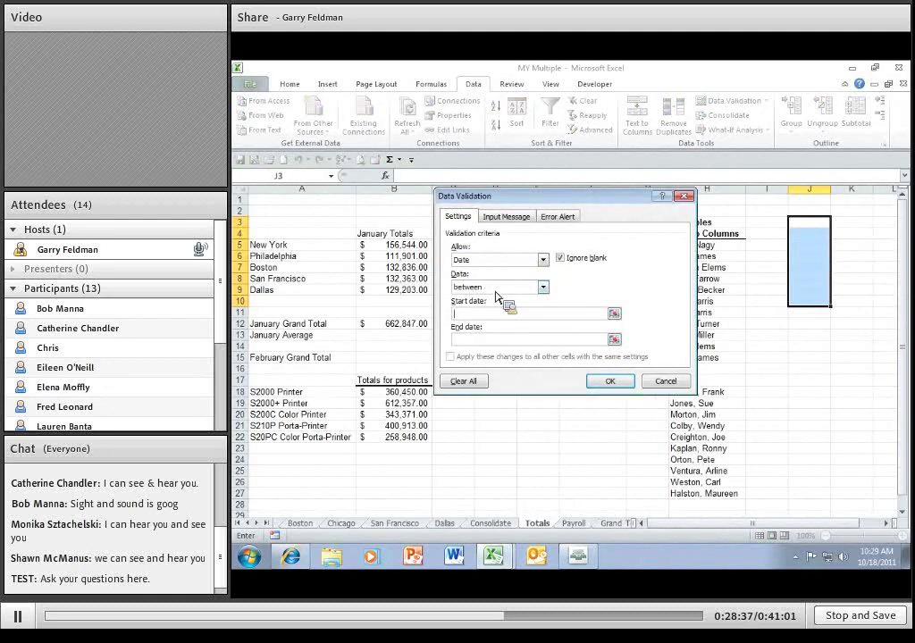
pyautogui.click(543, 287)
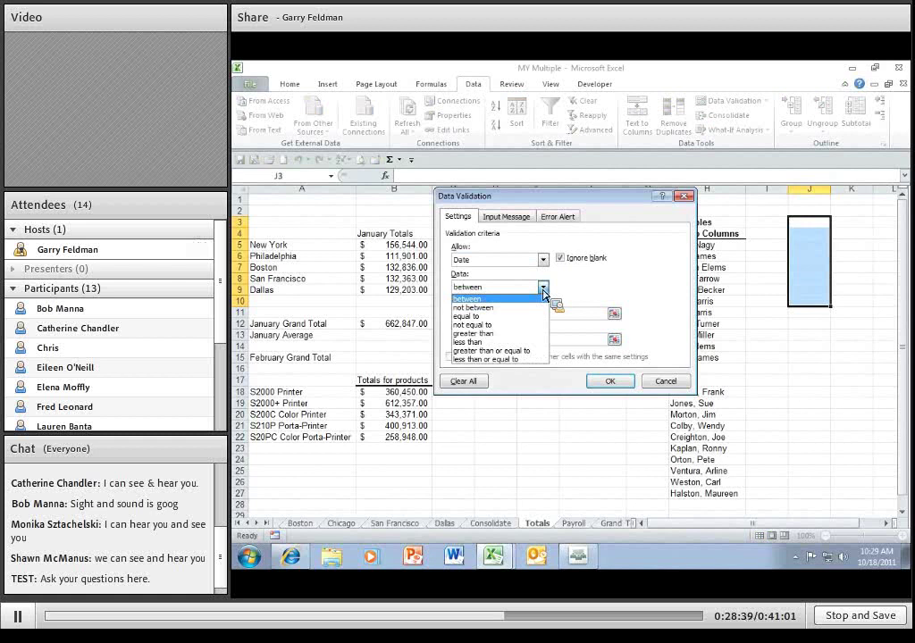
pyautogui.click(473, 333)
pyautogui.write('10')
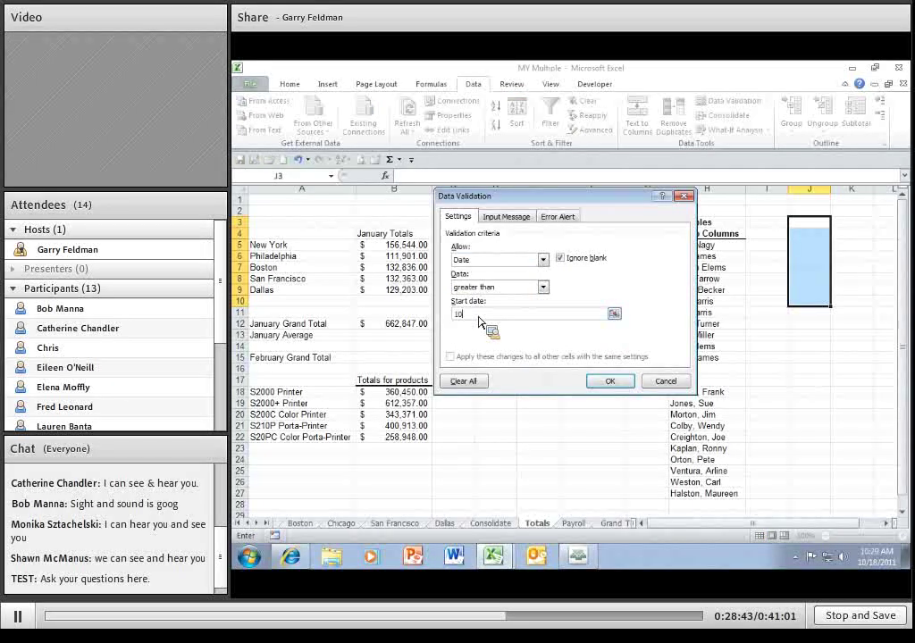
pyautogui.write('/1/10')
pyautogui.press('Return')
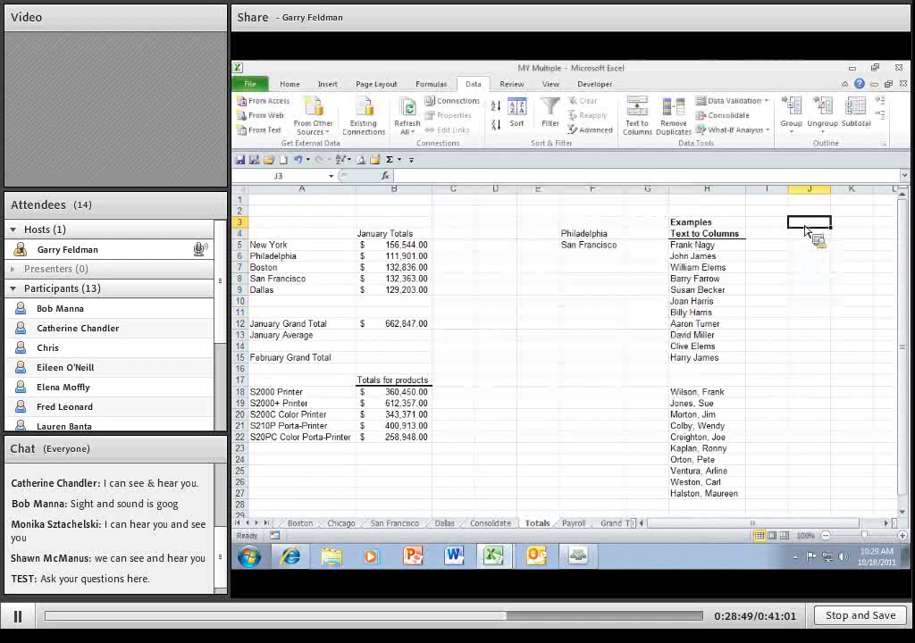
# Step: Enter the valid date 11/5/10 in cell J3
pyautogui.write('11/')
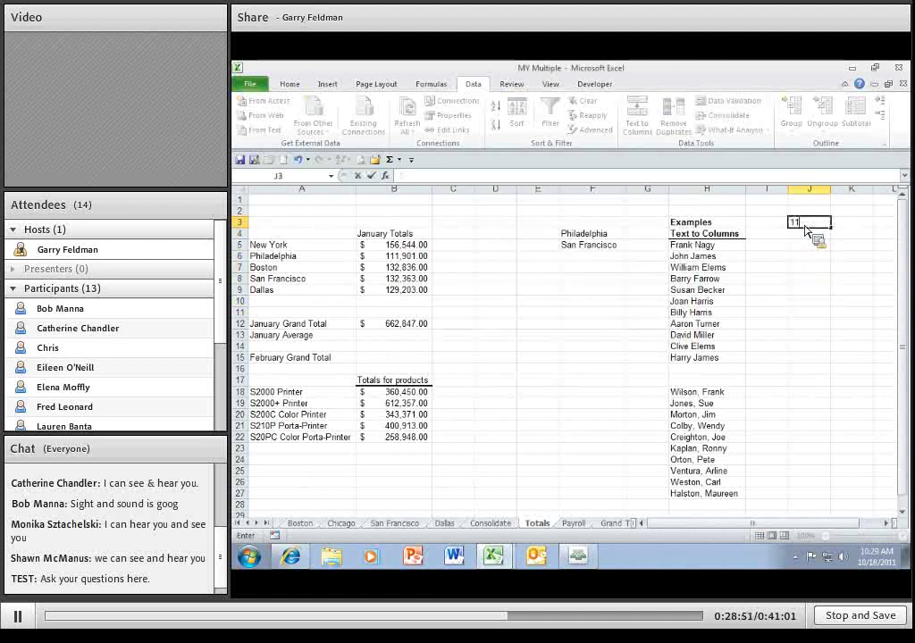
pyautogui.write('5/')
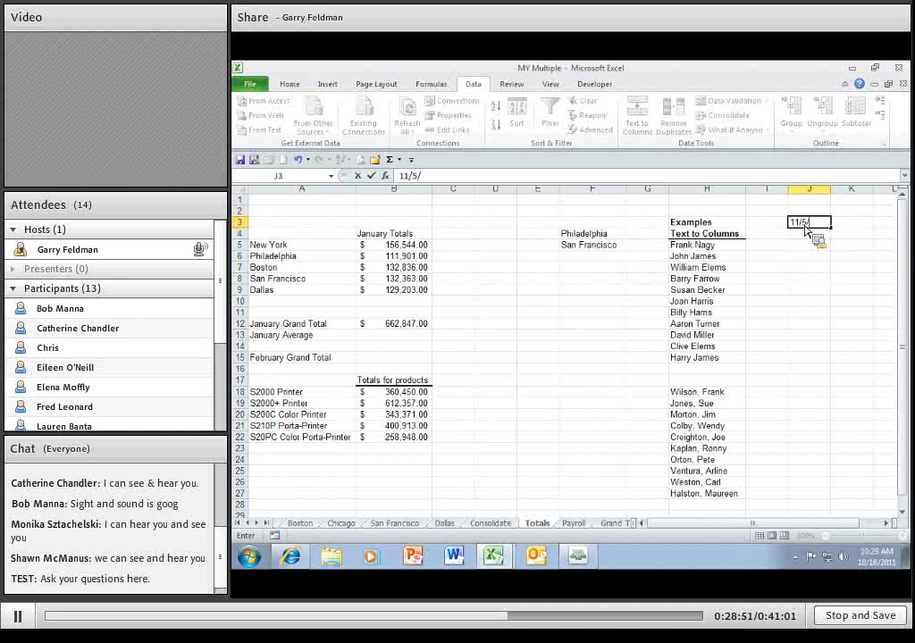
pyautogui.write('10')
pyautogui.press('Return')
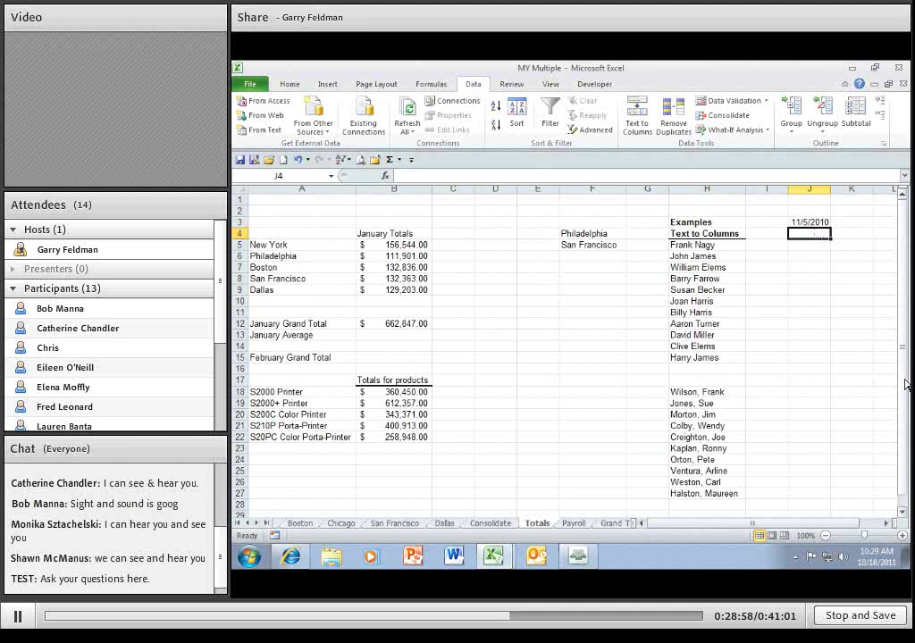
# Step: Try to enter the out-of-range date 10/1/09 in cell J4, and cancel the entry
pyautogui.write('1')
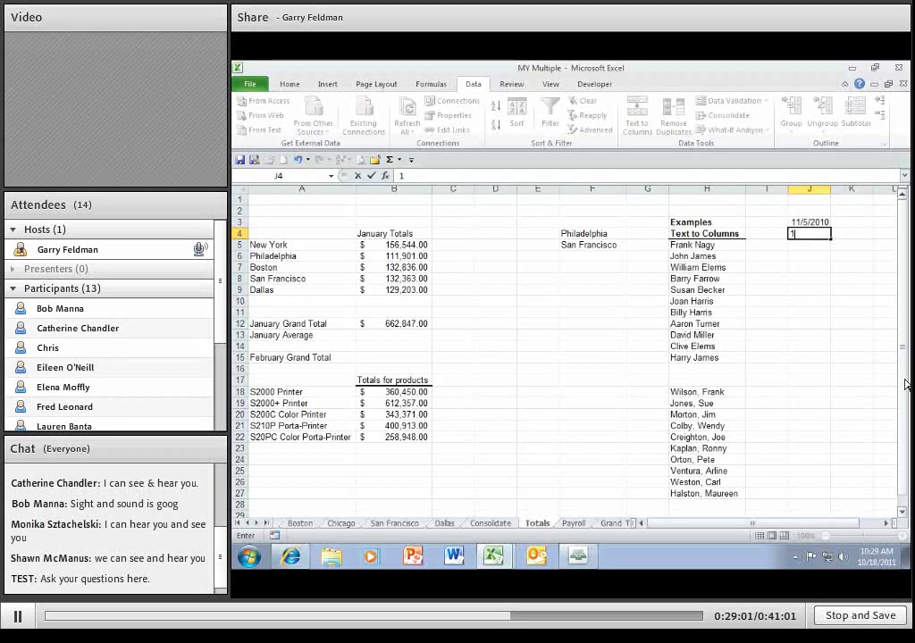
pyautogui.write('0/1/09')
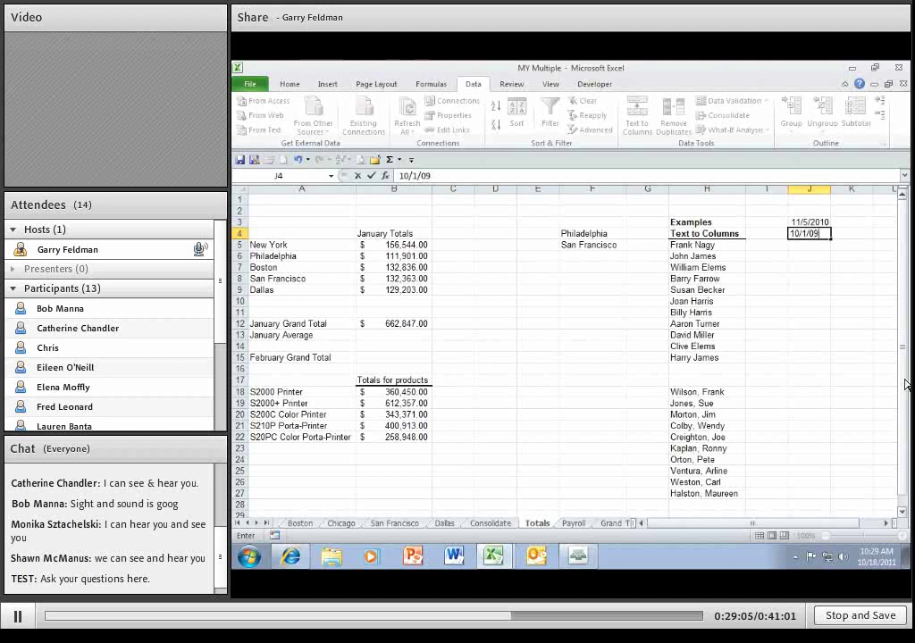
pyautogui.press('Return')
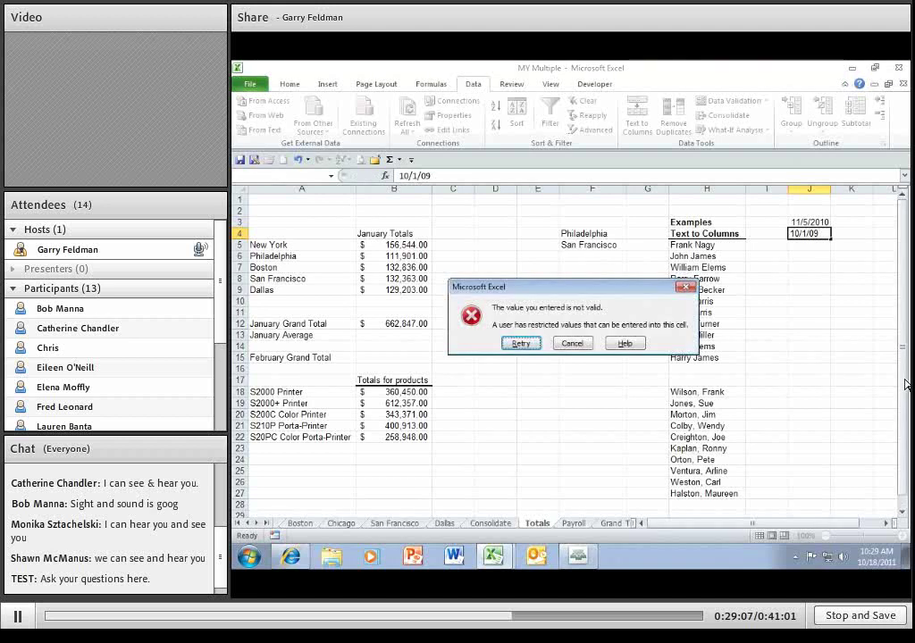
pyautogui.click(579, 344)
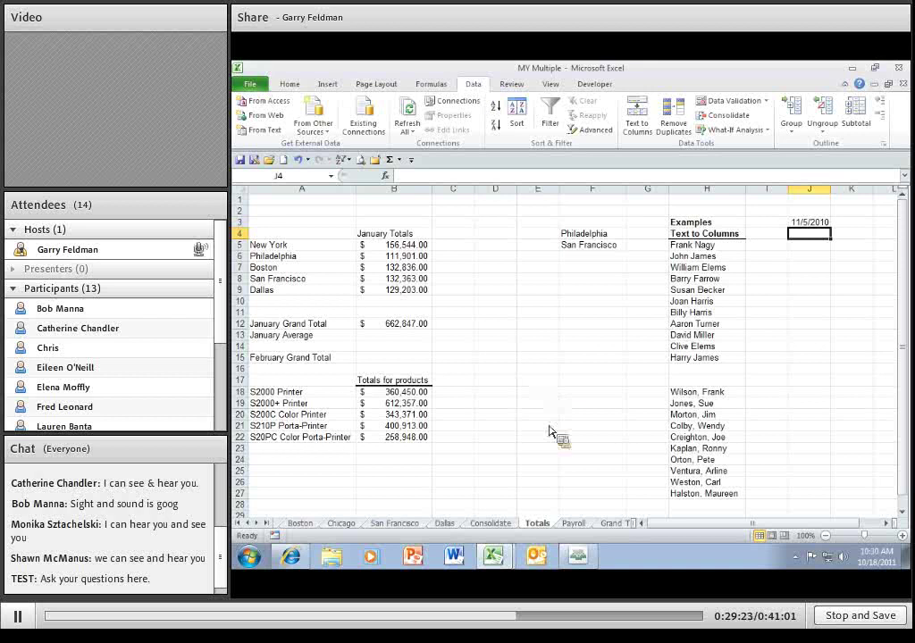
# Step: Go to the Grand Totals sheet and examine the Q1 values and subtotal formulas of each product group
pyautogui.click(611, 523)
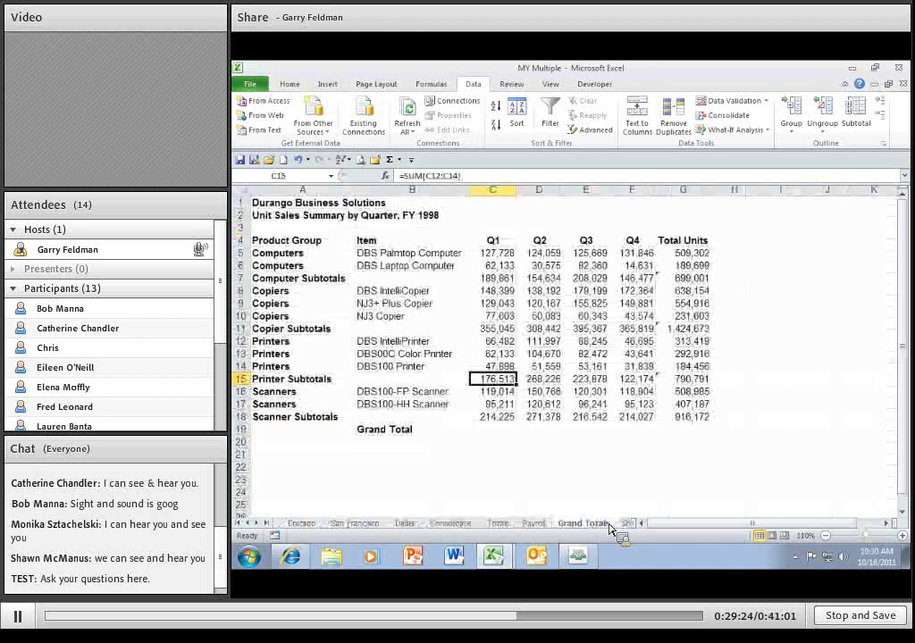
pyautogui.scroll(-1, 613, 509)
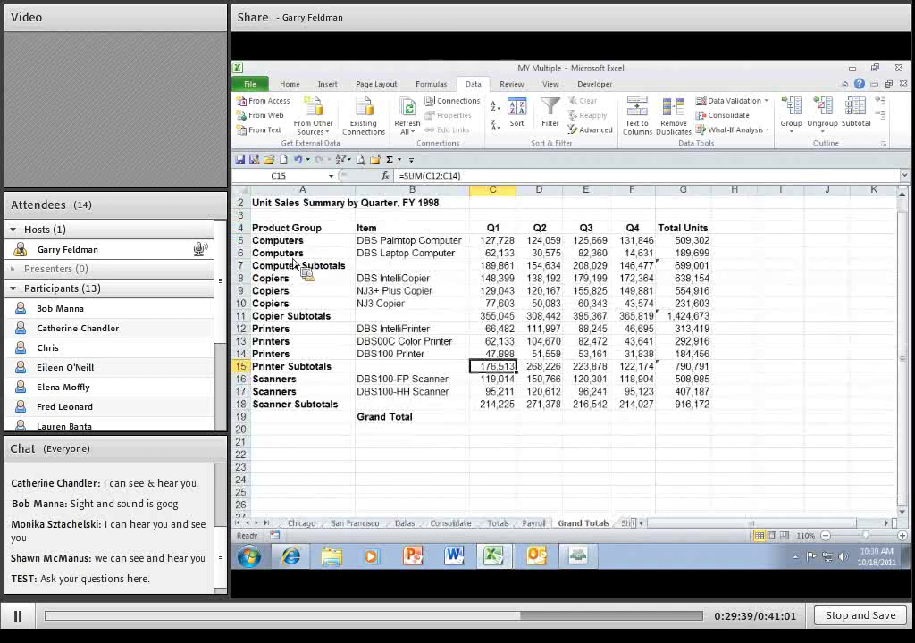
pyautogui.click(485, 256)
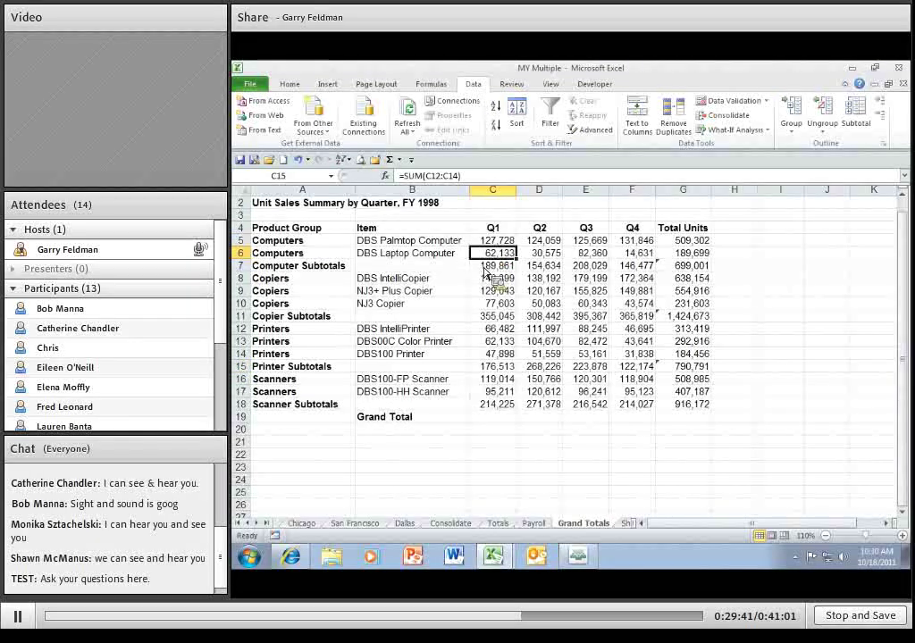
pyautogui.click(486, 268)
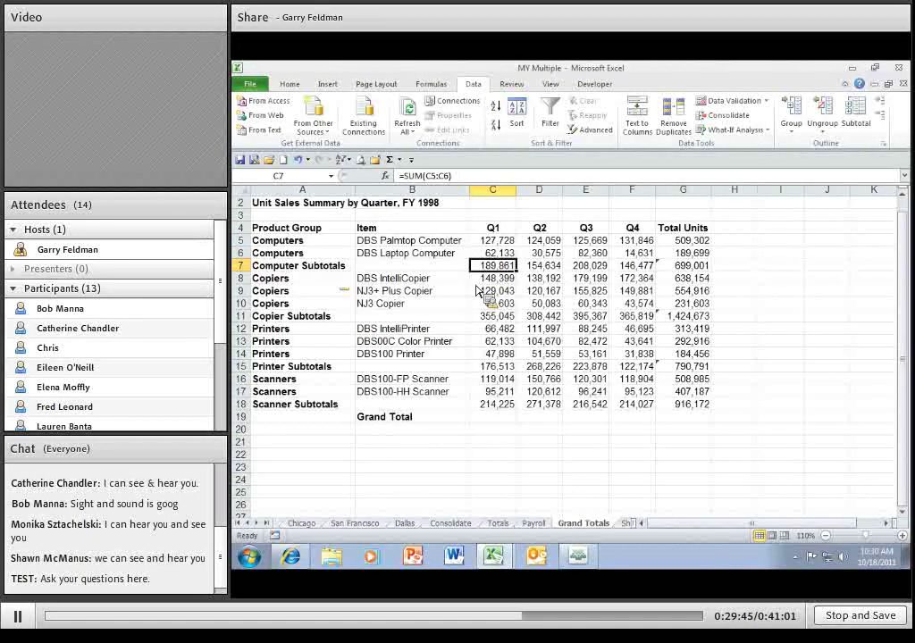
pyautogui.click(486, 303)
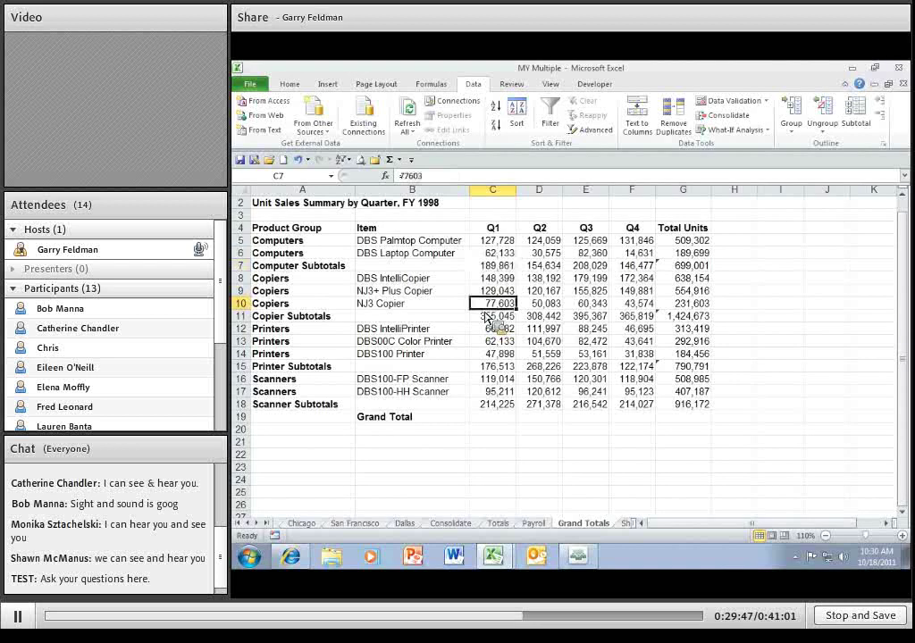
pyautogui.click(487, 316)
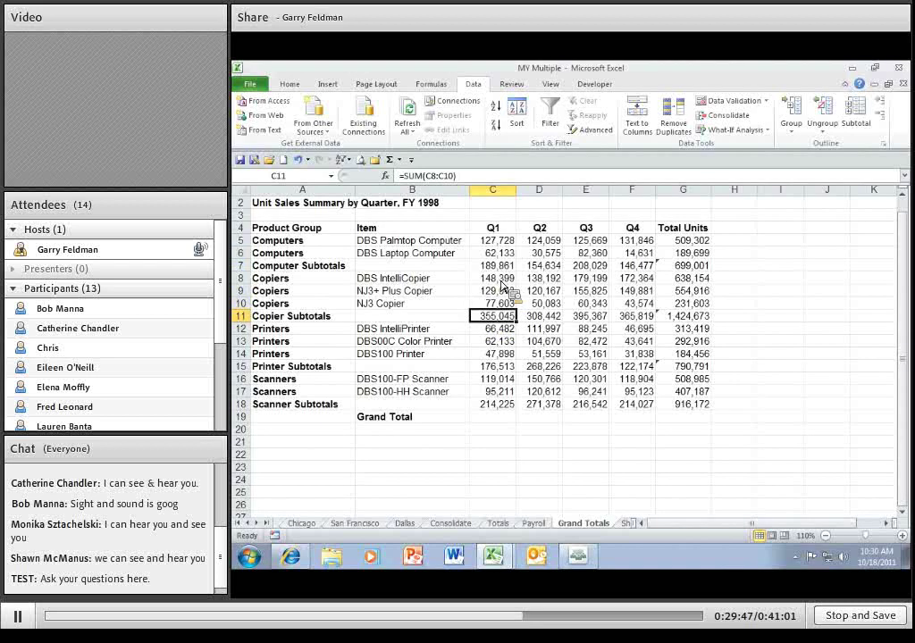
pyautogui.click(497, 343)
pyautogui.click(490, 355)
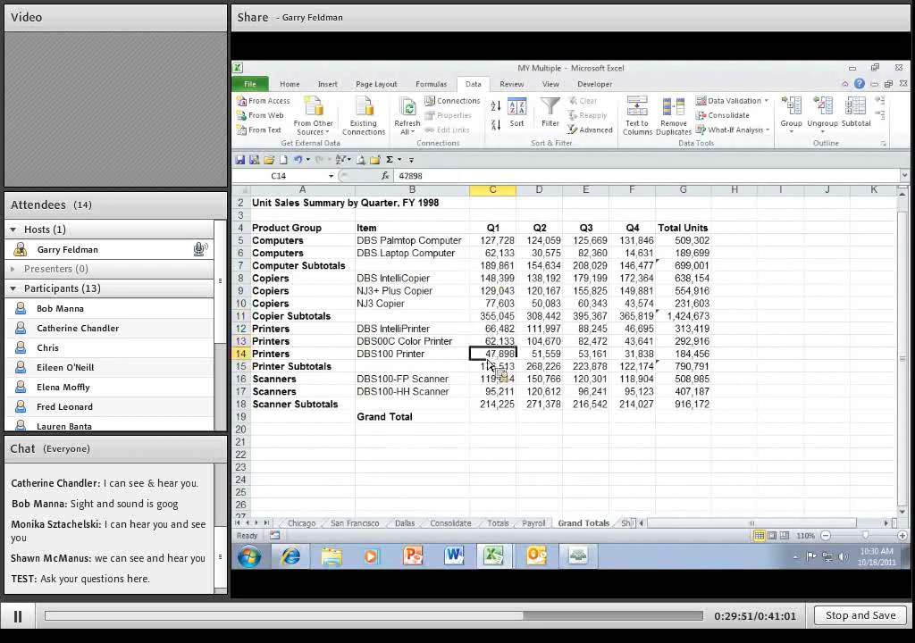
pyautogui.click(490, 367)
pyautogui.click(496, 380)
pyautogui.click(497, 392)
pyautogui.click(497, 404)
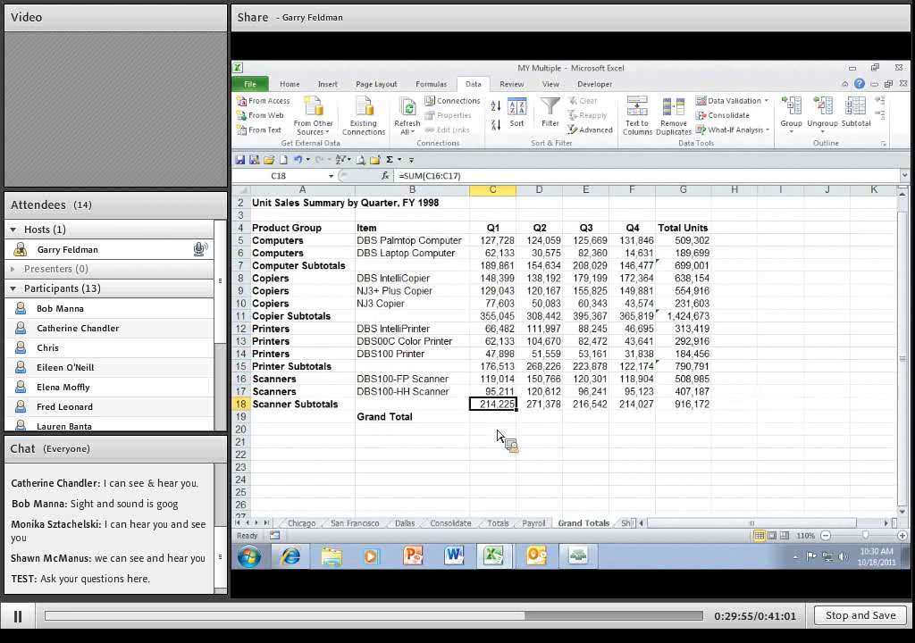
pyautogui.hotkey('ctrl', 'c')
pyautogui.press('Down')
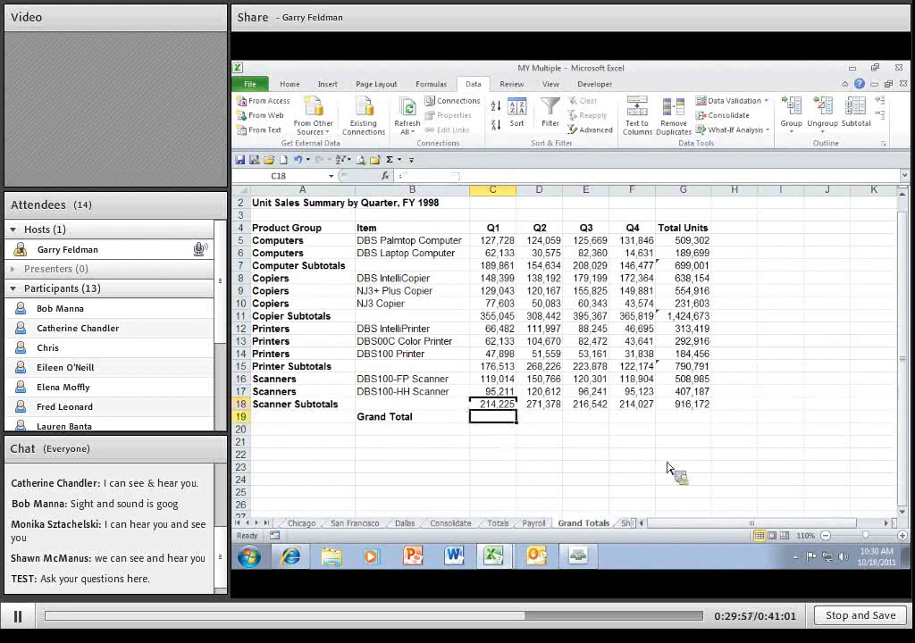
pyautogui.press('Escape')
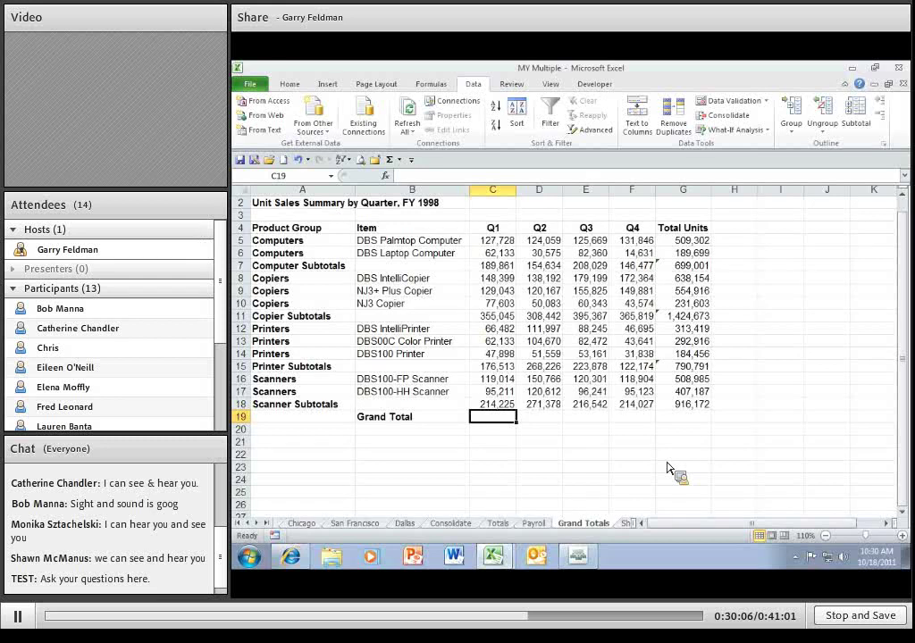
# Step: Fill the Grand Total row, C19:G19, with AutoSum formulas that add up the product group subtotals
pyautogui.moveTo(501, 418); pyautogui.dragTo(672, 424)
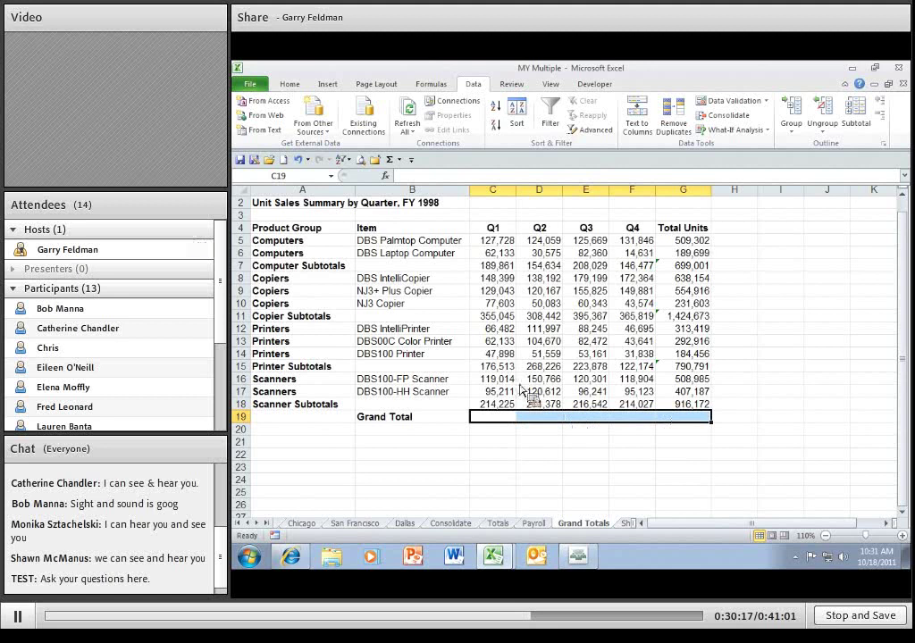
pyautogui.click(391, 161)
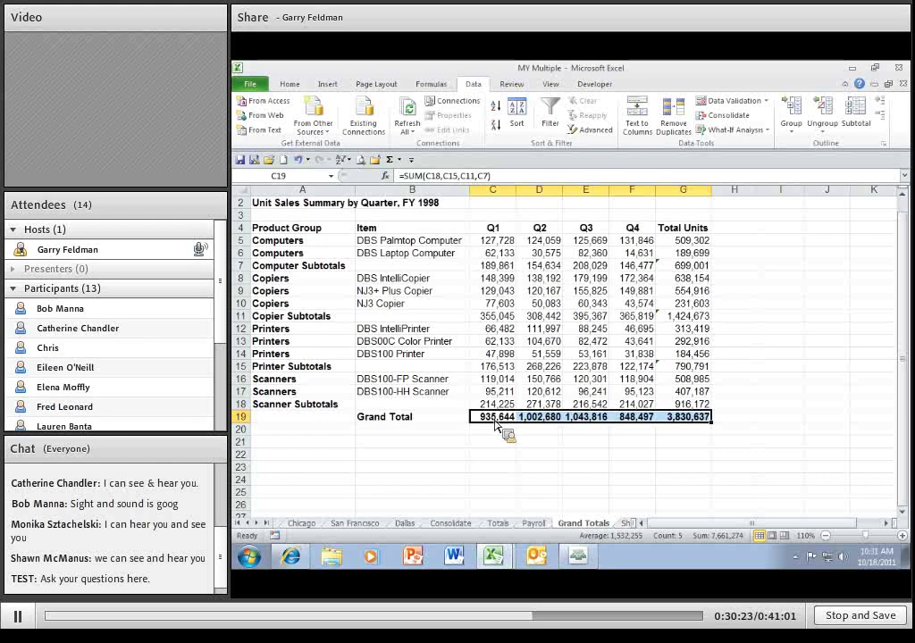
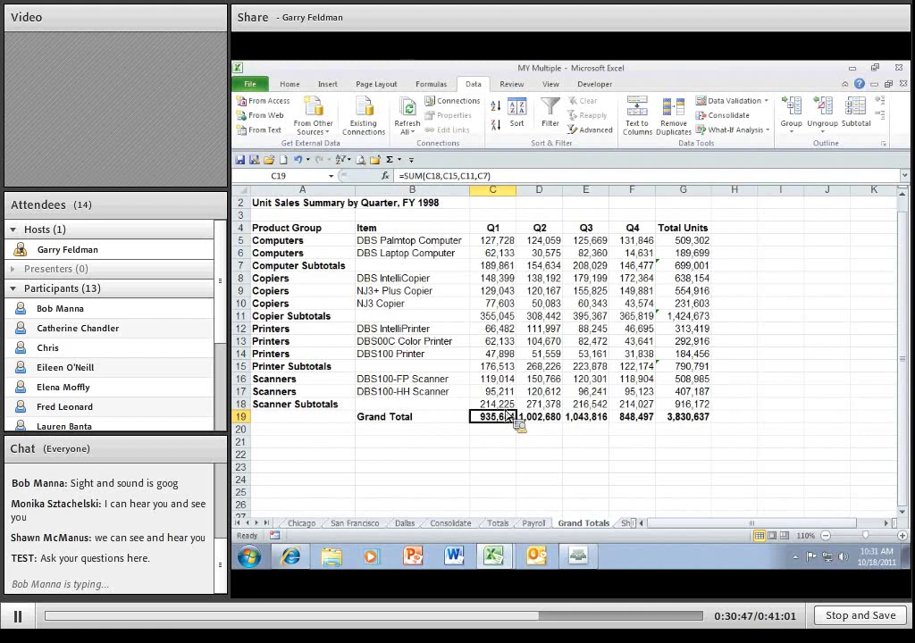
pyautogui.click(427, 472)
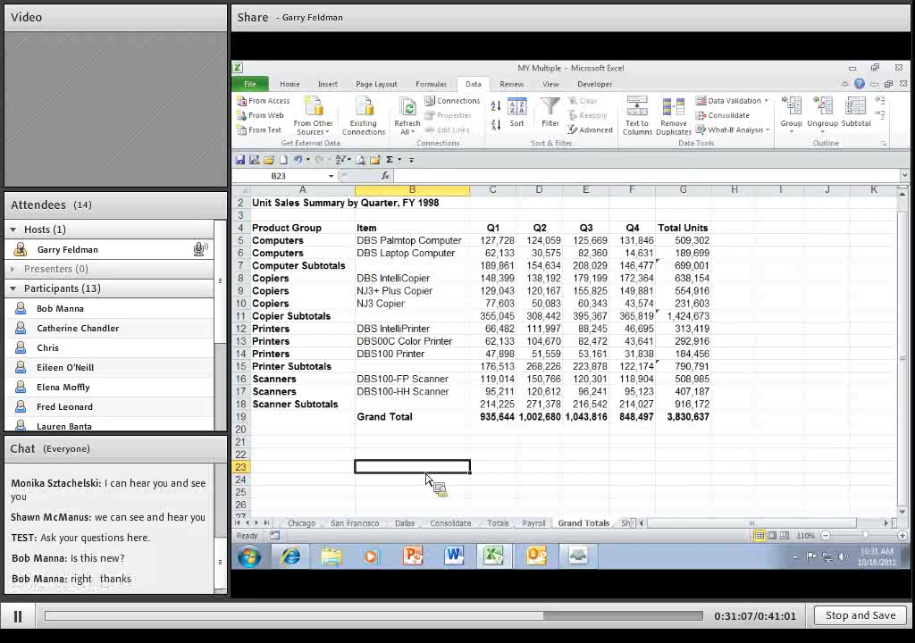
# Step: Clear the January to March sums for all five printers, B6:D10, on the Consolidate sheet
pyautogui.click(452, 522)
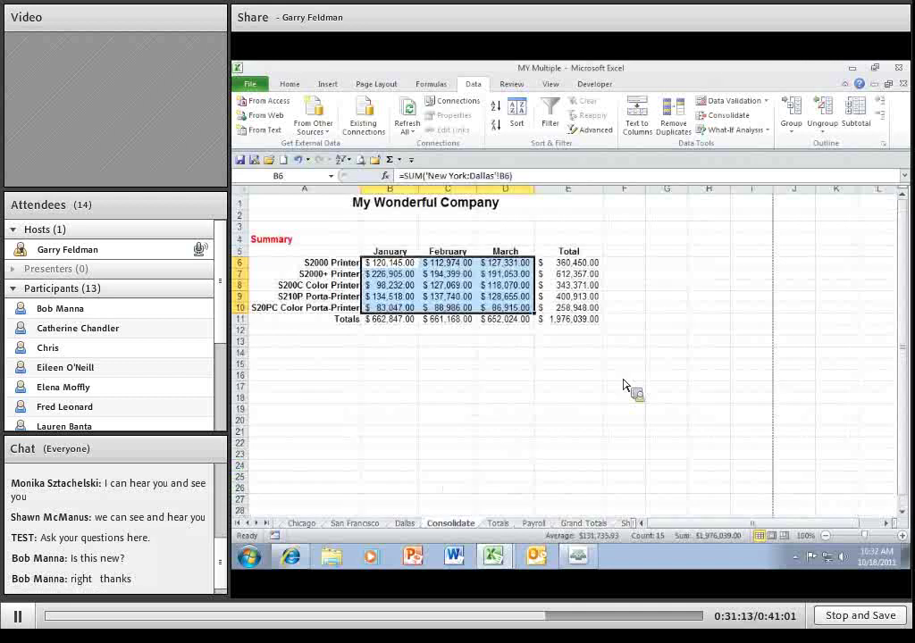
pyautogui.click(407, 267)
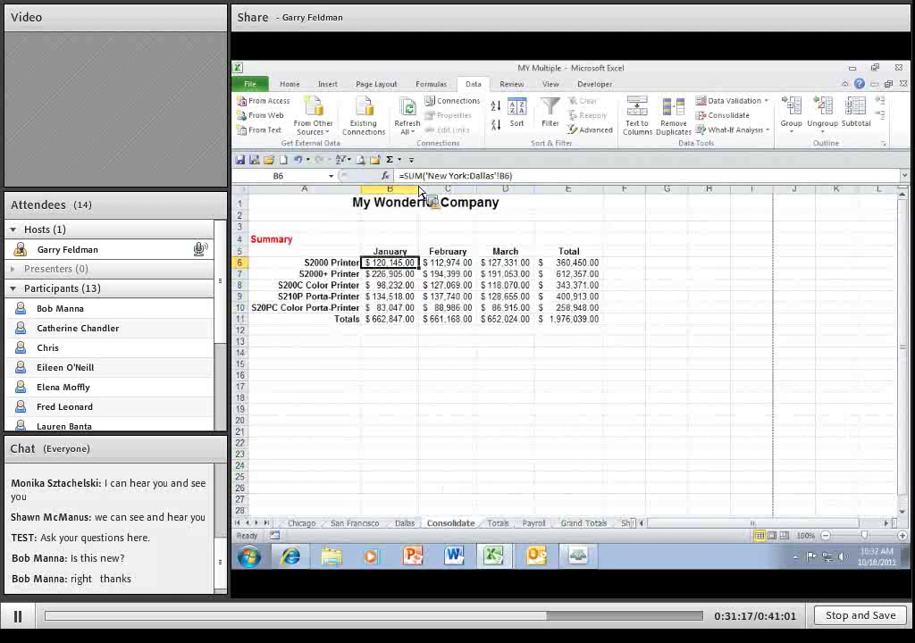
pyautogui.moveTo(393, 264); pyautogui.dragTo(506, 297)
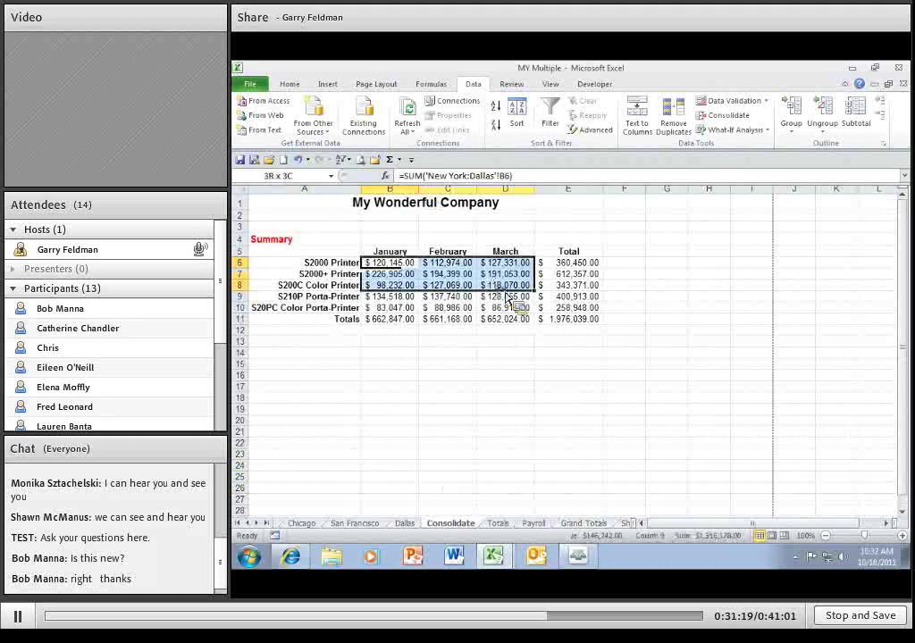
pyautogui.keyDown('shift'); pyautogui.click(514, 308); pyautogui.keyUp('shift')
pyautogui.press('Delete')
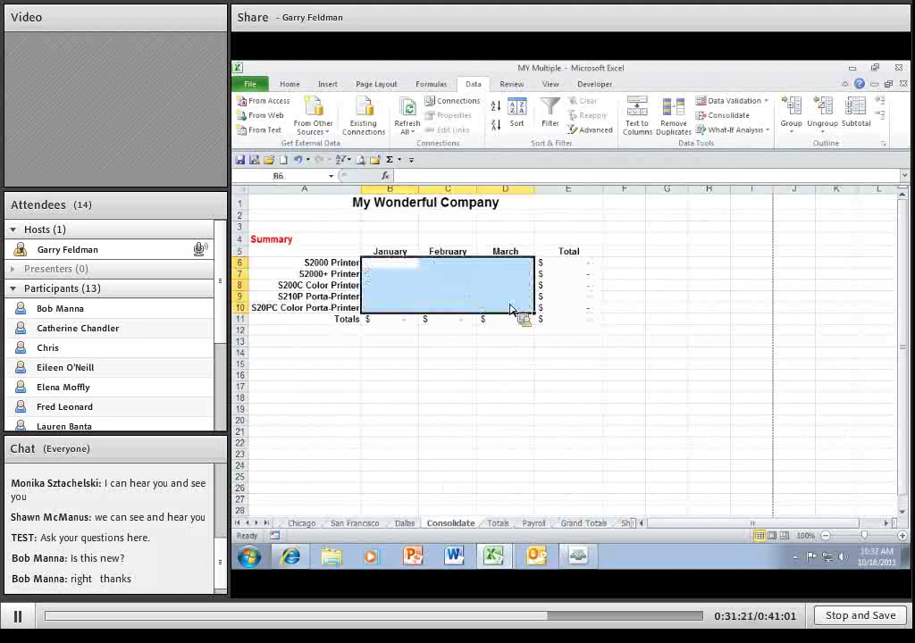
# Step: Start a Sum consolidation into B6:D10 of the Consolidate sheet, and add range B6:D10 of the New York sheet as a reference
pyautogui.click(446, 393)
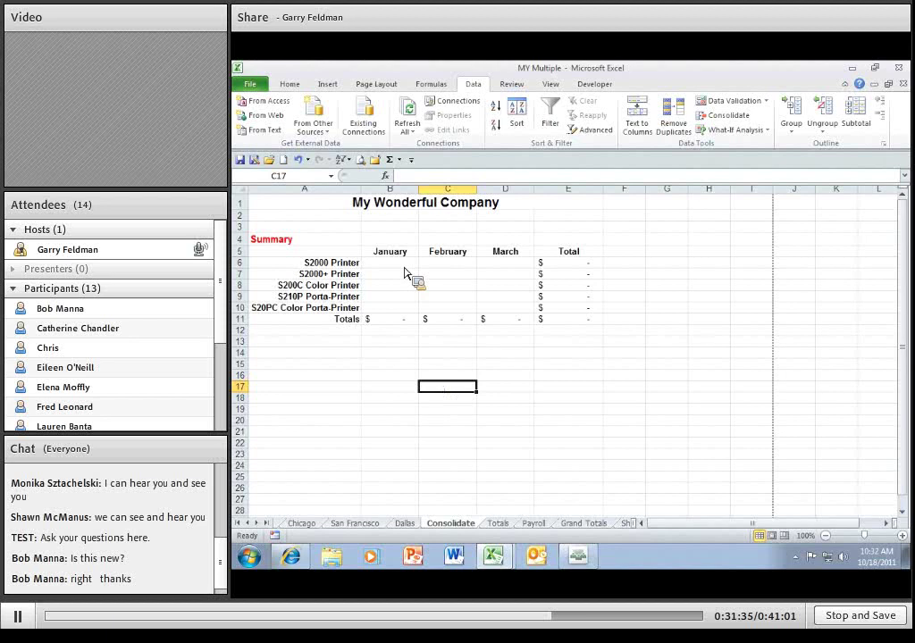
pyautogui.moveTo(402, 264); pyautogui.dragTo(503, 305)
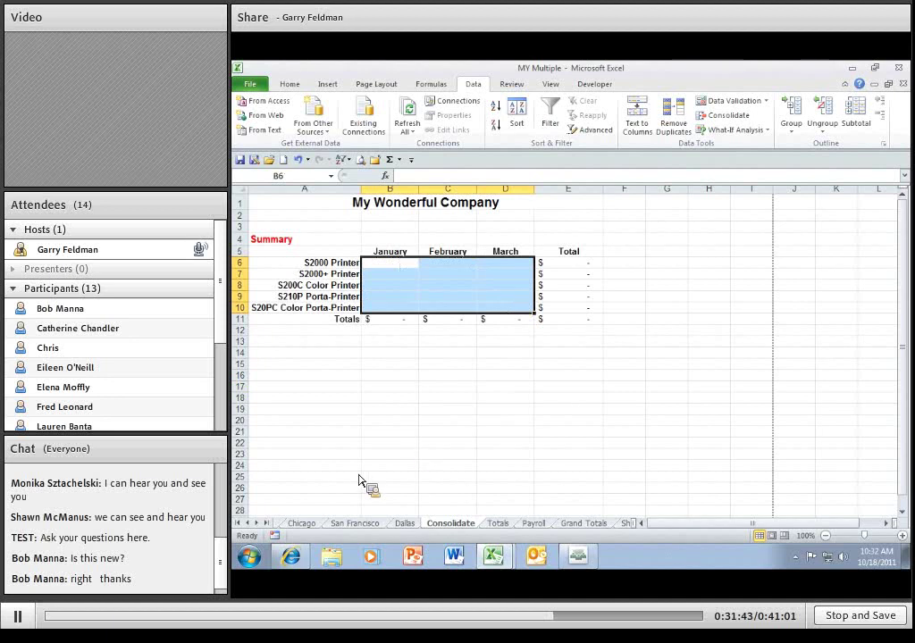
pyautogui.moveTo(359, 479); pyautogui.dragTo(506, 101)
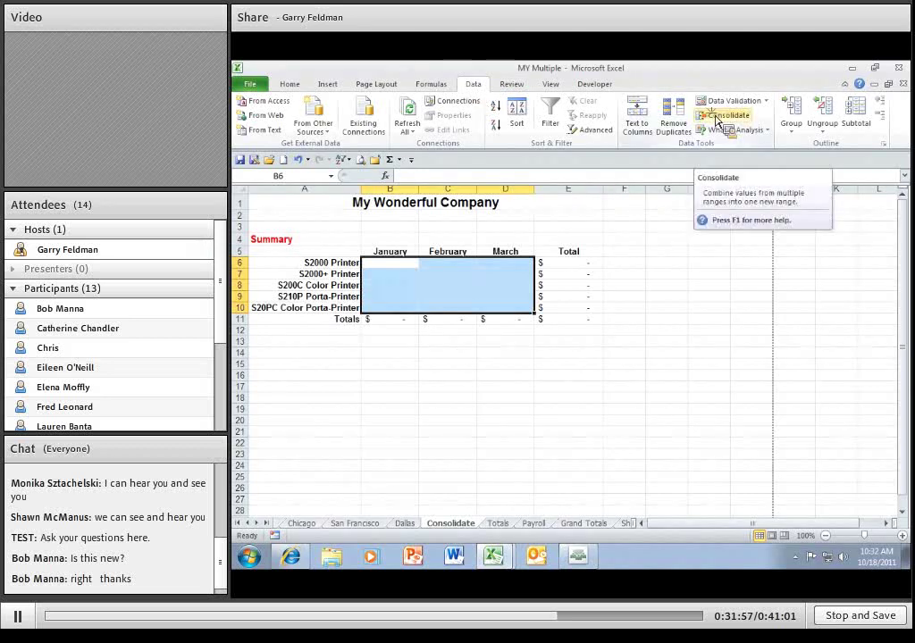
pyautogui.click(722, 115)
pyautogui.moveTo(590, 203); pyautogui.dragTo(745, 189)
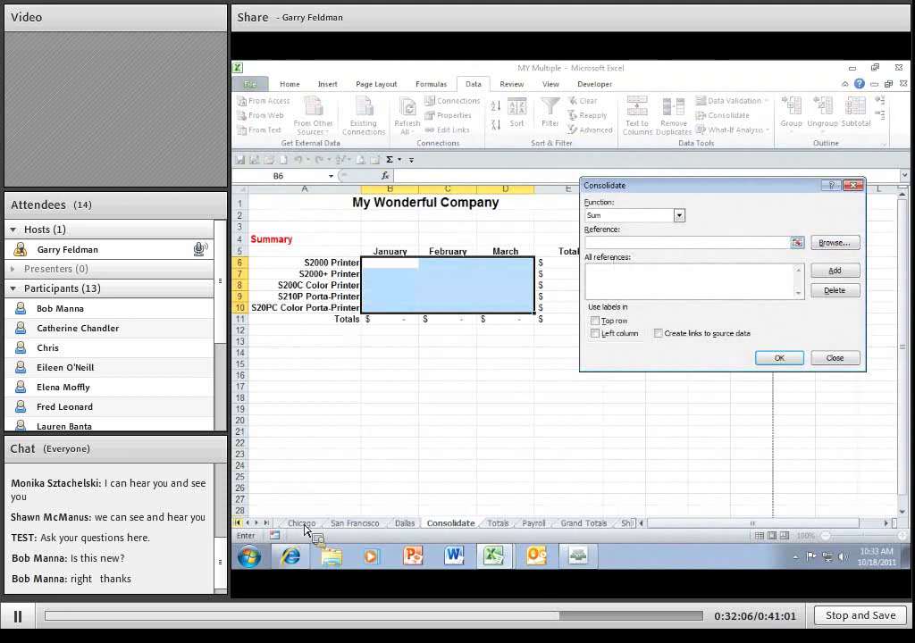
pyautogui.click(239, 523)
pyautogui.click(297, 522)
pyautogui.moveTo(393, 263); pyautogui.dragTo(523, 315)
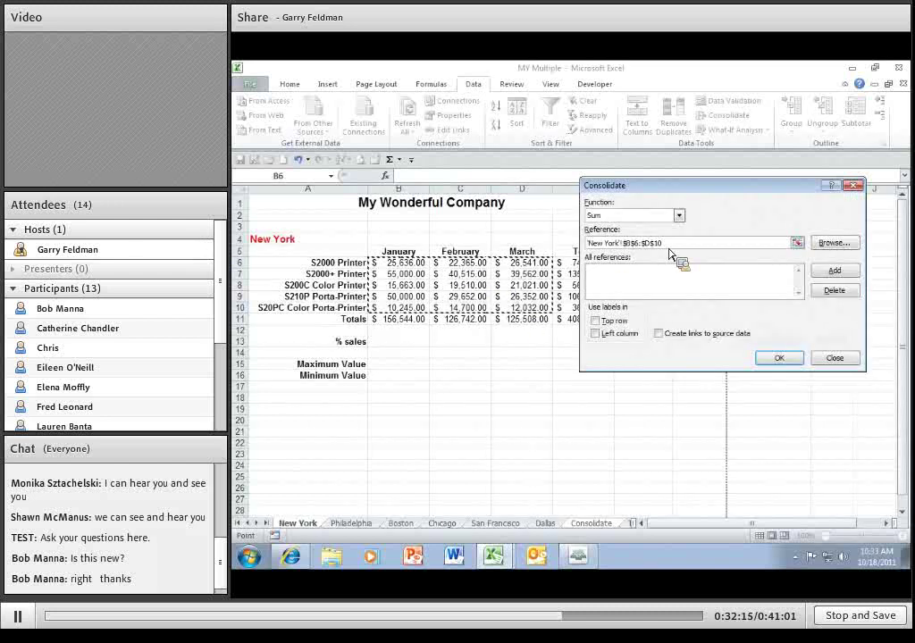
pyautogui.click(825, 271)
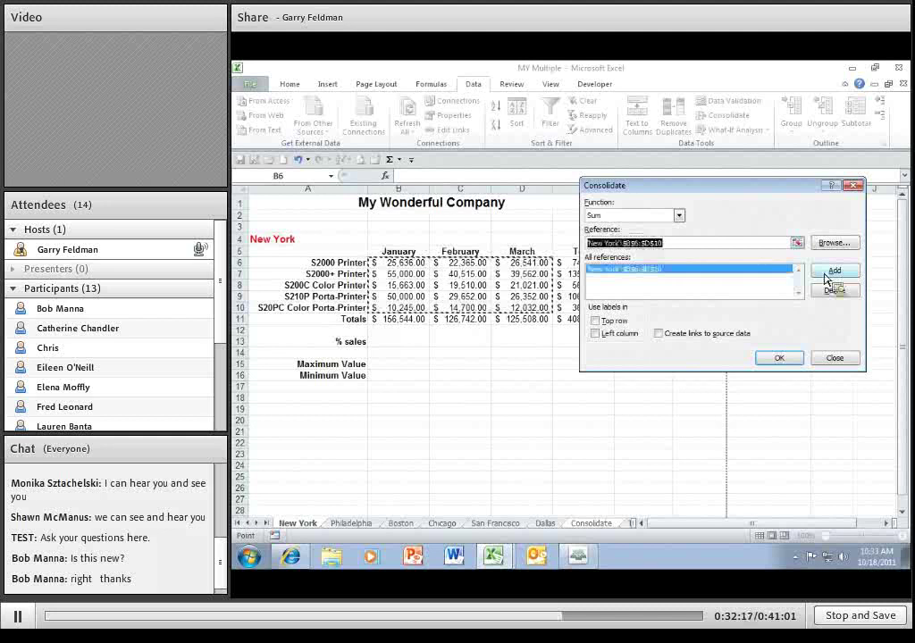
# Step: Add range B6:D10 from the Philadelphia, Boston, San Francisco and Dallas sheets to the consolidation references
pyautogui.click(358, 524)
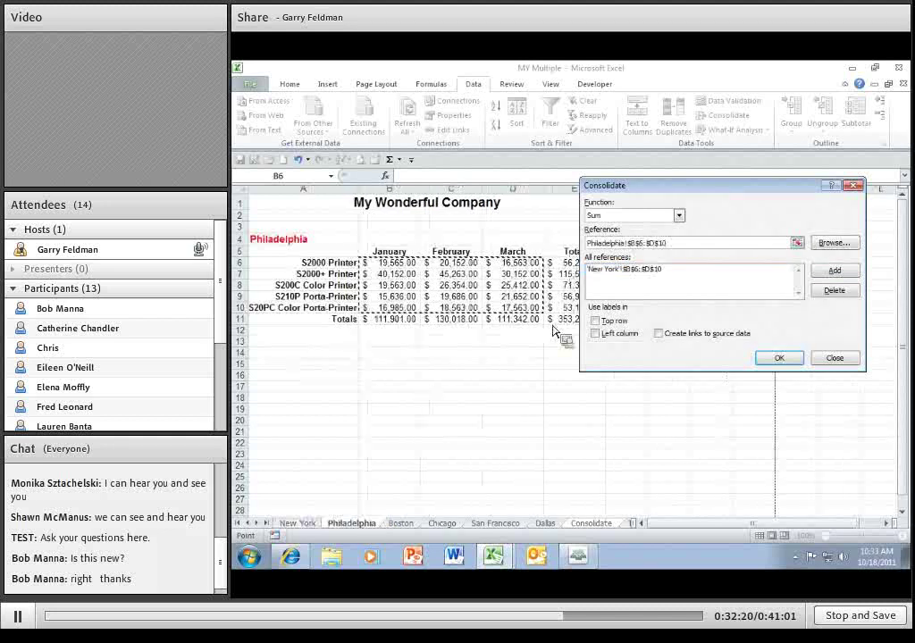
pyautogui.click(833, 270)
pyautogui.click(400, 523)
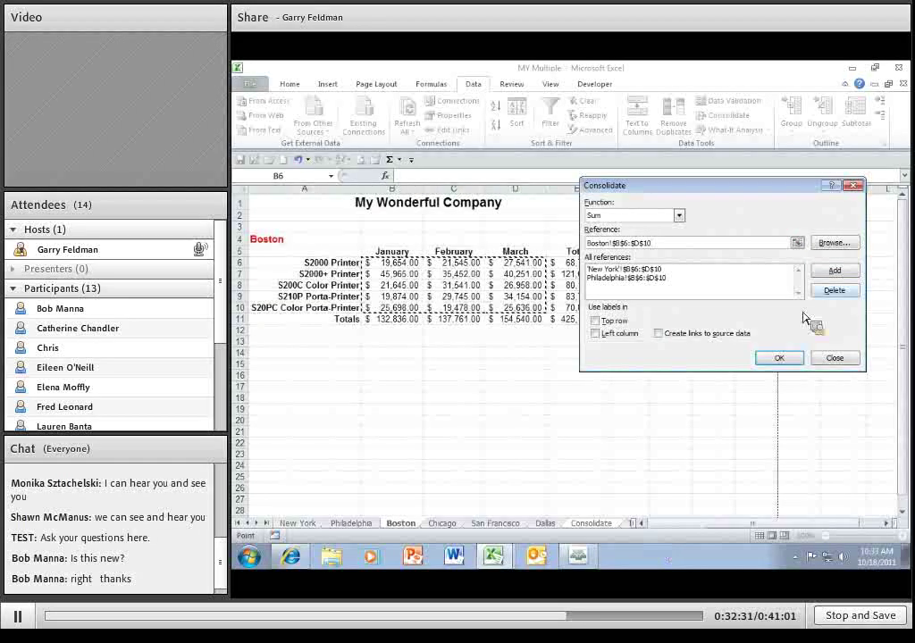
pyautogui.click(834, 270)
pyautogui.click(495, 524)
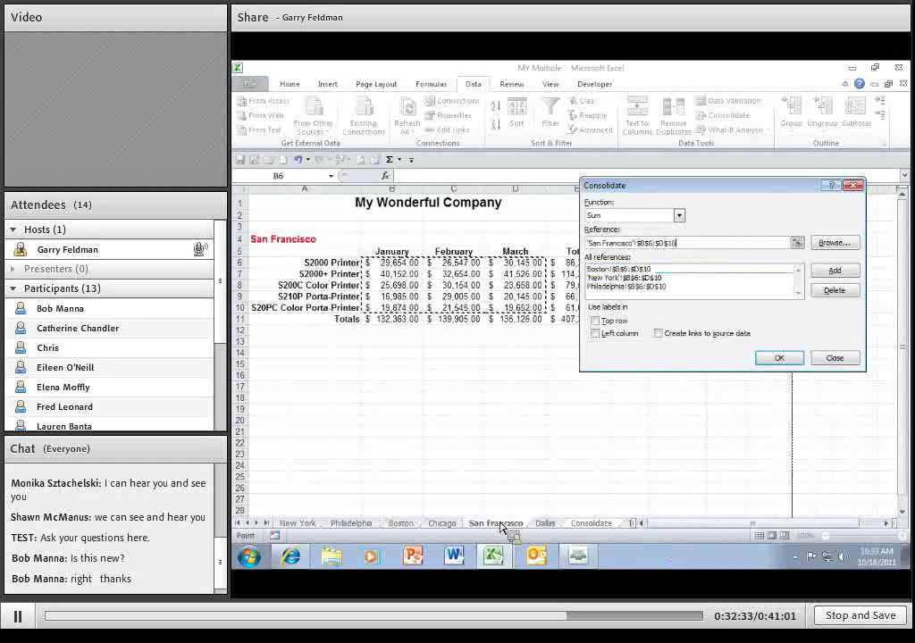
pyautogui.click(829, 271)
pyautogui.hotkey('ctrl', 'pagedown')
pyautogui.click(831, 272)
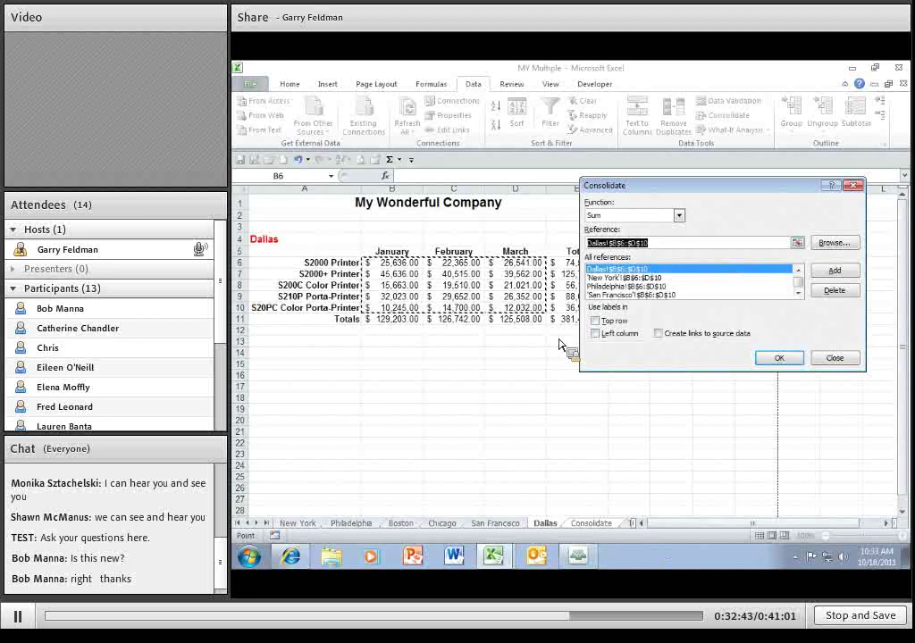
# Step: Run the consolidation with links created to the source data, and widen columns B:D to fit their values
pyautogui.click(661, 336)
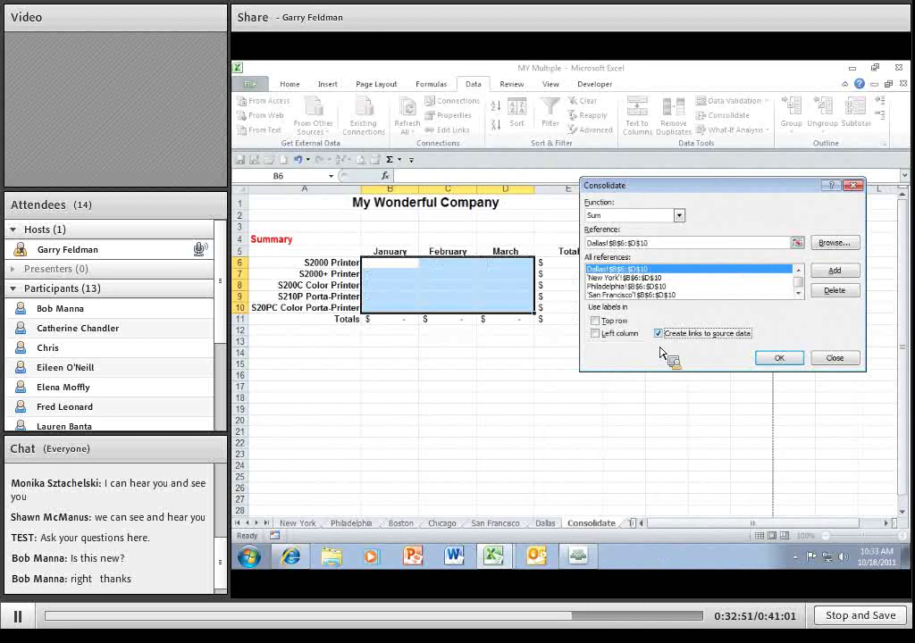
pyautogui.click(779, 359)
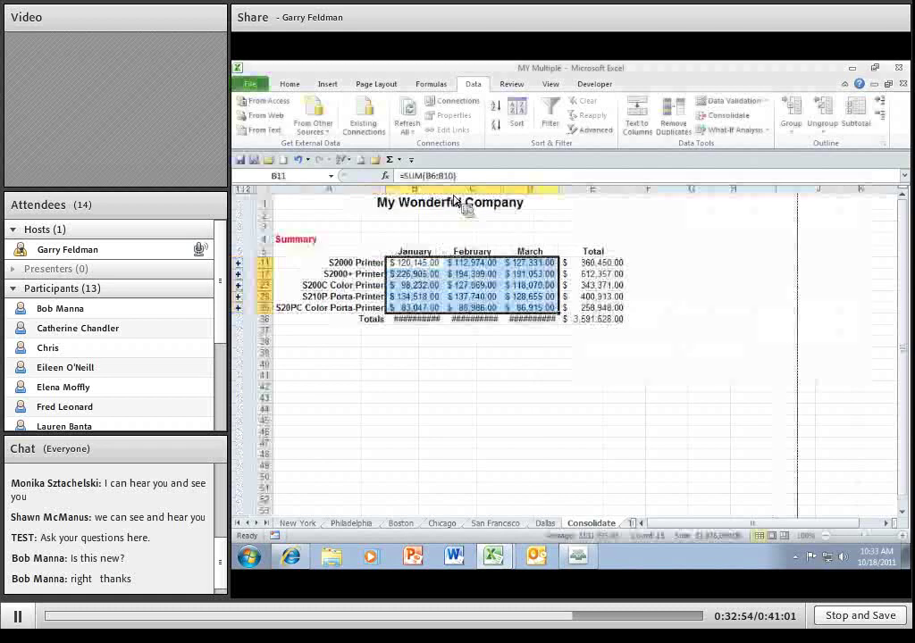
pyautogui.moveTo(415, 190); pyautogui.dragTo(530, 190)
pyautogui.moveTo(503, 189); pyautogui.dragTo(503, 198)
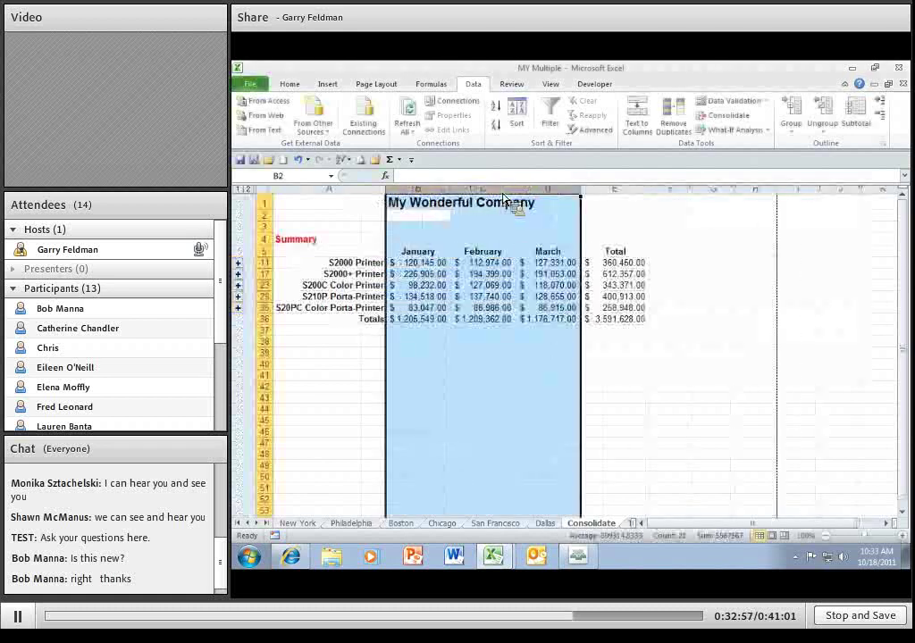
# Step: Examine the SUM formulas behind the consolidated January and February printer values
pyautogui.click(429, 263)
pyautogui.press('Down')
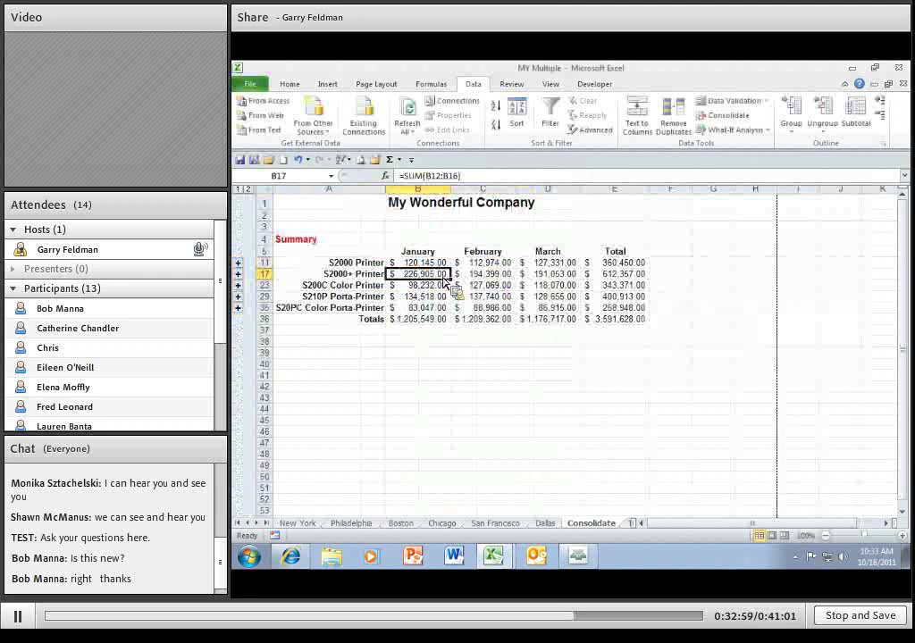
pyautogui.press('Down')
pyautogui.press('Right')
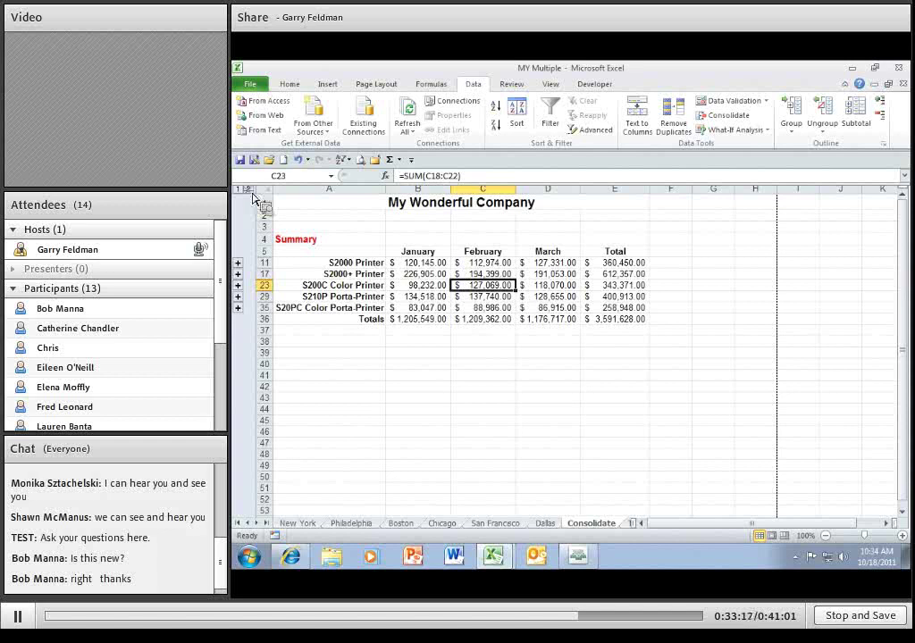
# Step: Expand the outline to level 2 and examine which city sheet each detail row in column B links to
pyautogui.click(247, 189)
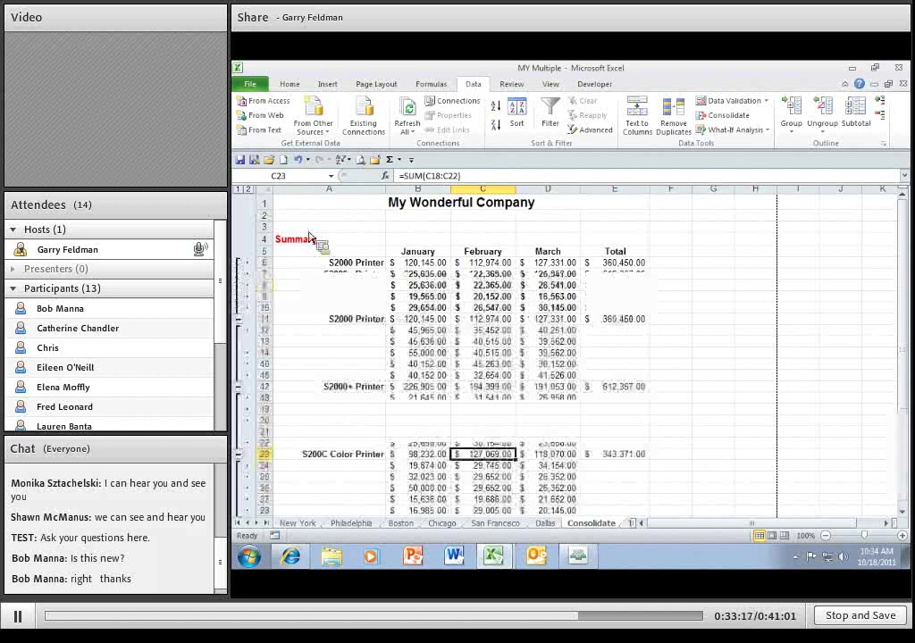
pyautogui.click(417, 335)
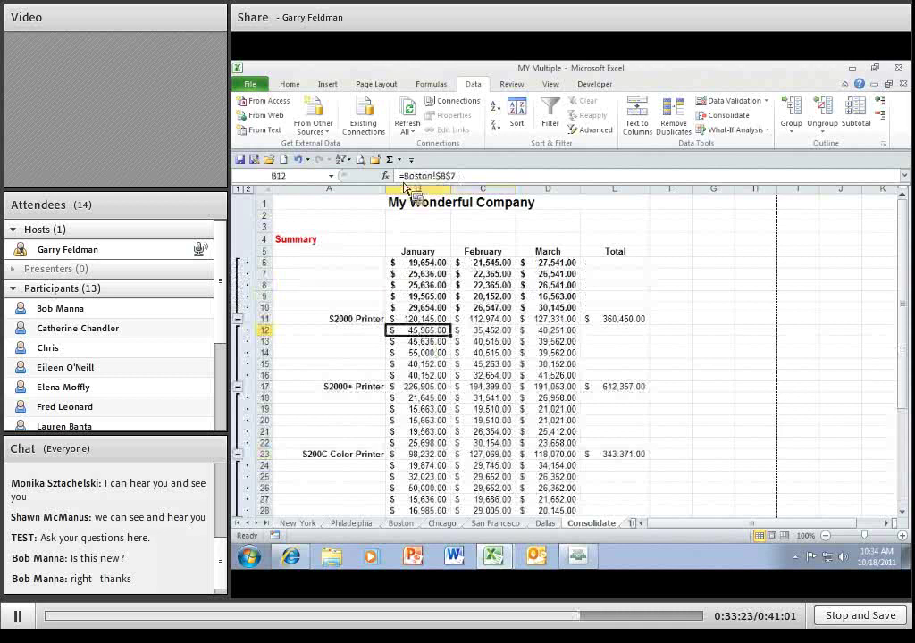
pyautogui.click(421, 342)
pyautogui.click(422, 352)
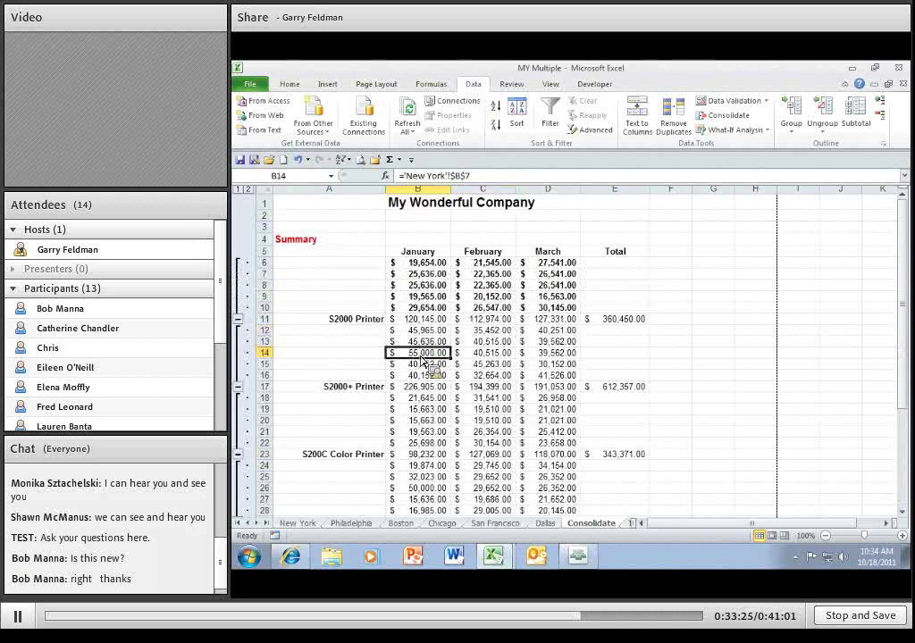
pyautogui.click(421, 364)
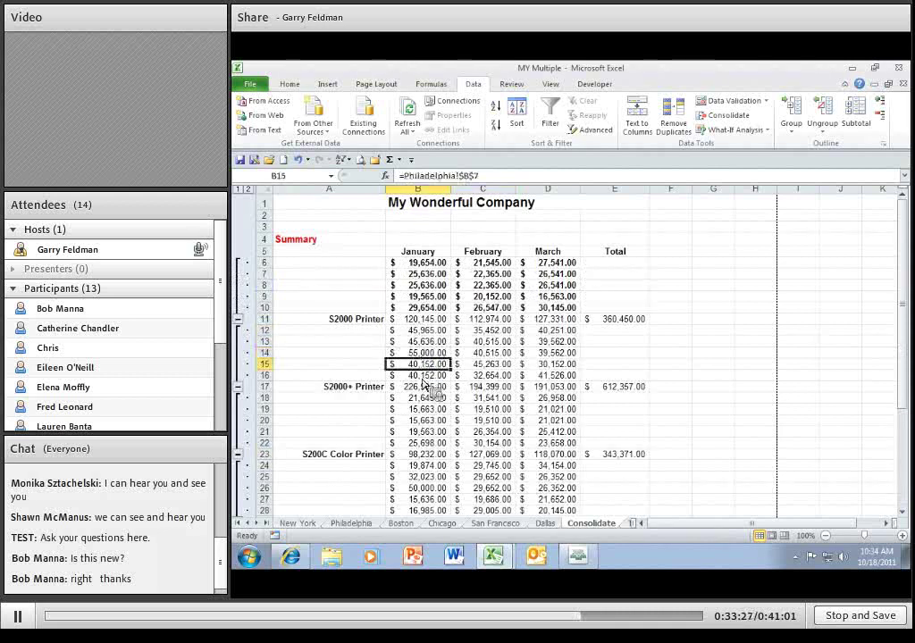
pyautogui.click(422, 375)
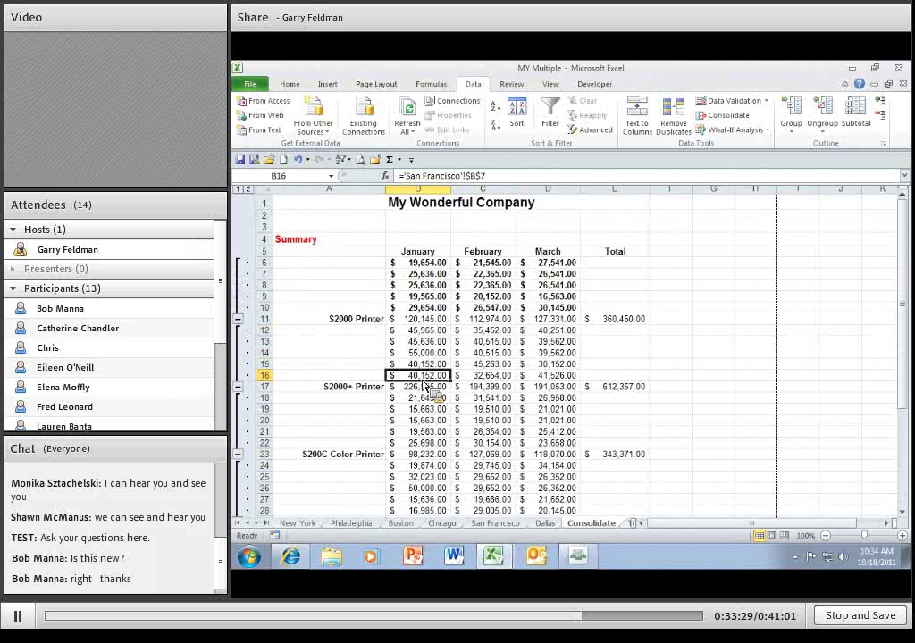
pyautogui.click(426, 420)
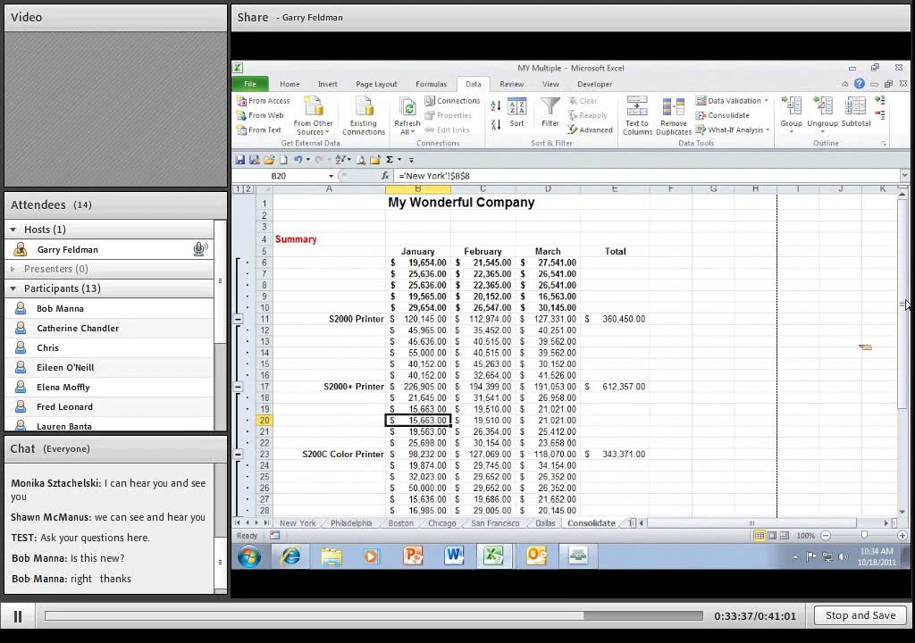
pyautogui.moveTo(905, 304); pyautogui.dragTo(774, 253)
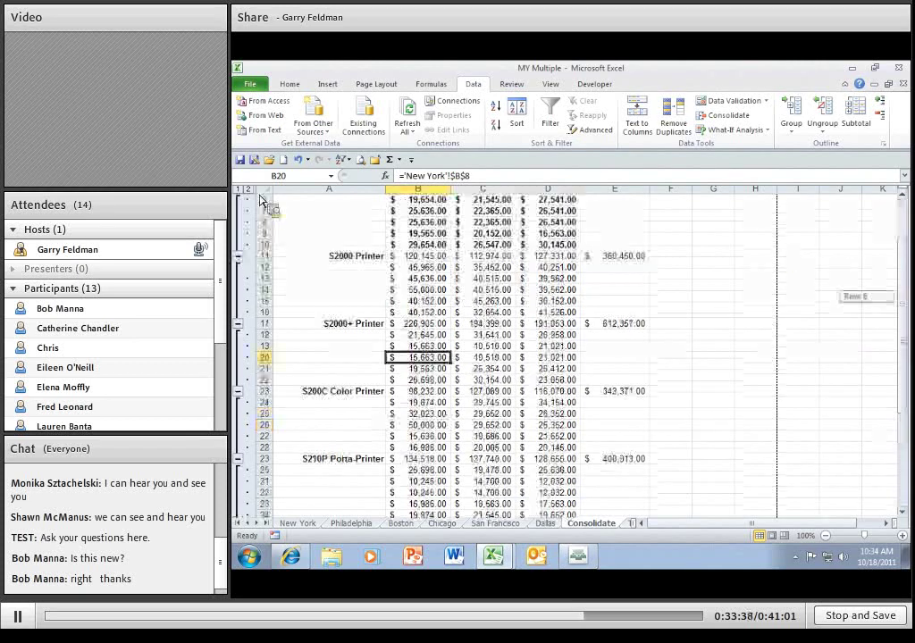
pyautogui.scroll(2, 251, 198)
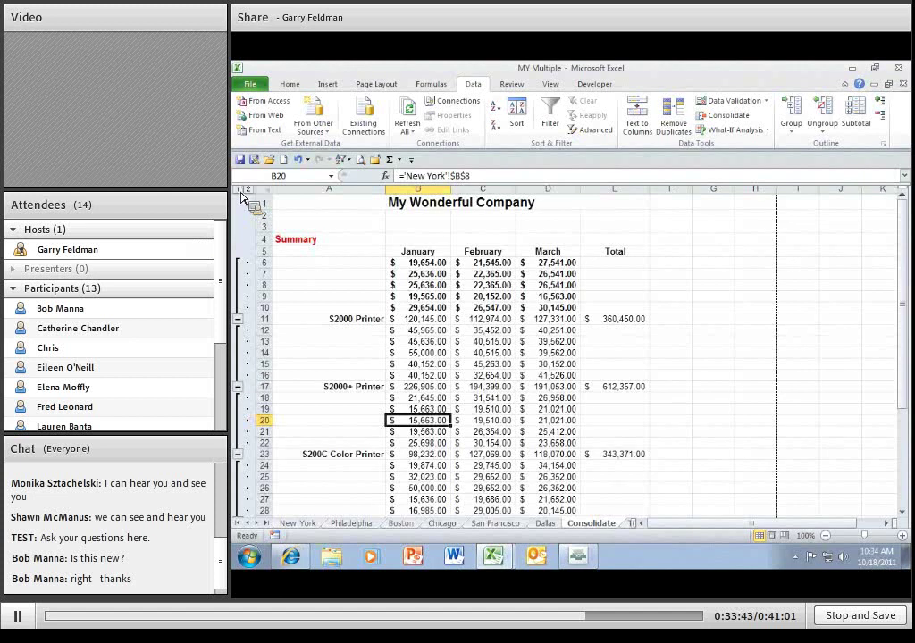
# Step: Collapse the outline to level 1, and expand only the S20PC Color Porta-Printer group to inspect its linked cells before collapsing it again
pyautogui.click(240, 189)
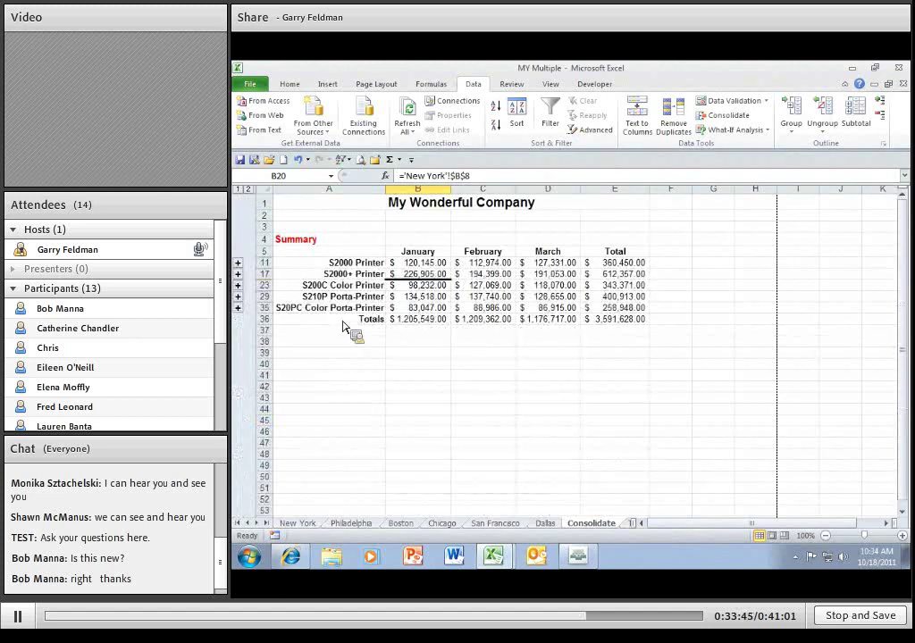
pyautogui.click(238, 309)
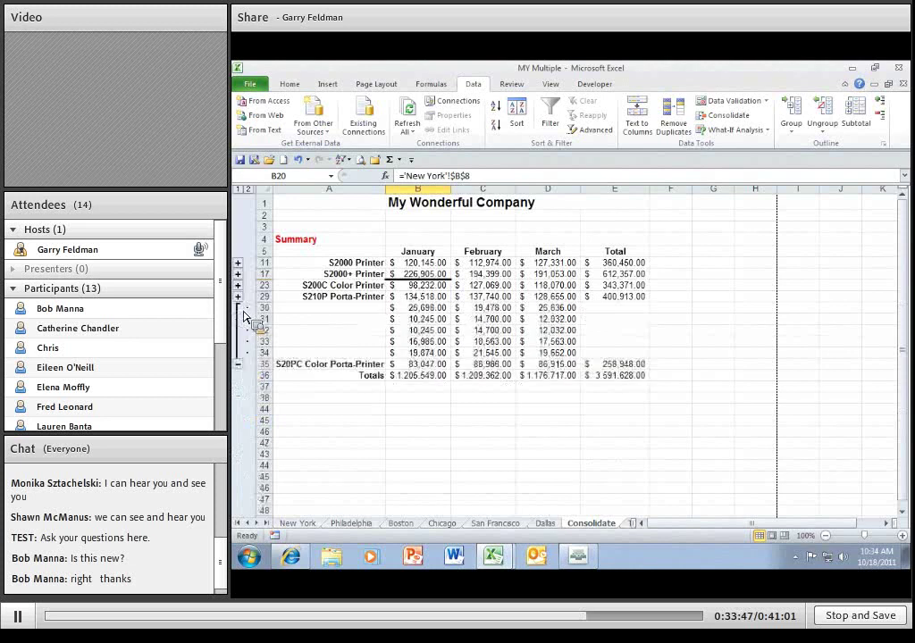
pyautogui.click(418, 323)
pyautogui.press('Down')
pyautogui.press('Down')
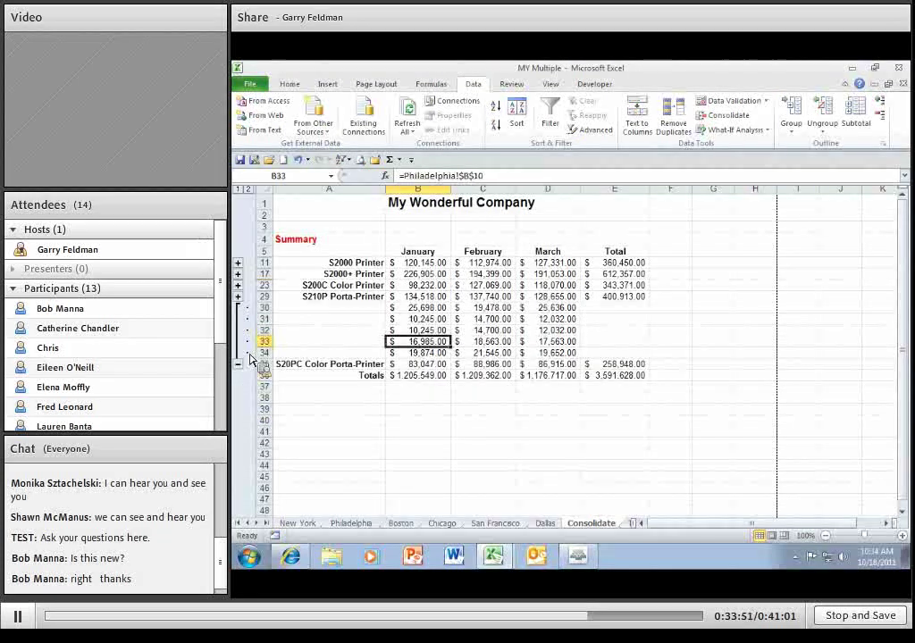
pyautogui.click(238, 363)
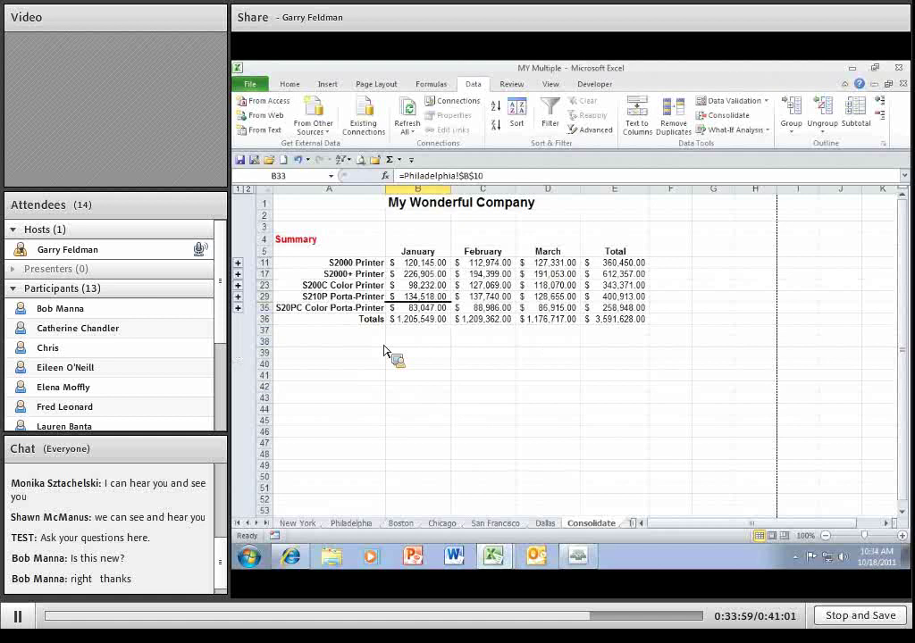
# Step: Expand the Consolidate sheet's outline to level 2 to show every group's detail rows, keeping the workbook window maximized
pyautogui.click(247, 189)
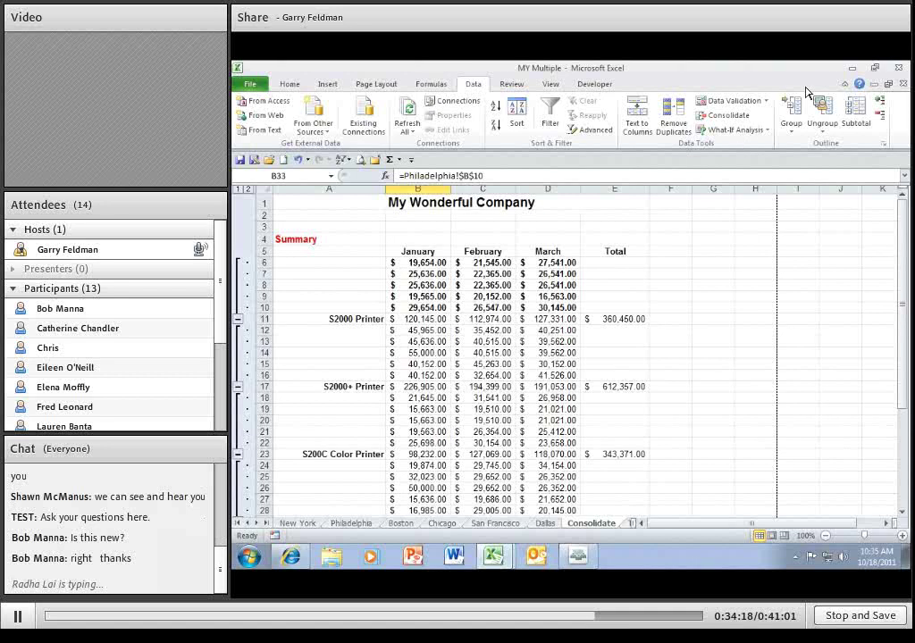
pyautogui.press('super+Down')
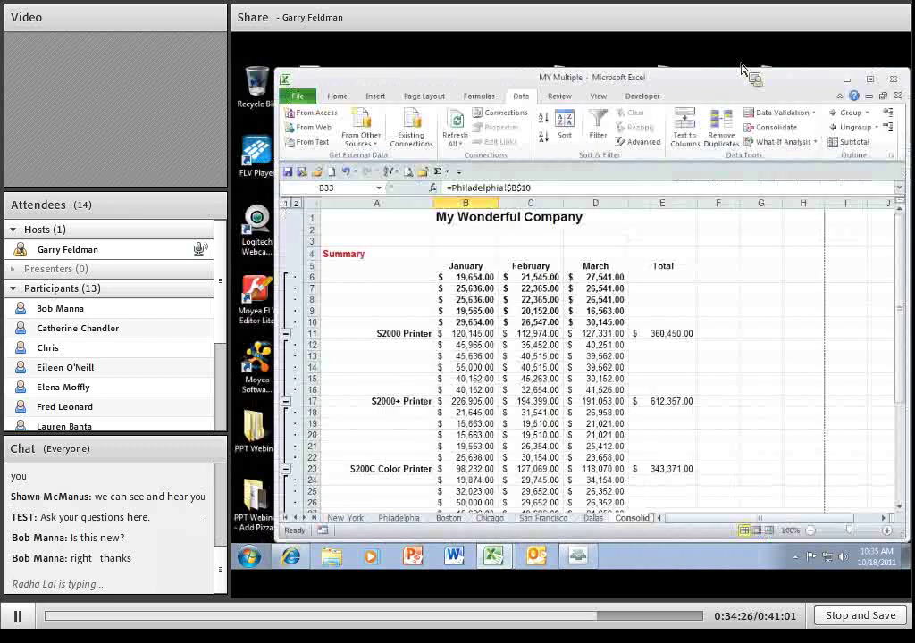
pyautogui.click(870, 78)
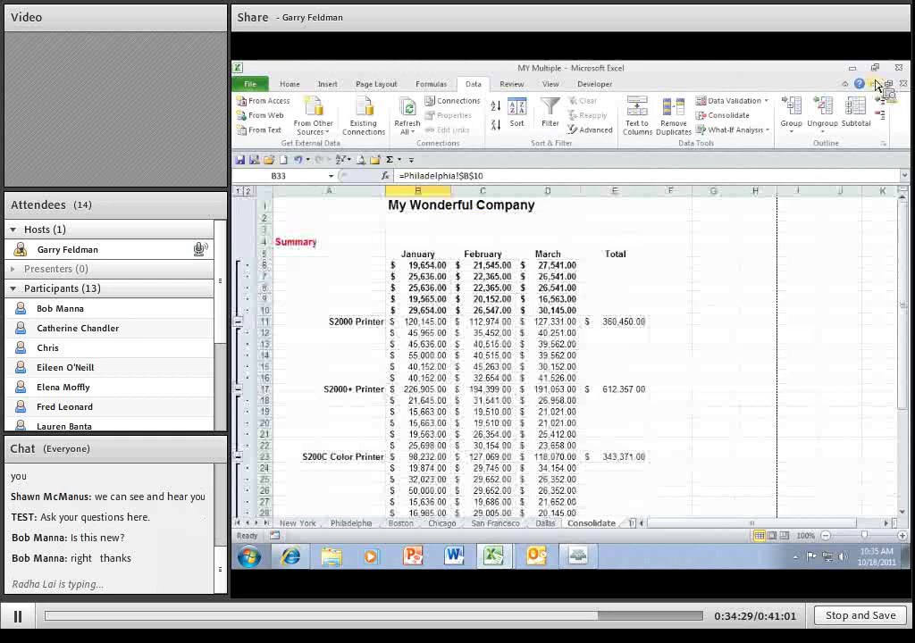